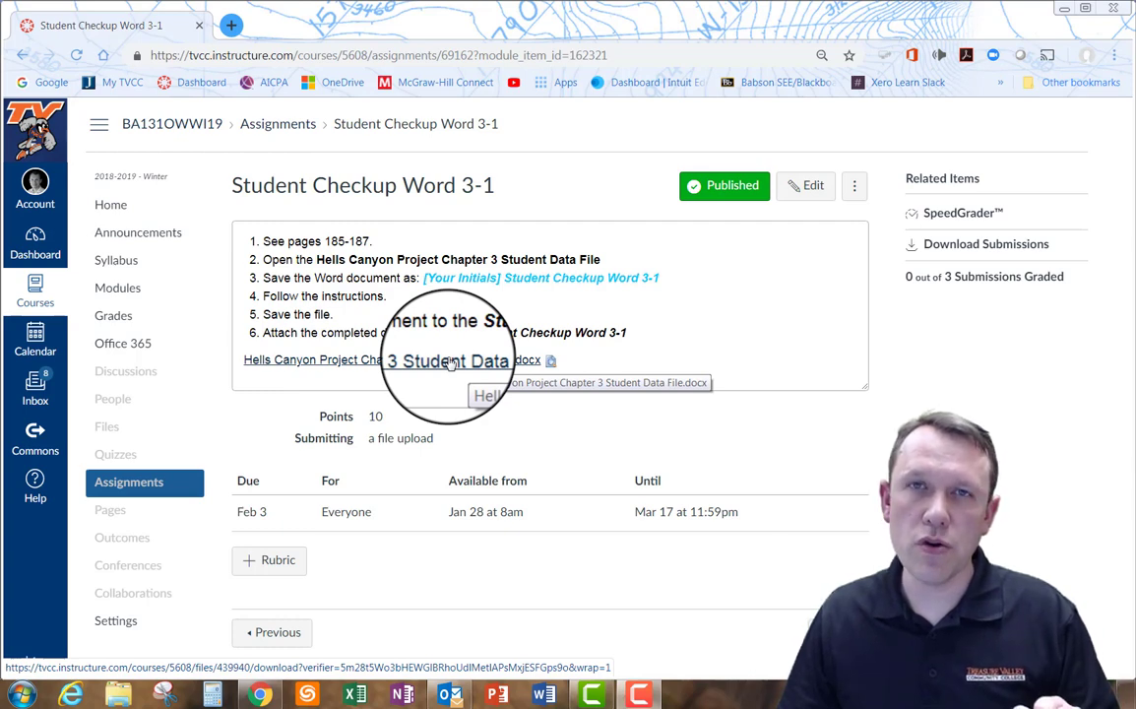
# Open the Hells Canyon Project Chapter 3 Student Data File in Word, maximized, and enable editing.
pyautogui.click(450, 361)
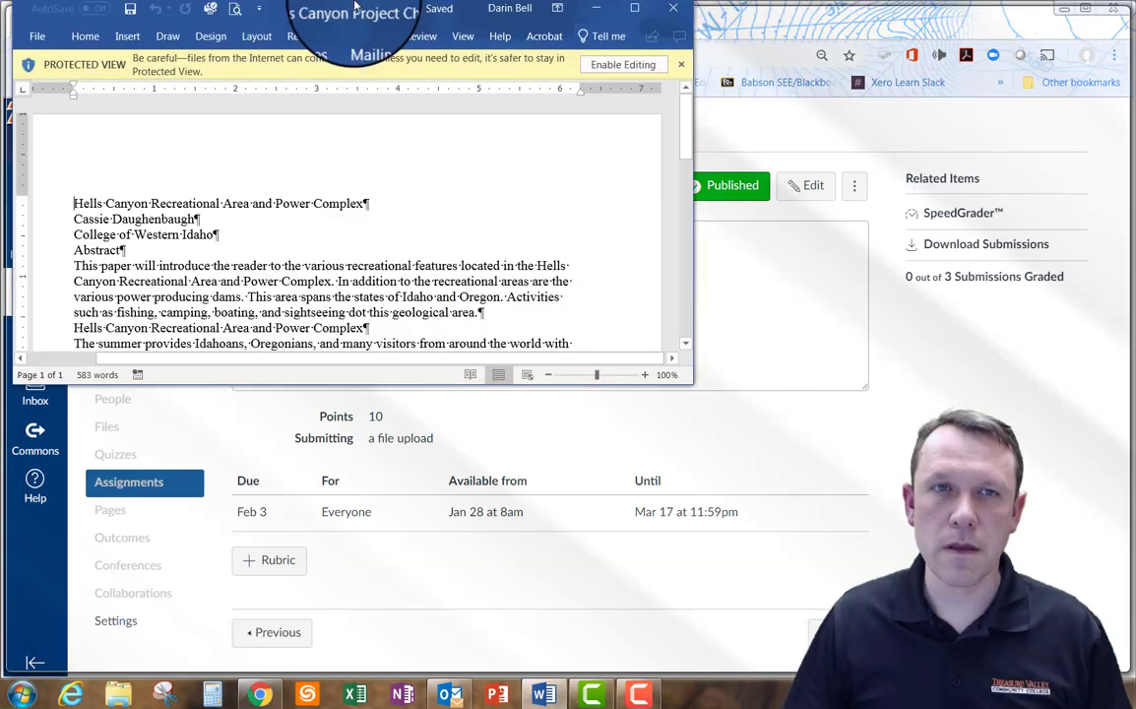
pyautogui.doubleClick(571, 12)
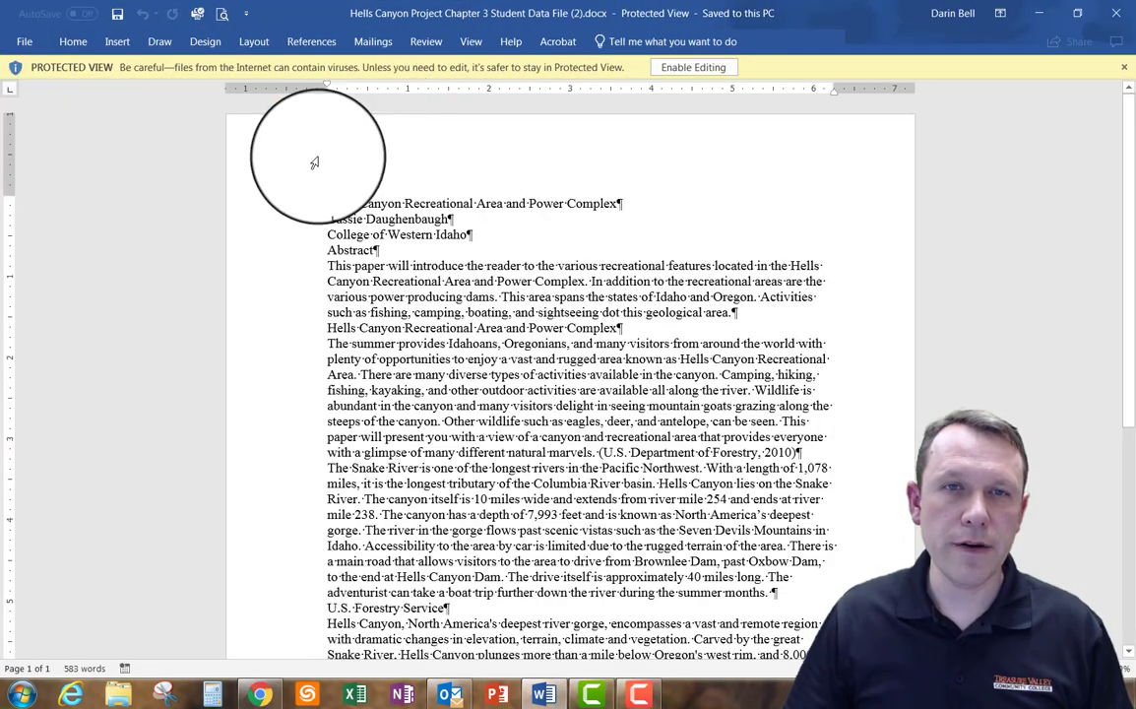
pyautogui.click(693, 67)
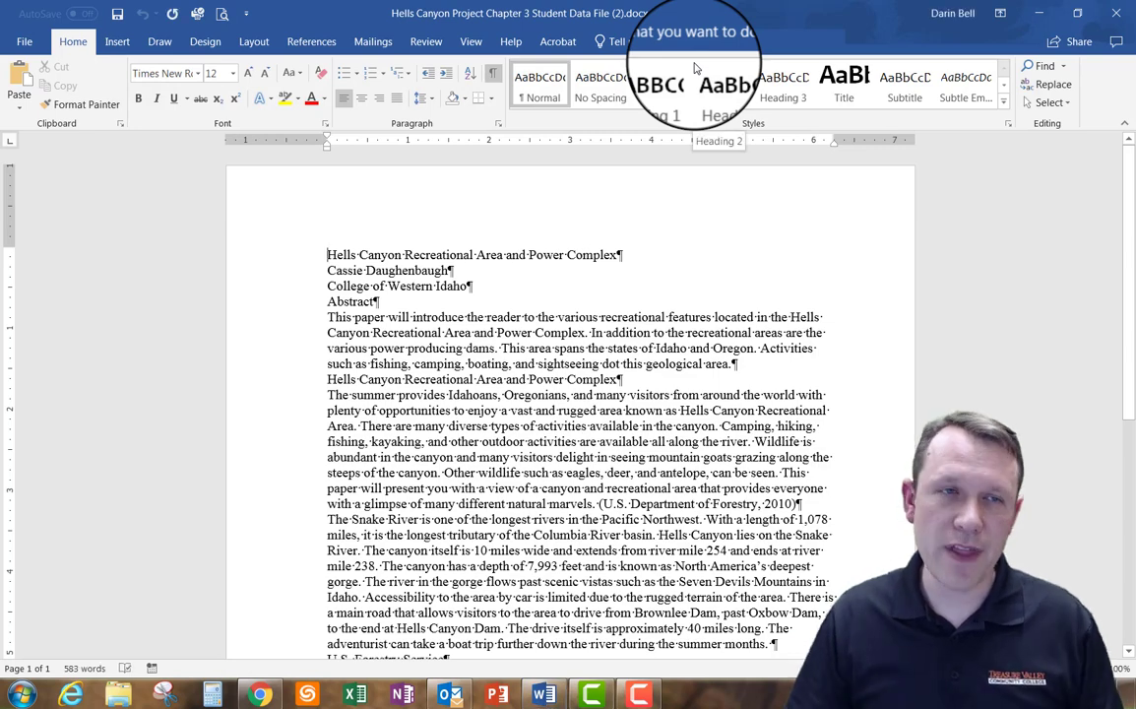
# Save a copy of the document as DMB Student Checkup Word 3-1.docx in the Word Chapter 3 folder.
pyautogui.click(26, 42)
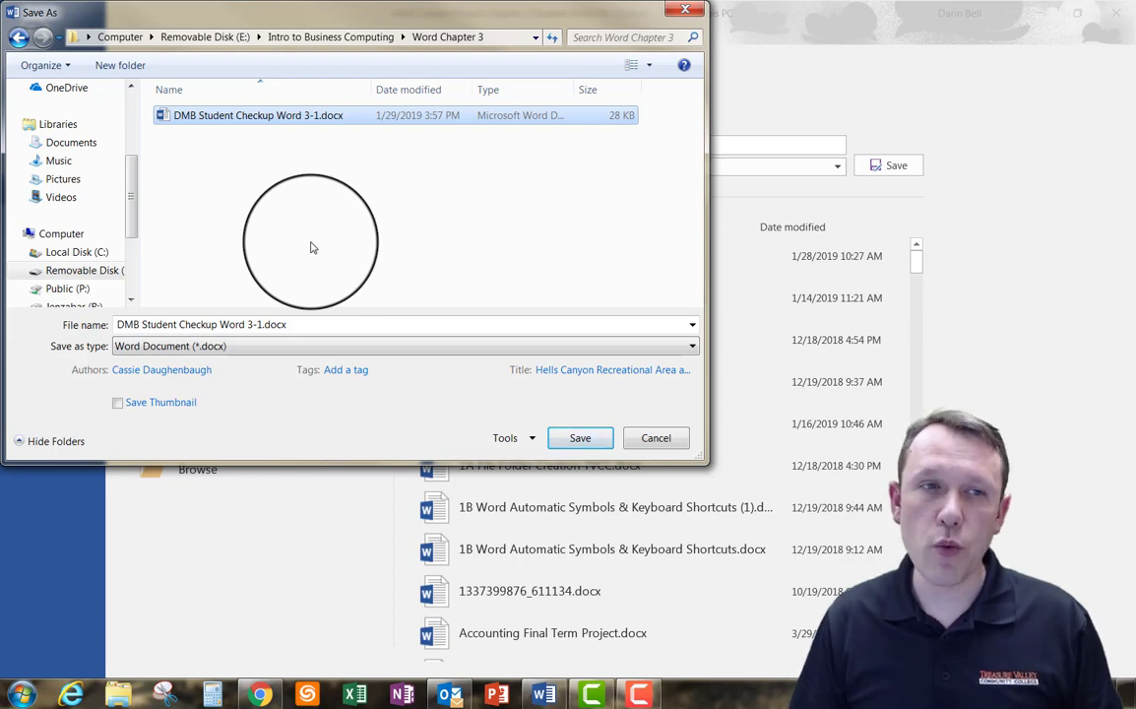
pyautogui.press('Escape')
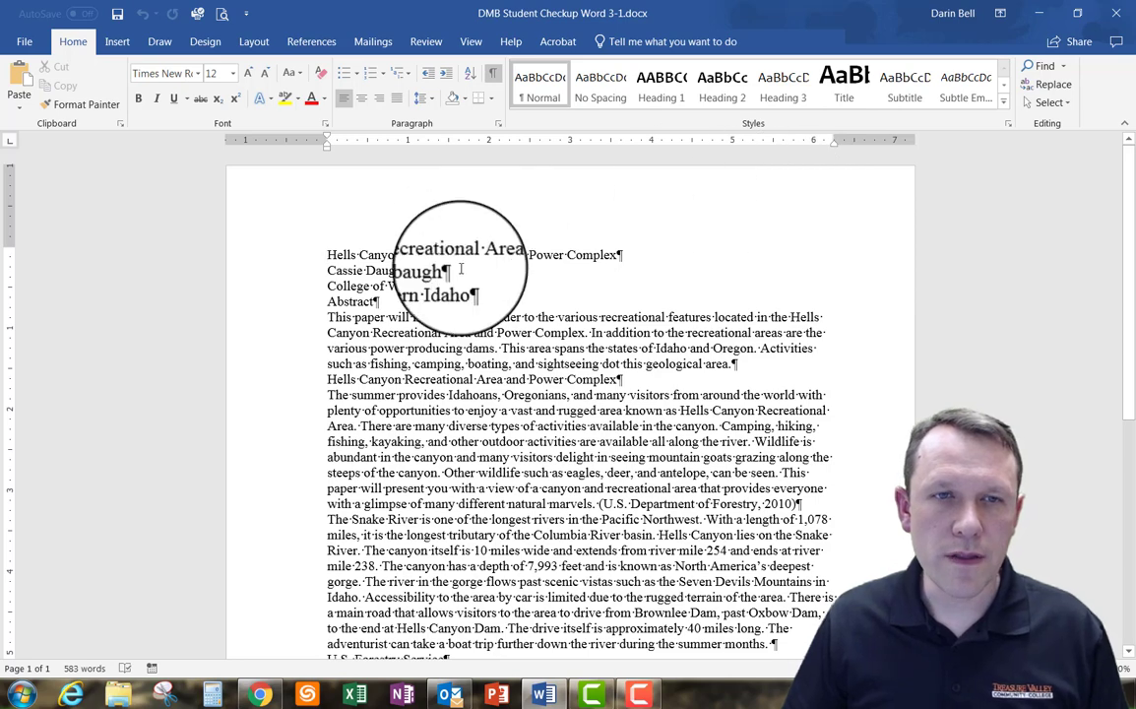
# Highlight the title lines, the Abstract section and the main body text in turn to review the paper's parts.
pyautogui.moveTo(464, 290); pyautogui.dragTo(327, 252)
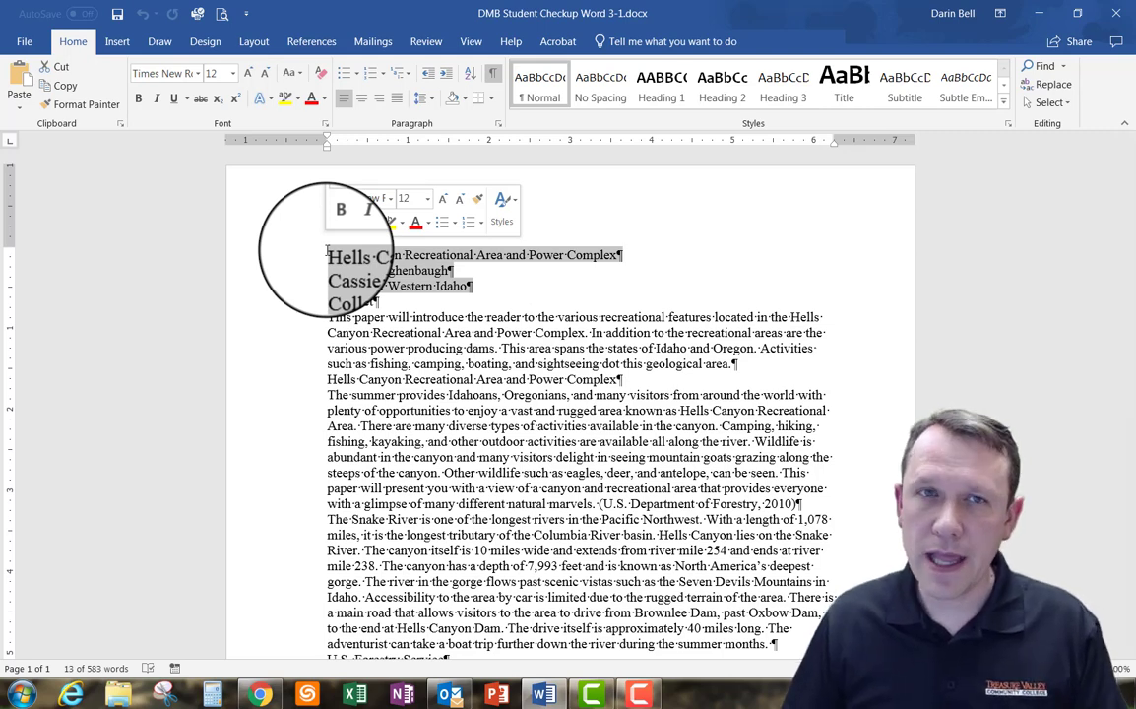
pyautogui.moveTo(357, 308); pyautogui.dragTo(751, 362)
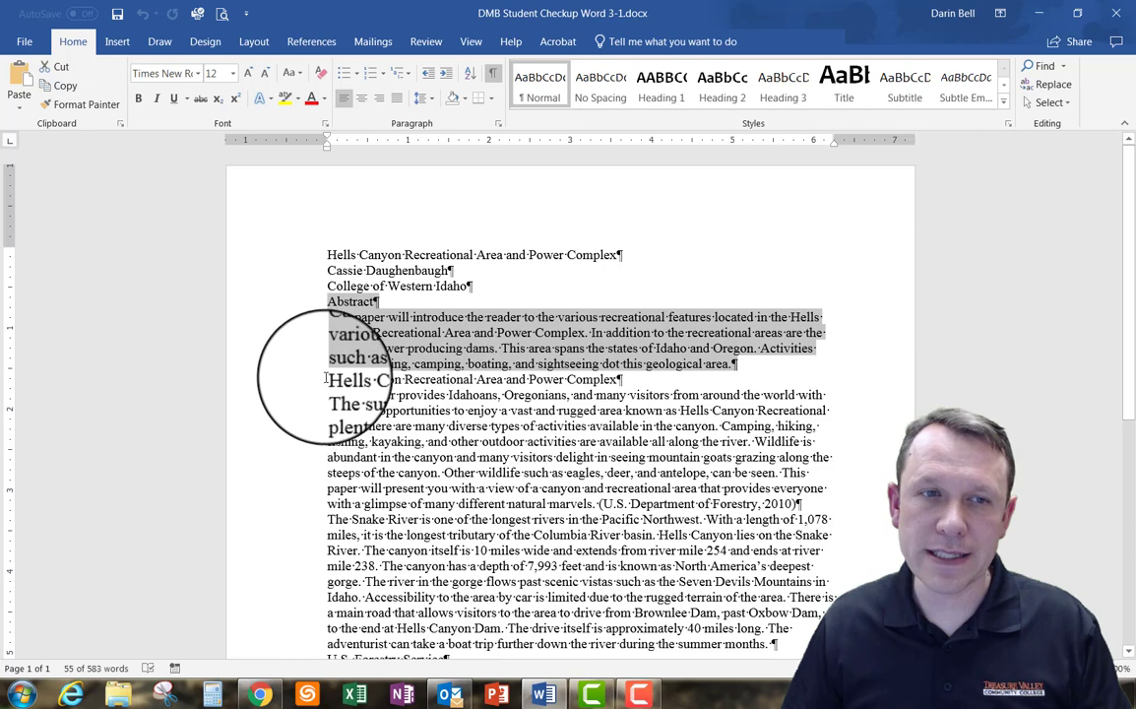
pyautogui.moveTo(326, 379); pyautogui.dragTo(665, 603)
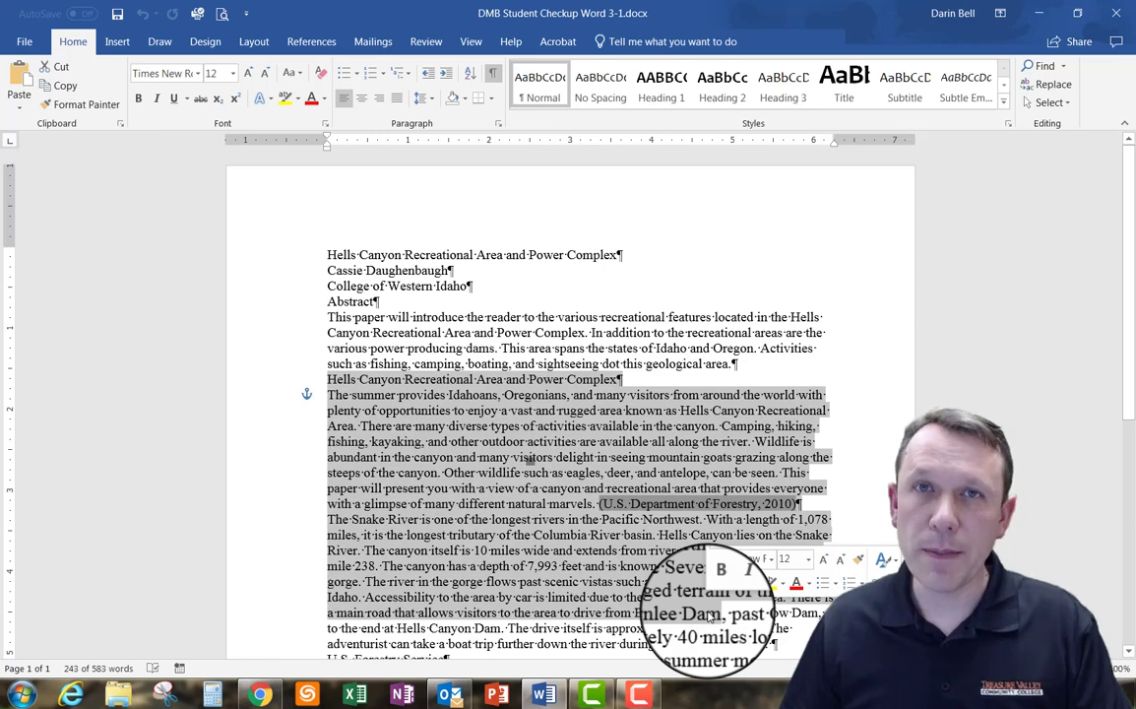
pyautogui.click(549, 282)
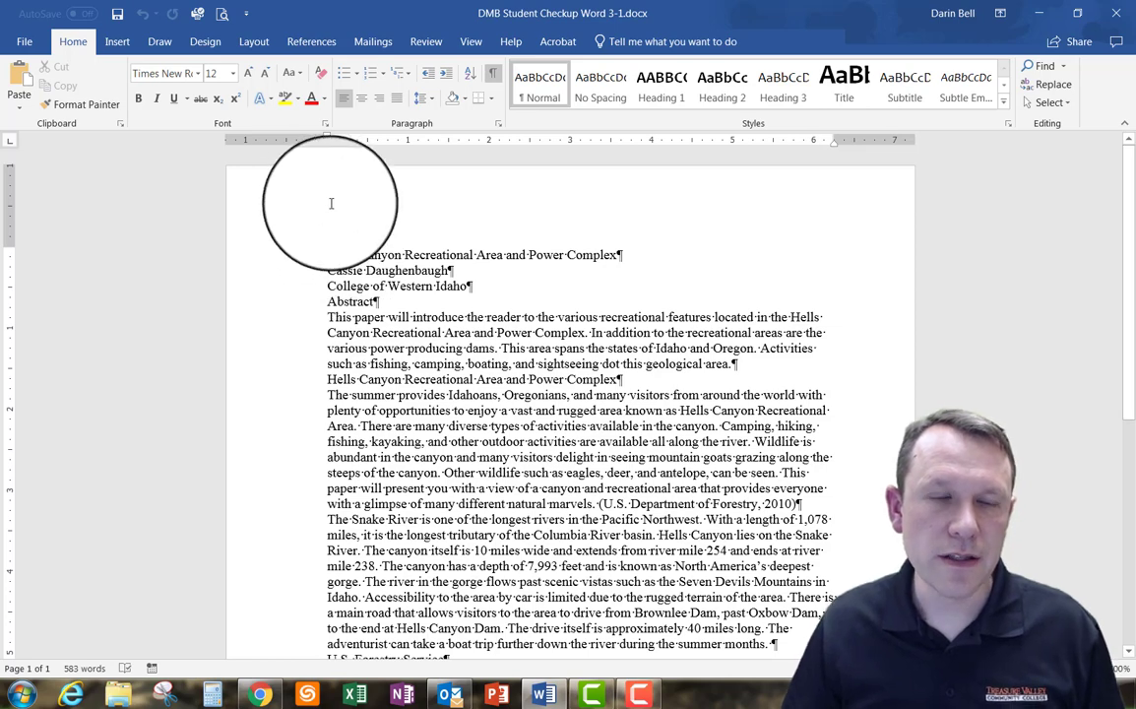
# Set the page's vertical alignment to Center for the whole document.
pyautogui.click(327, 255)
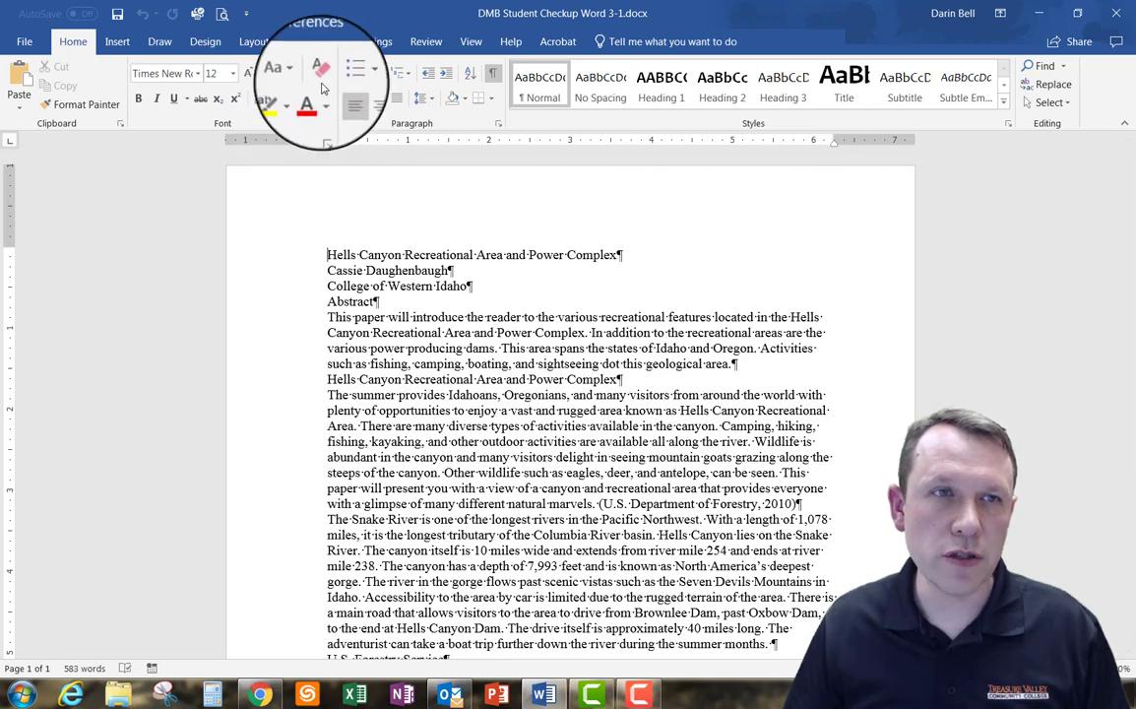
pyautogui.click(253, 41)
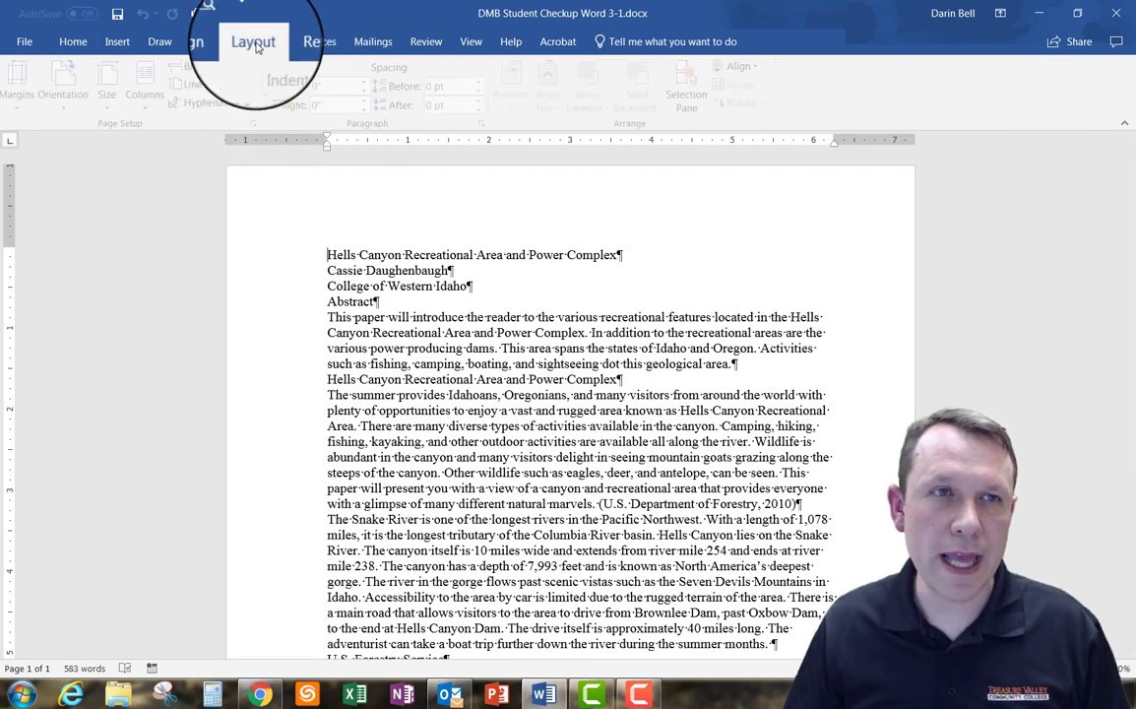
pyautogui.click(259, 128)
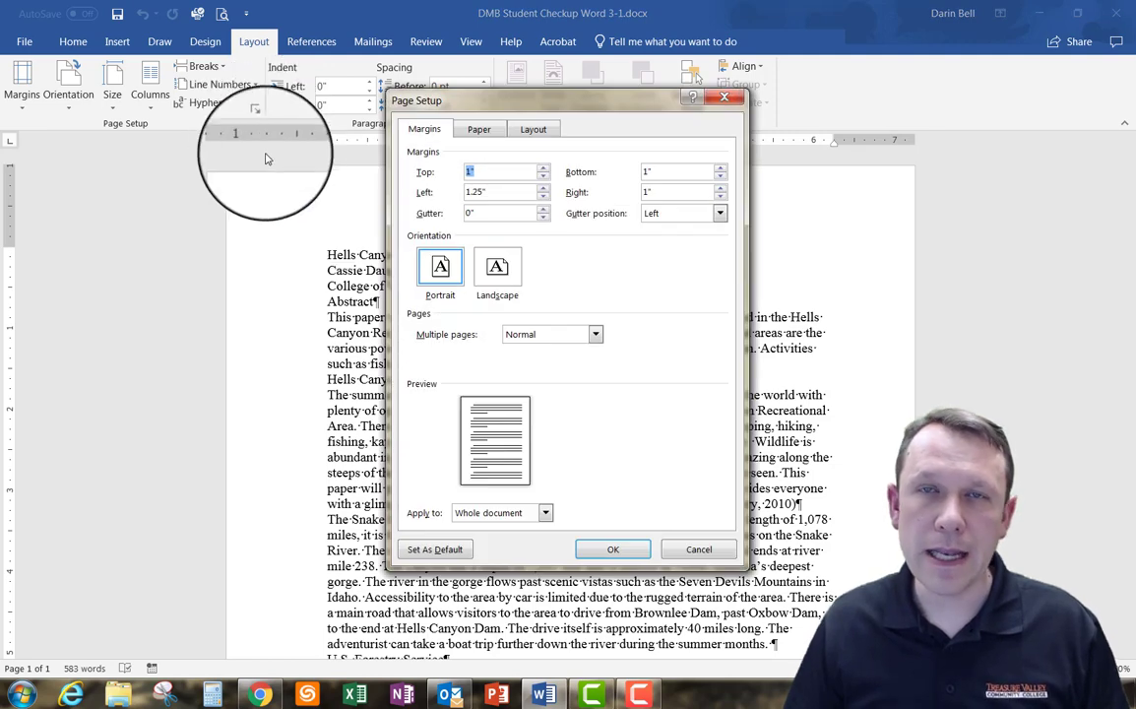
pyautogui.click(532, 129)
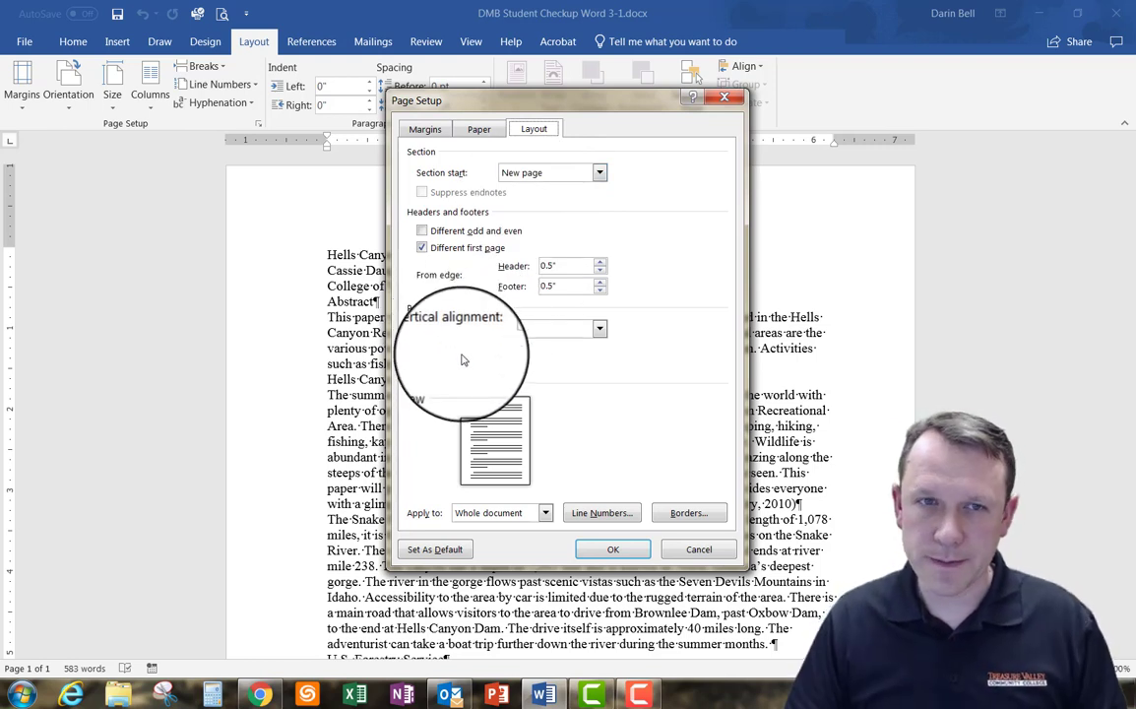
pyautogui.click(601, 331)
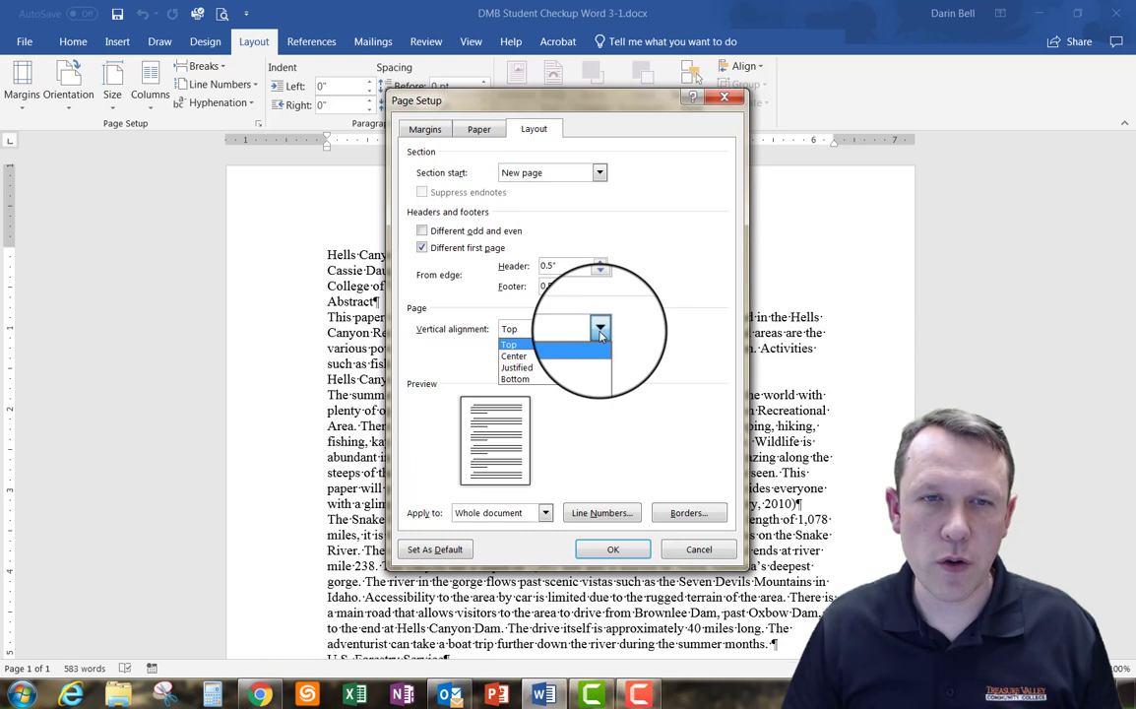
pyautogui.click(528, 358)
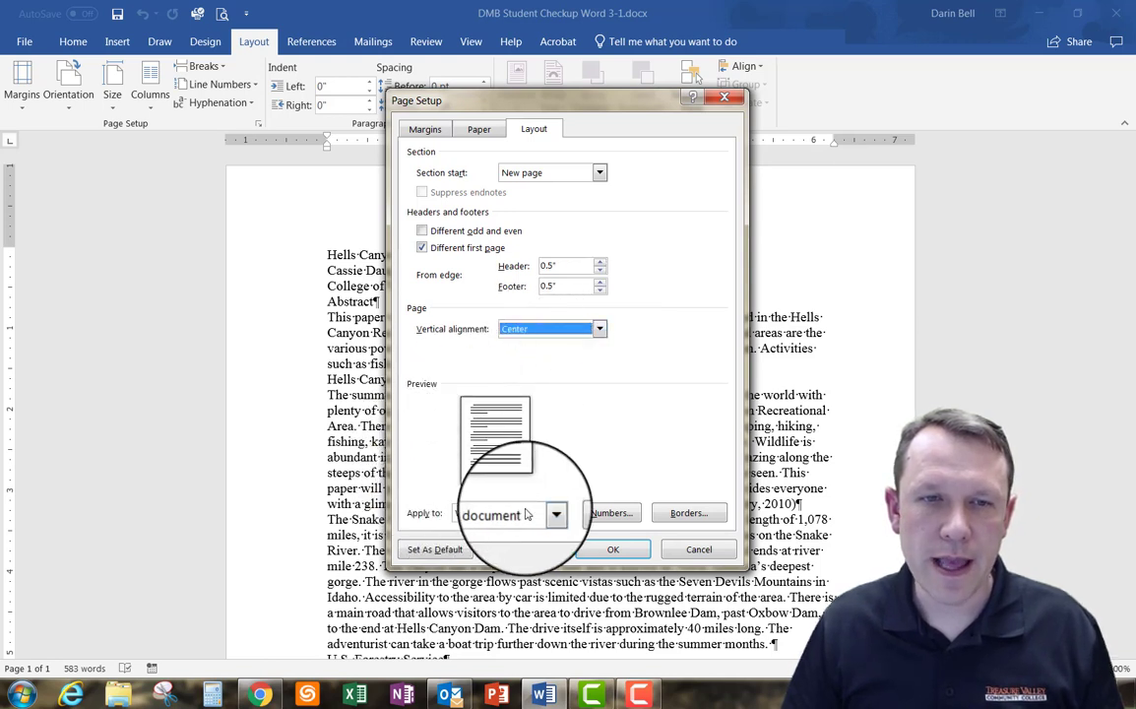
pyautogui.click(605, 553)
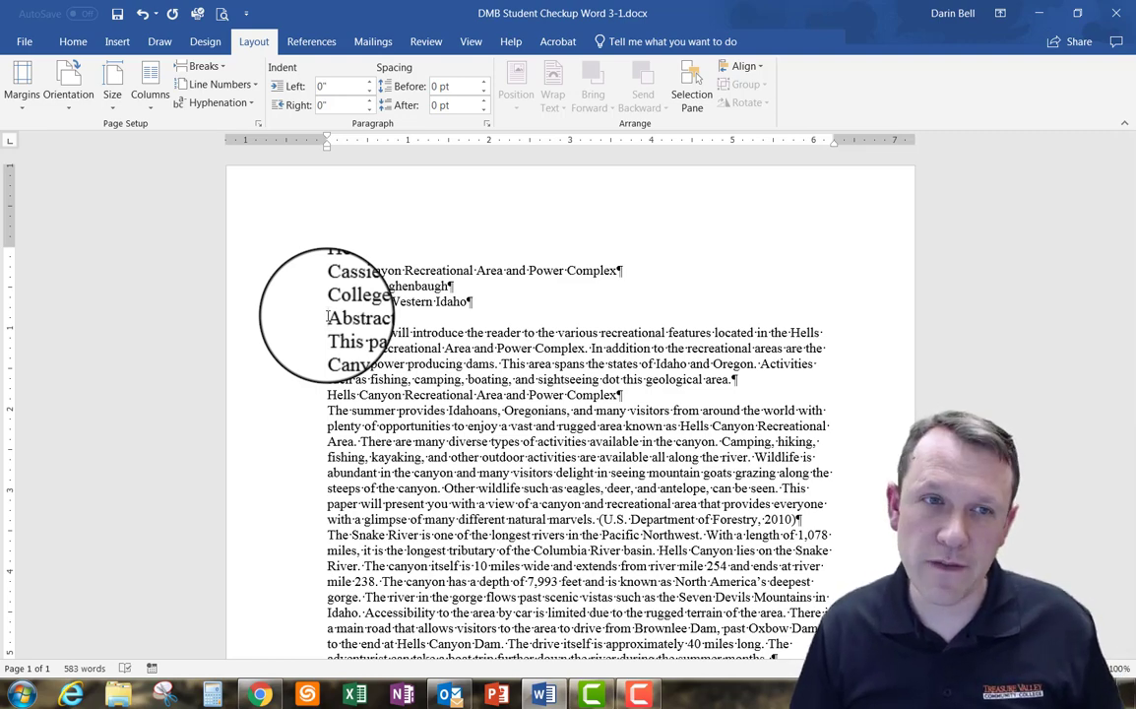
# Insert a page break before the Abstract heading and check the title page's layout.
pyautogui.hotkey('ctrl', 'Return')
pyautogui.scroll(5, 328, 315)
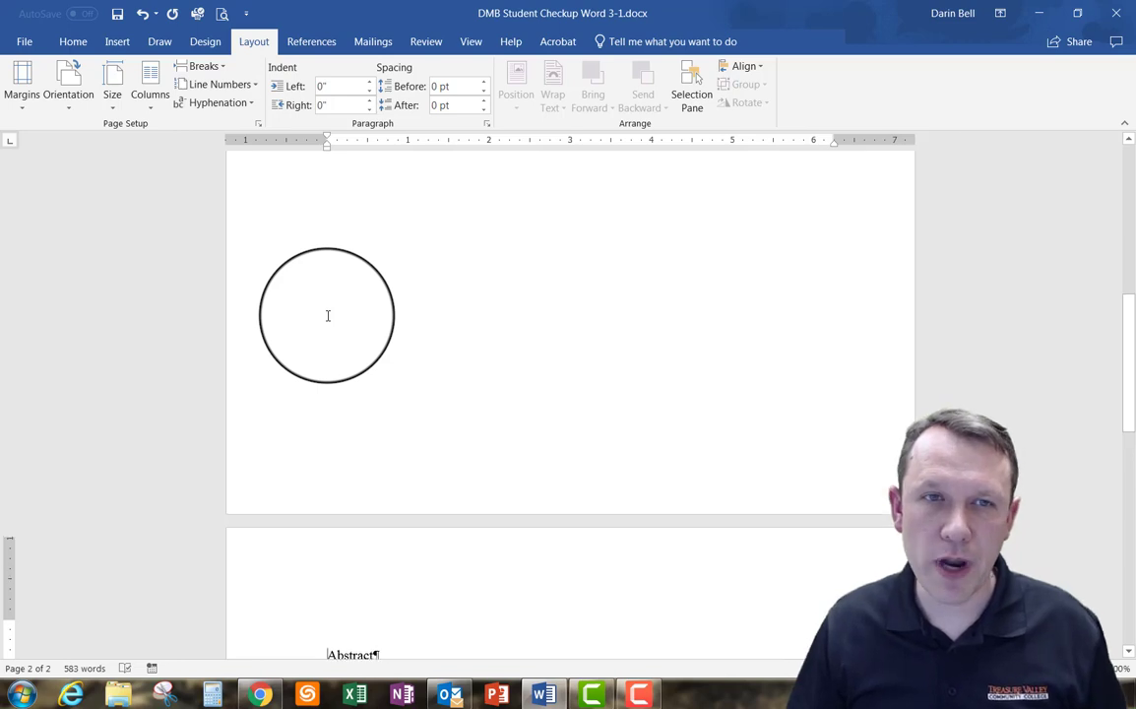
pyautogui.scroll(1, 328, 315)
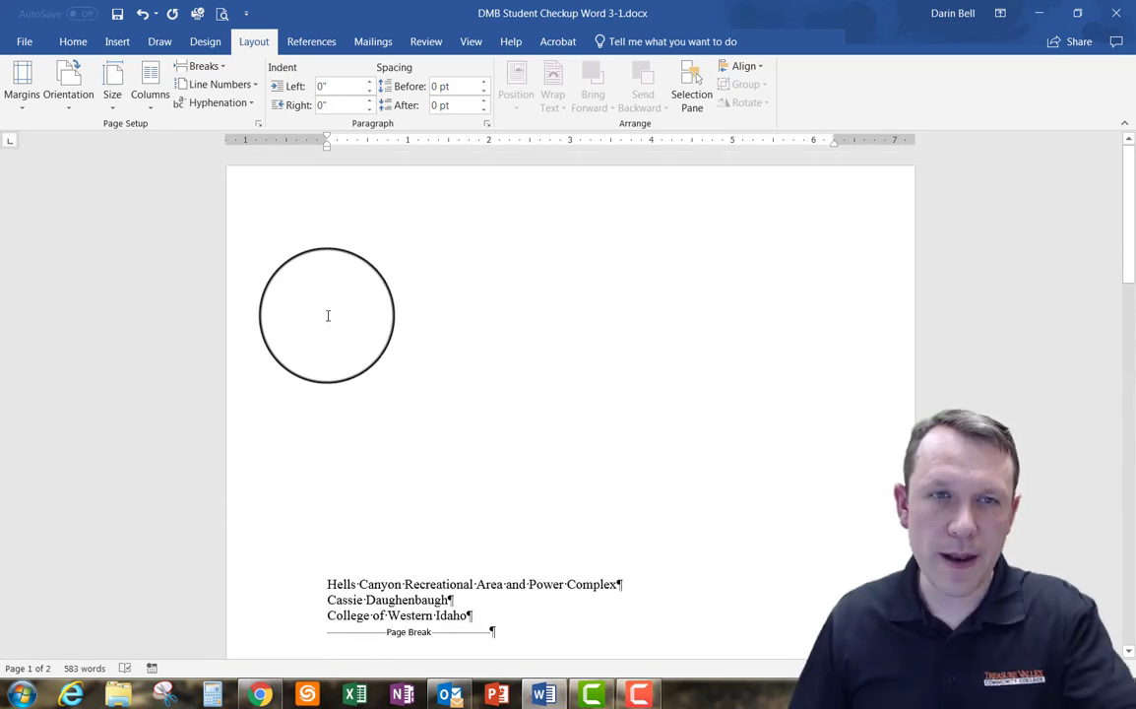
pyautogui.scroll(-3, 328, 315)
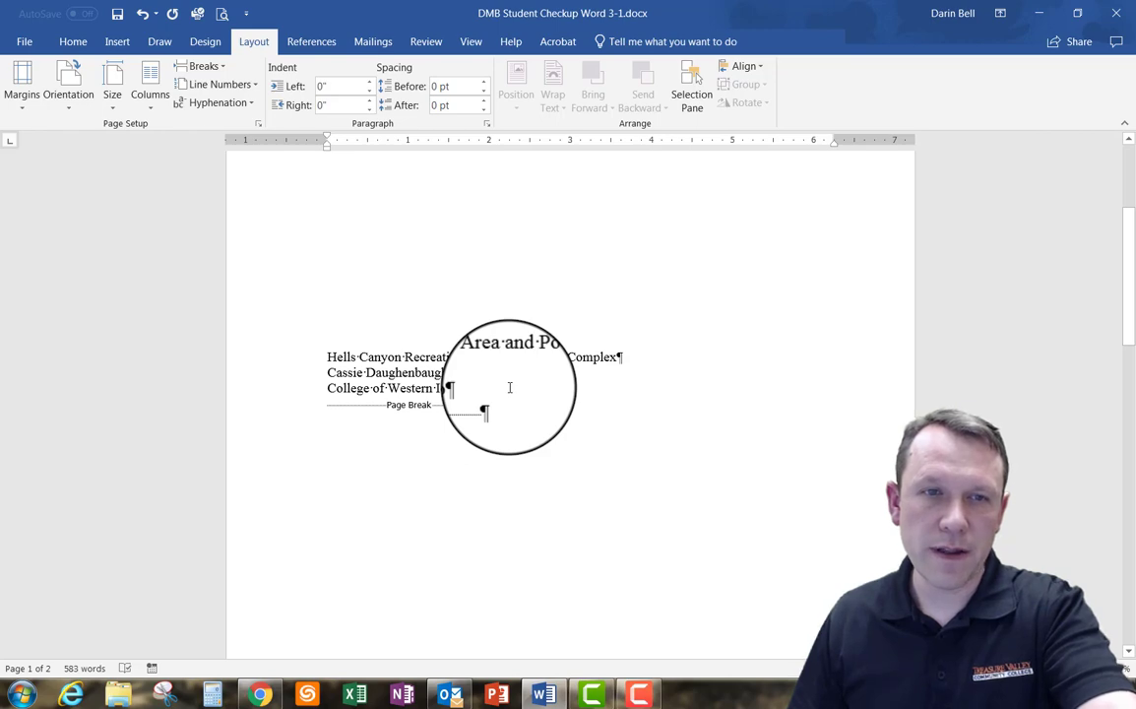
pyautogui.scroll(-5, 510, 387)
pyautogui.scroll(5, 510, 387)
pyautogui.scroll(-4, 510, 387)
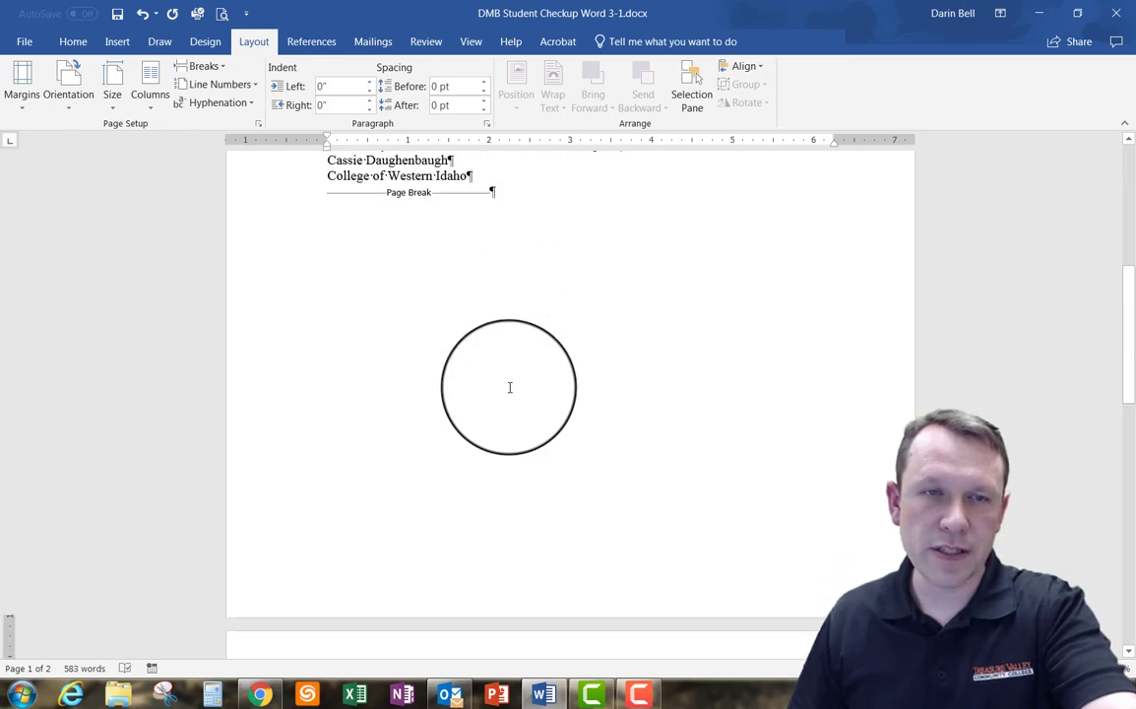
# Set the vertical alignment to Top from the Abstract heading onward, applied to This point forward.
pyautogui.scroll(-8, 511, 387)
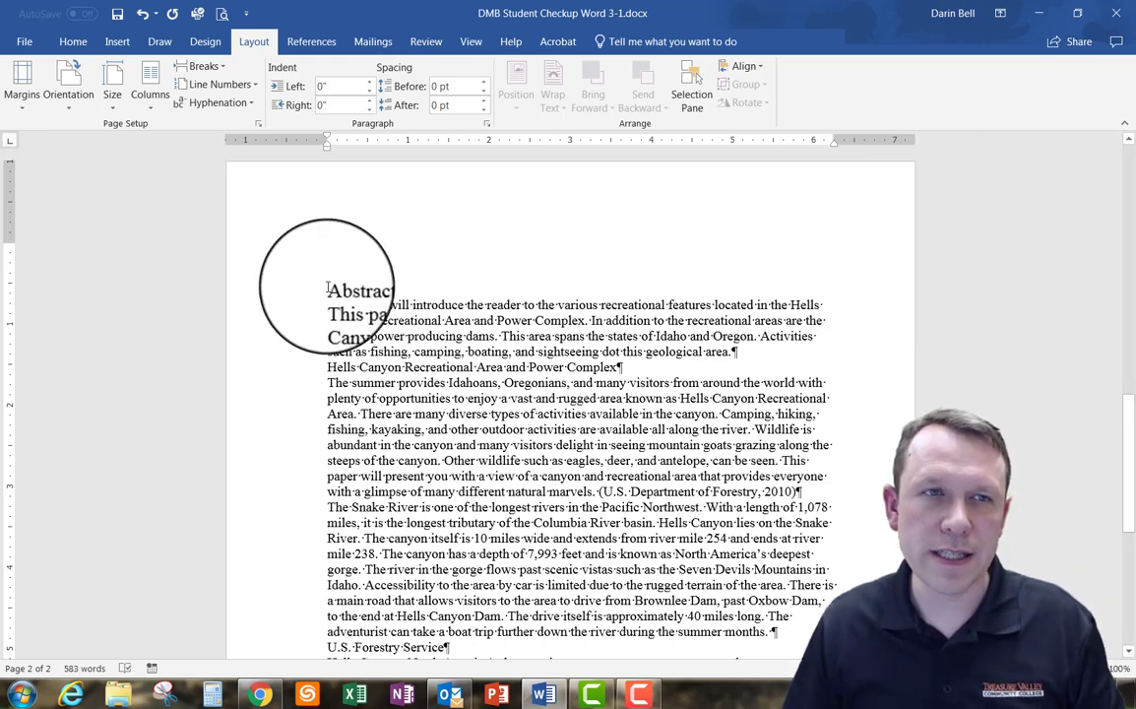
pyautogui.click(259, 125)
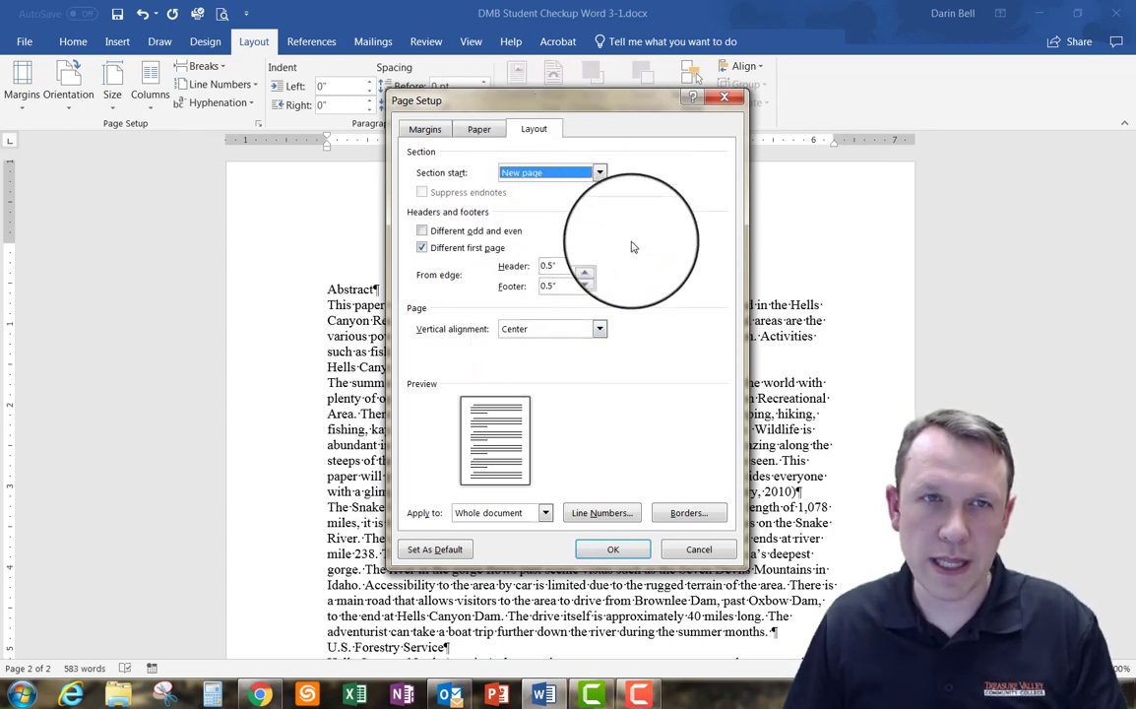
pyautogui.click(602, 333)
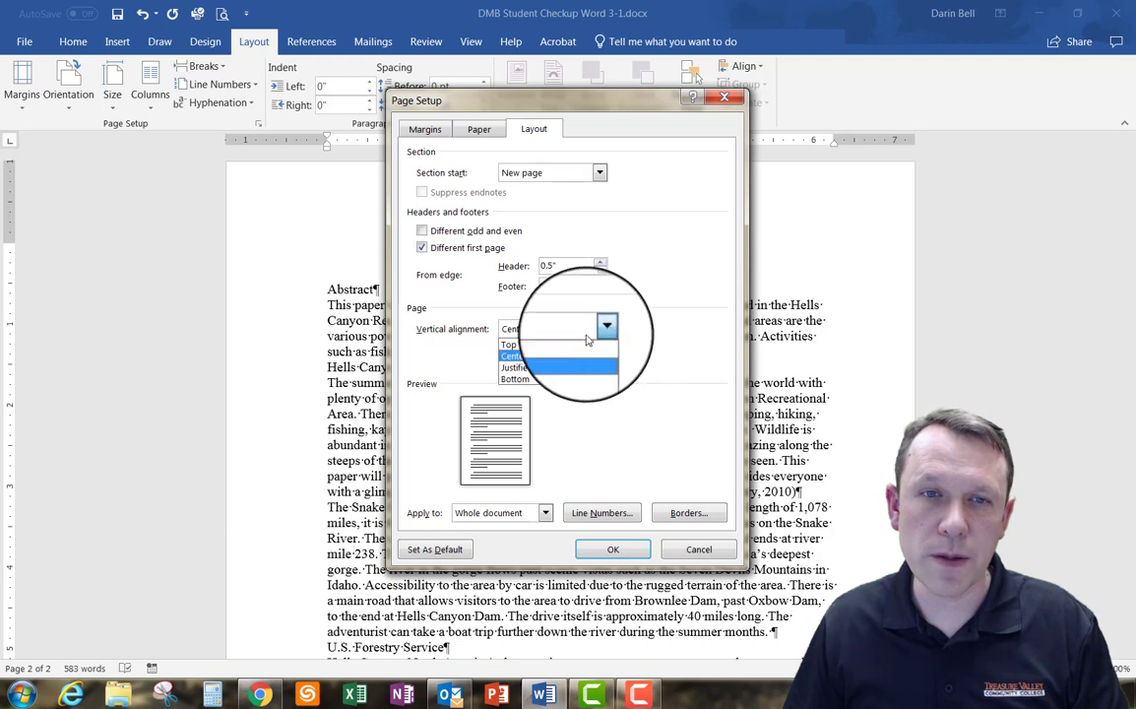
pyautogui.click(511, 348)
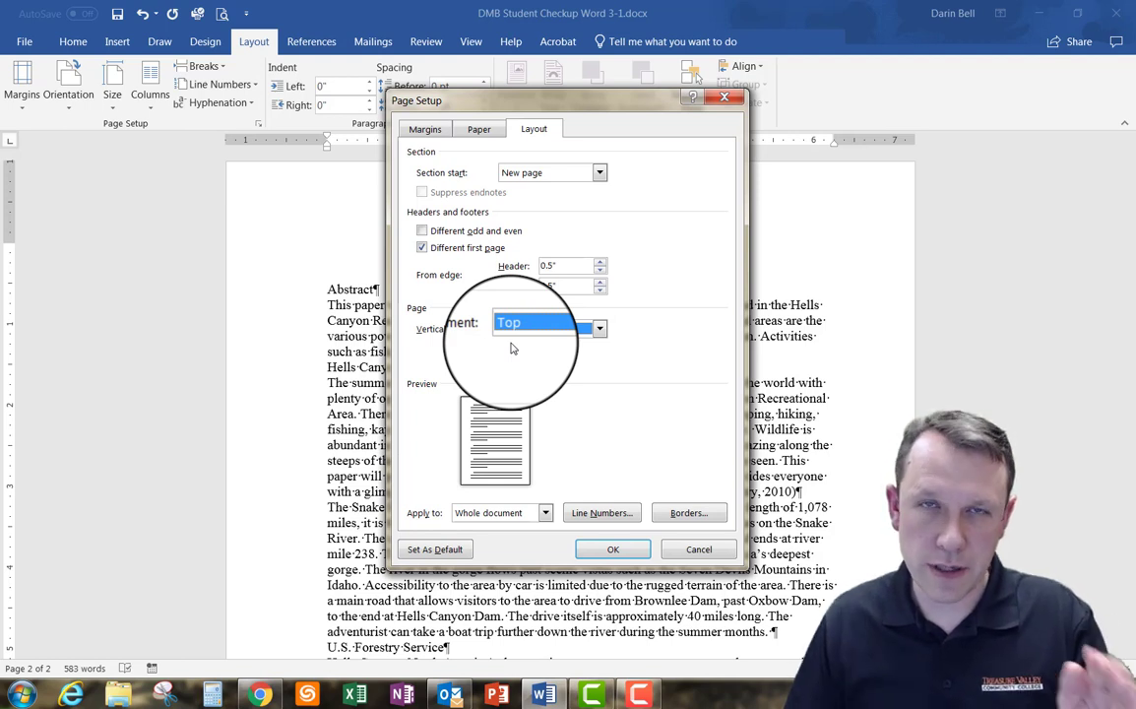
pyautogui.click(545, 516)
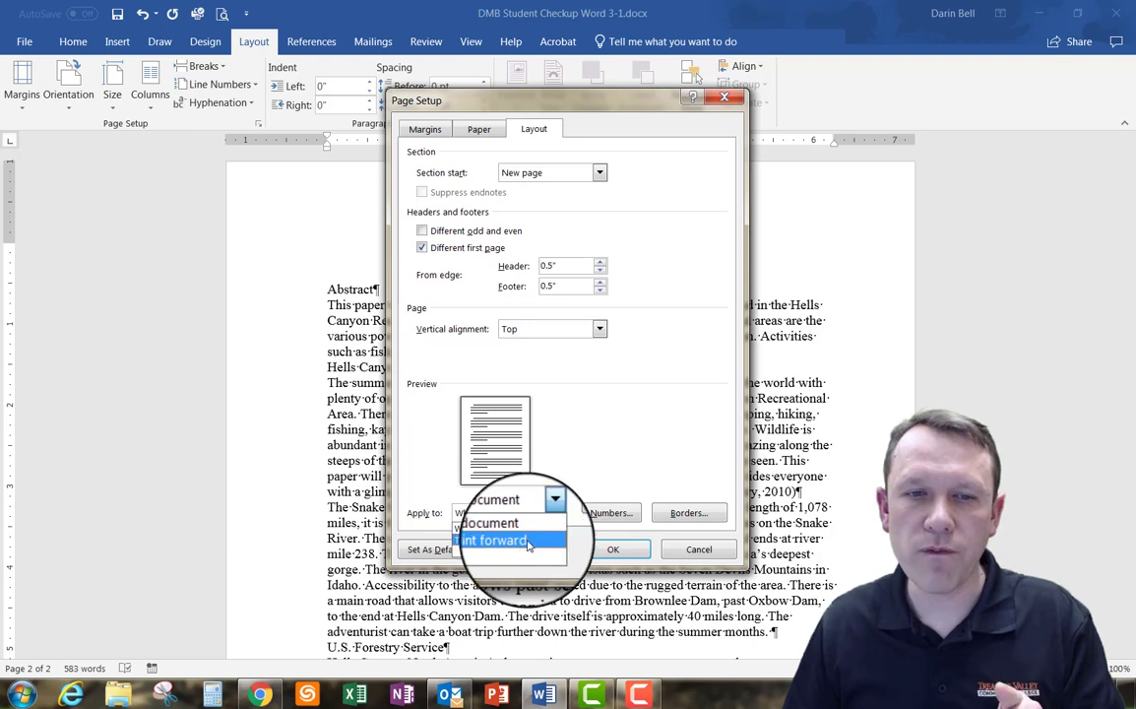
pyautogui.click(525, 547)
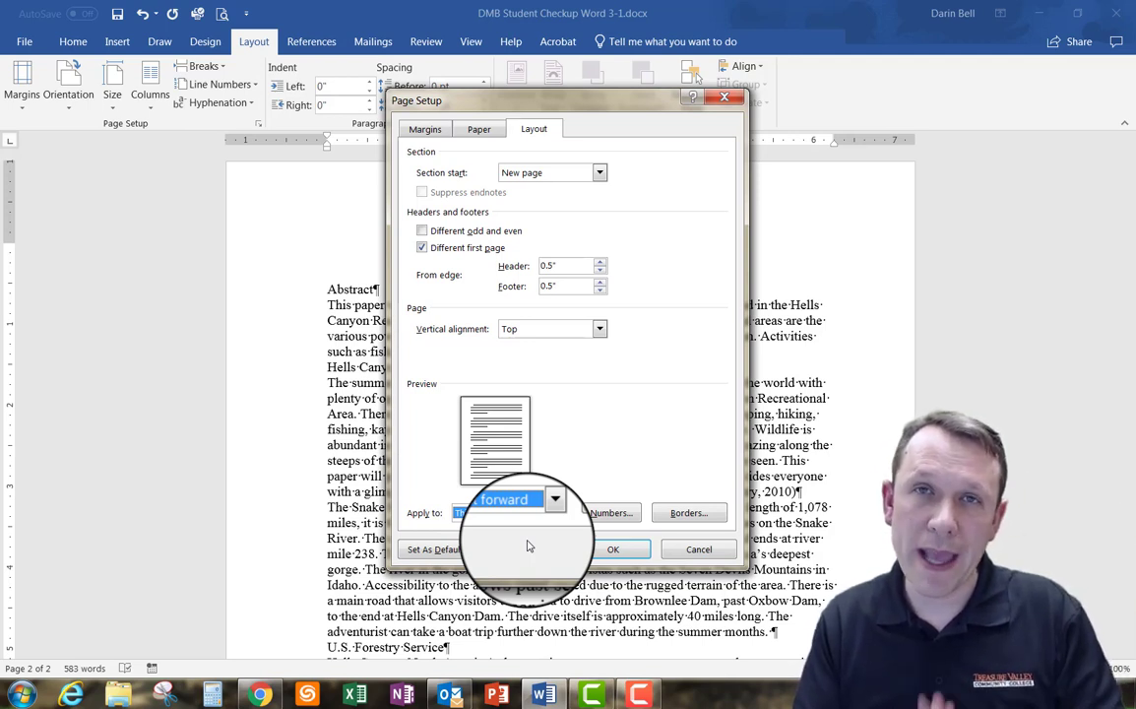
pyautogui.click(610, 549)
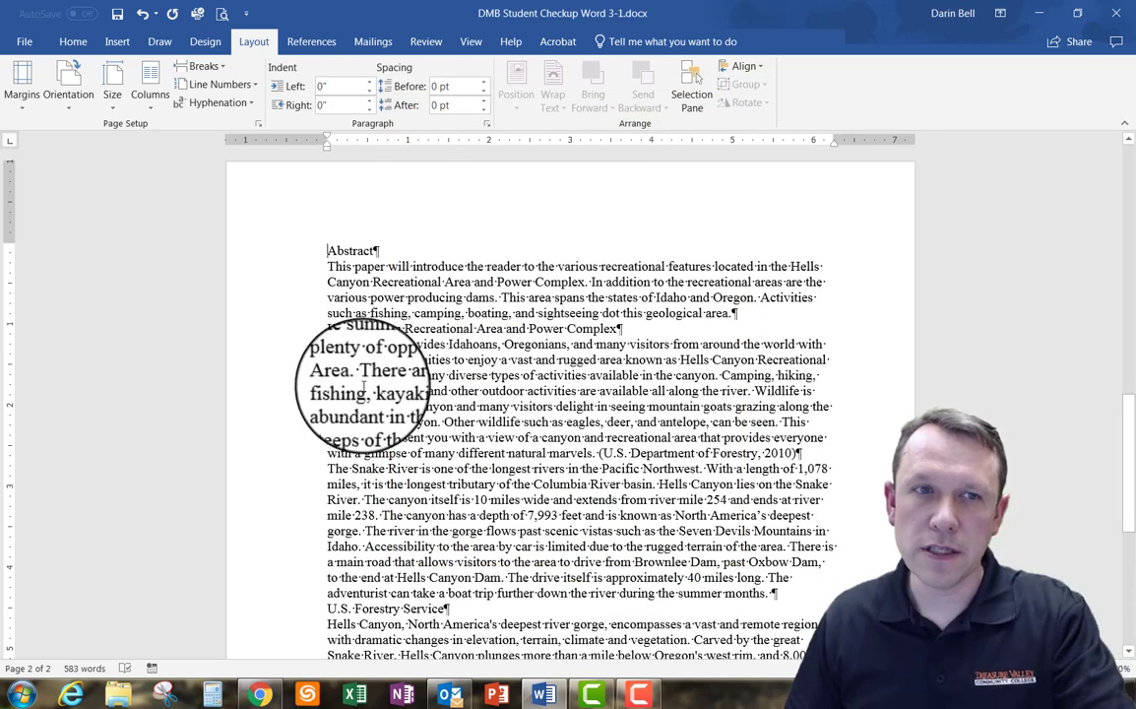
# Select the whole document and set its paragraphs to Left alignment with a 0.5" first-line indent.
pyautogui.scroll(10, 364, 386)
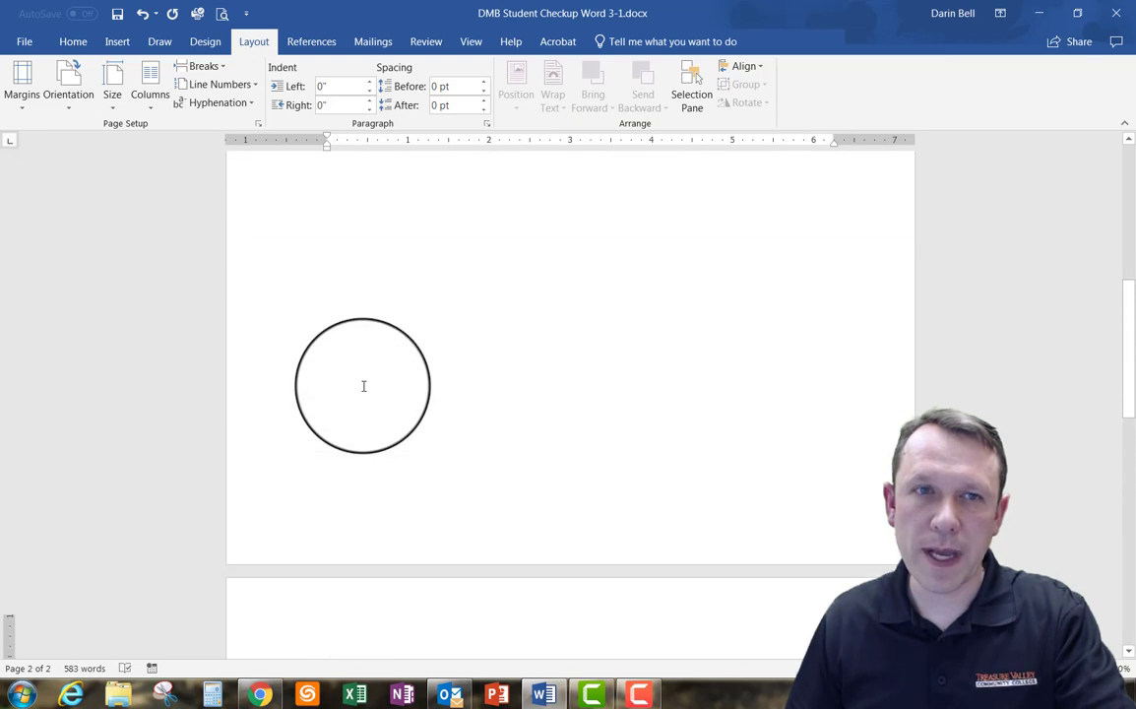
pyautogui.scroll(6, 363, 386)
pyautogui.scroll(-4, 363, 386)
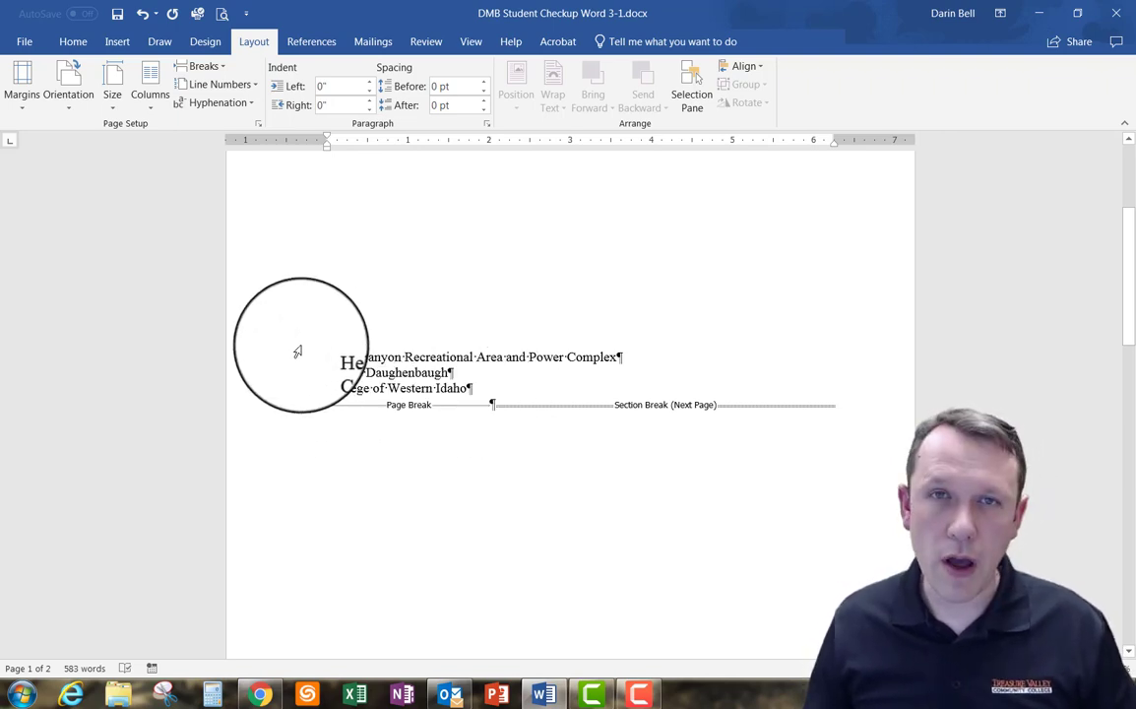
pyautogui.hotkey('ctrl', 'a')
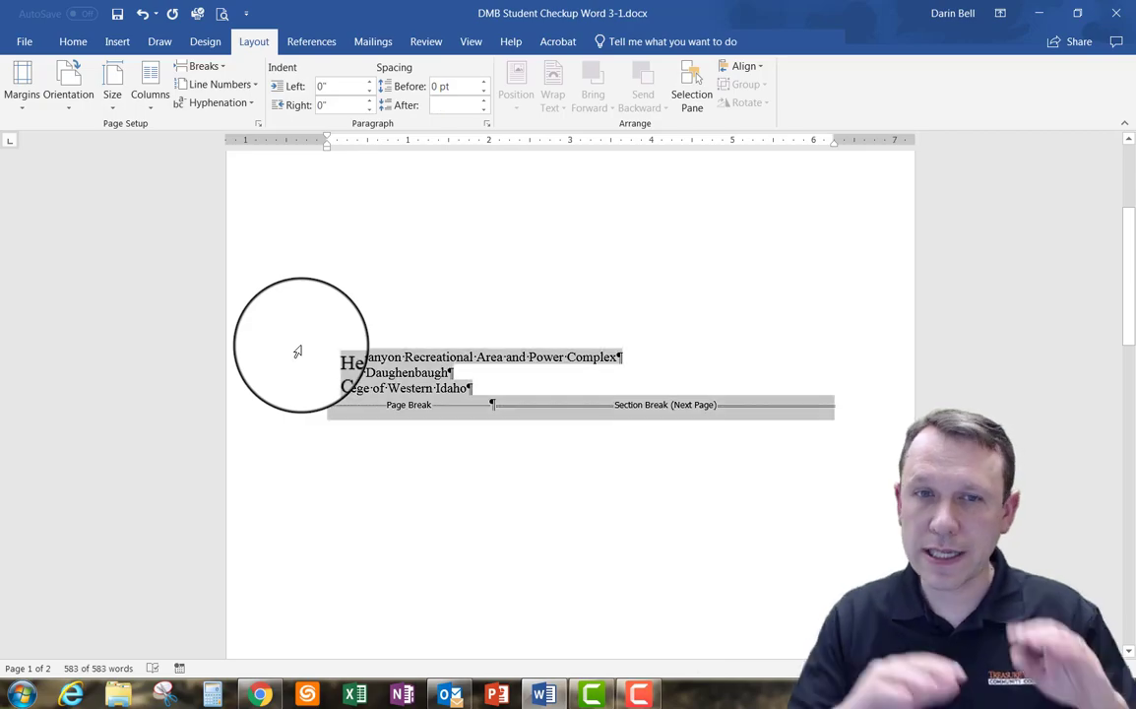
pyautogui.scroll(-15, 290, 371)
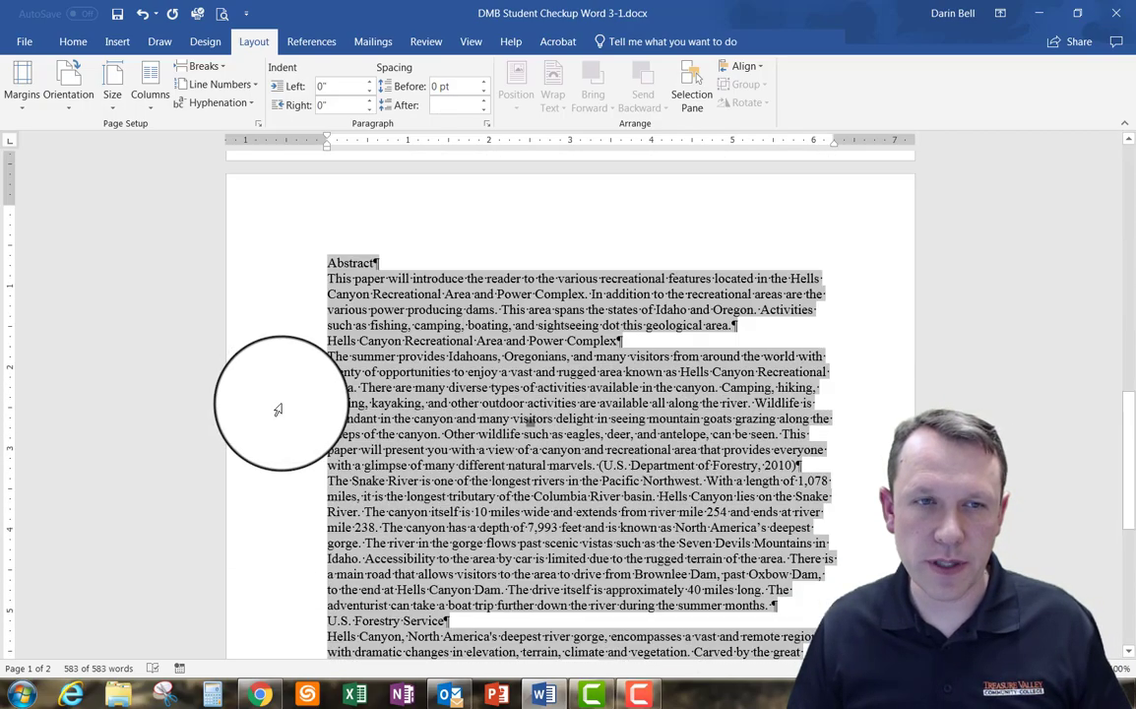
pyautogui.scroll(15, 279, 410)
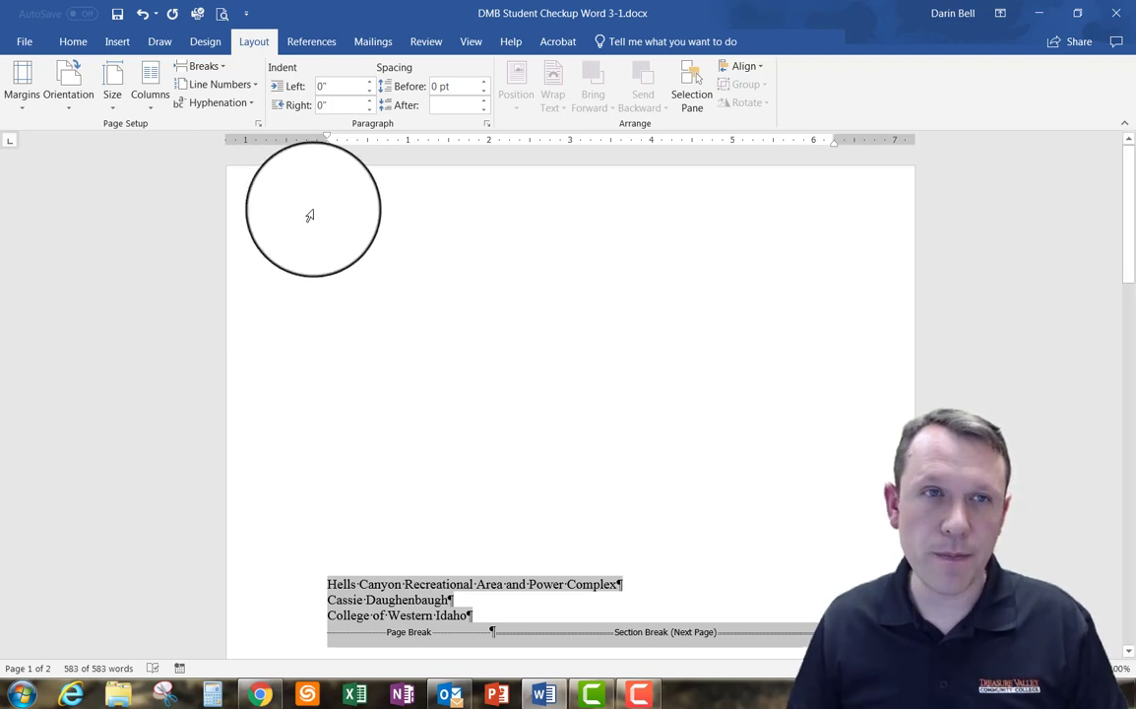
pyautogui.click(487, 126)
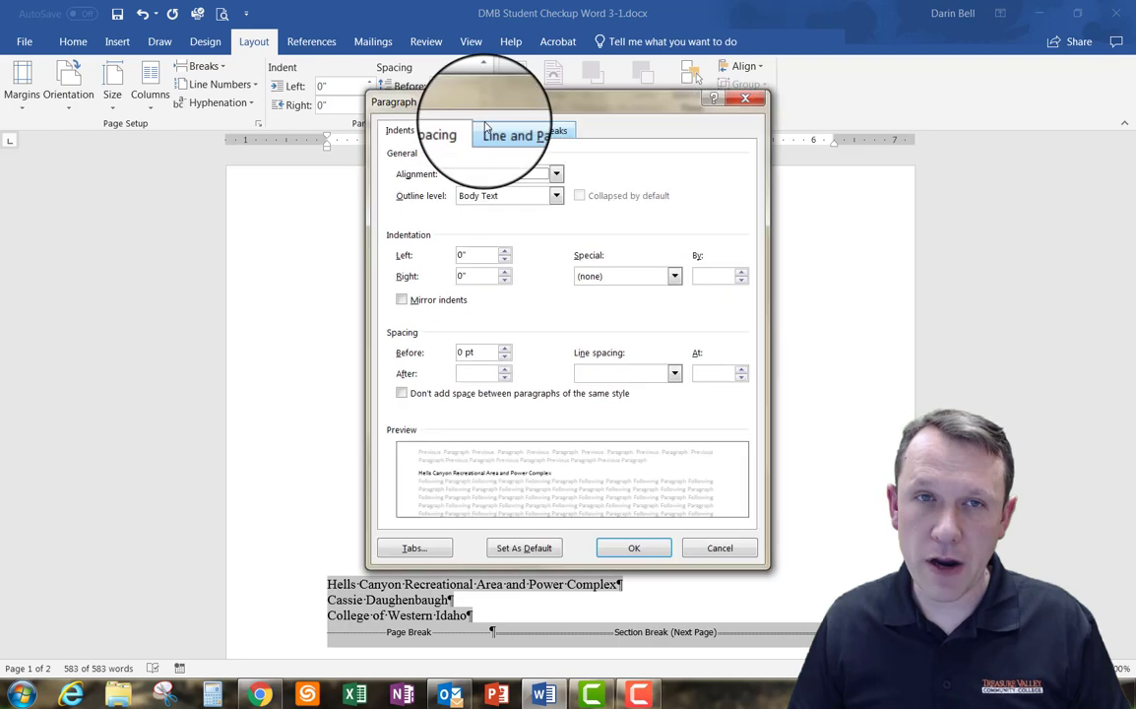
pyautogui.click(555, 173)
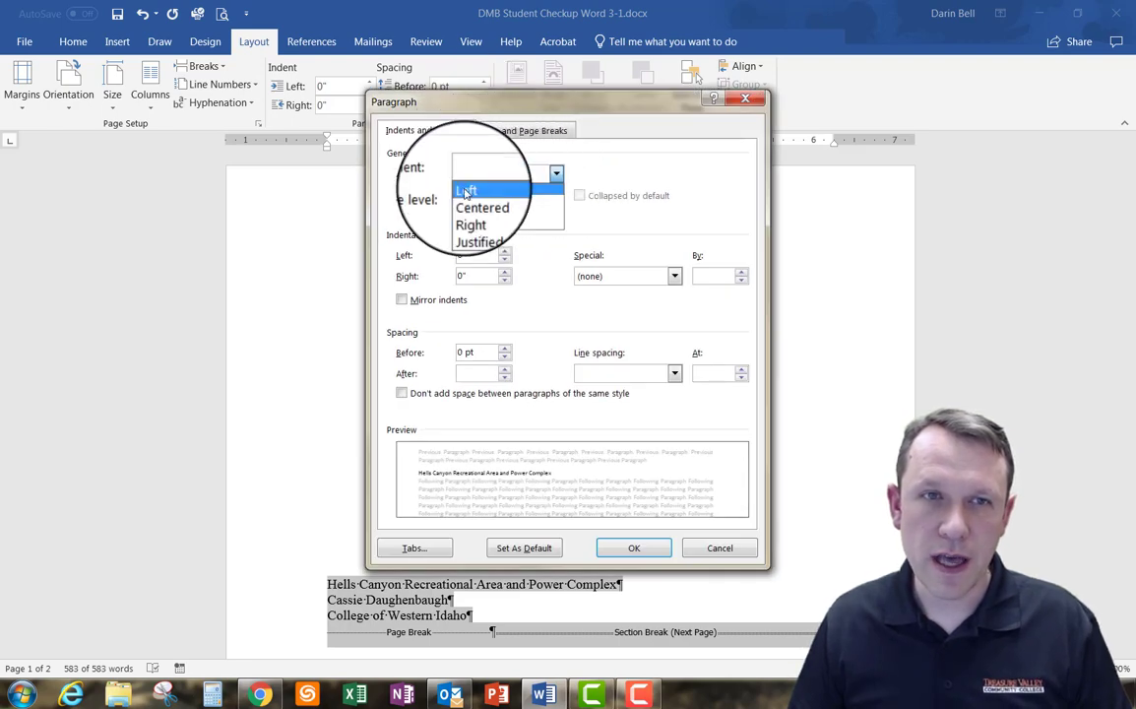
pyautogui.click(466, 192)
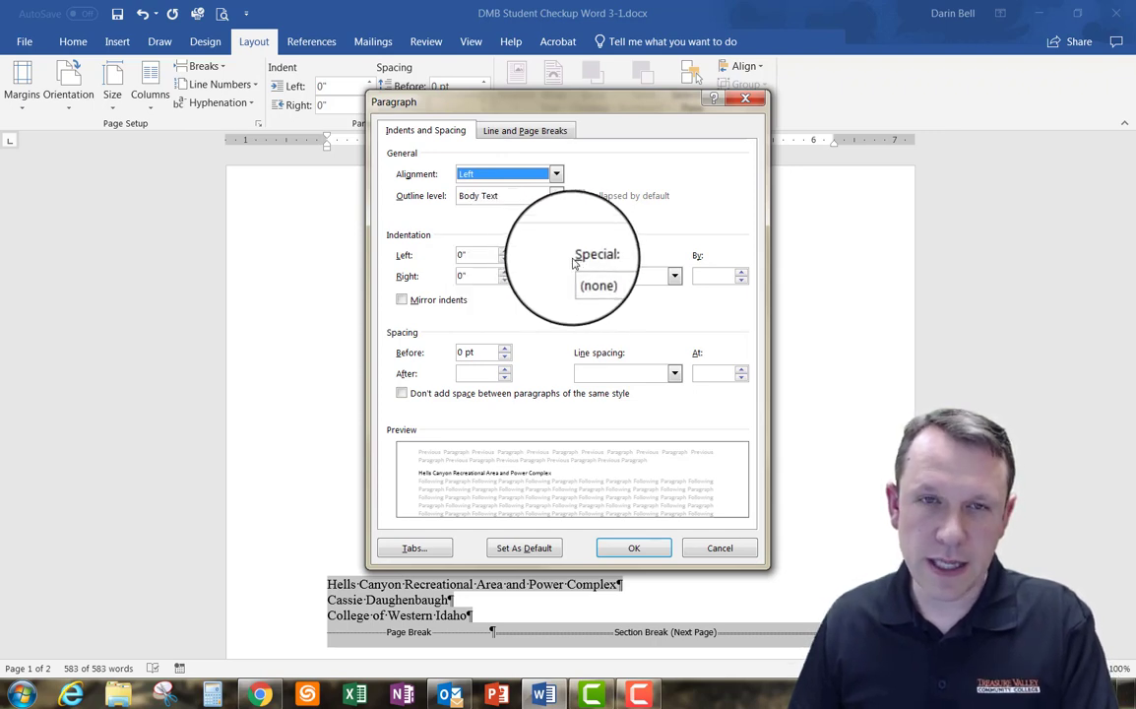
pyautogui.click(675, 276)
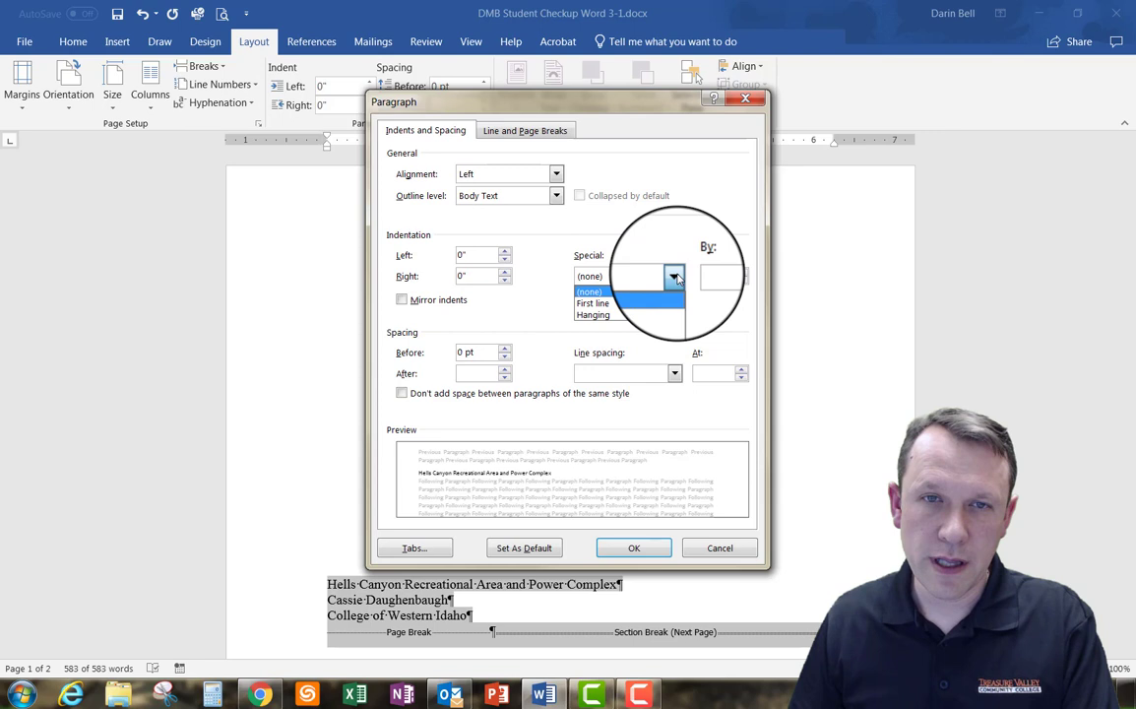
pyautogui.click(625, 304)
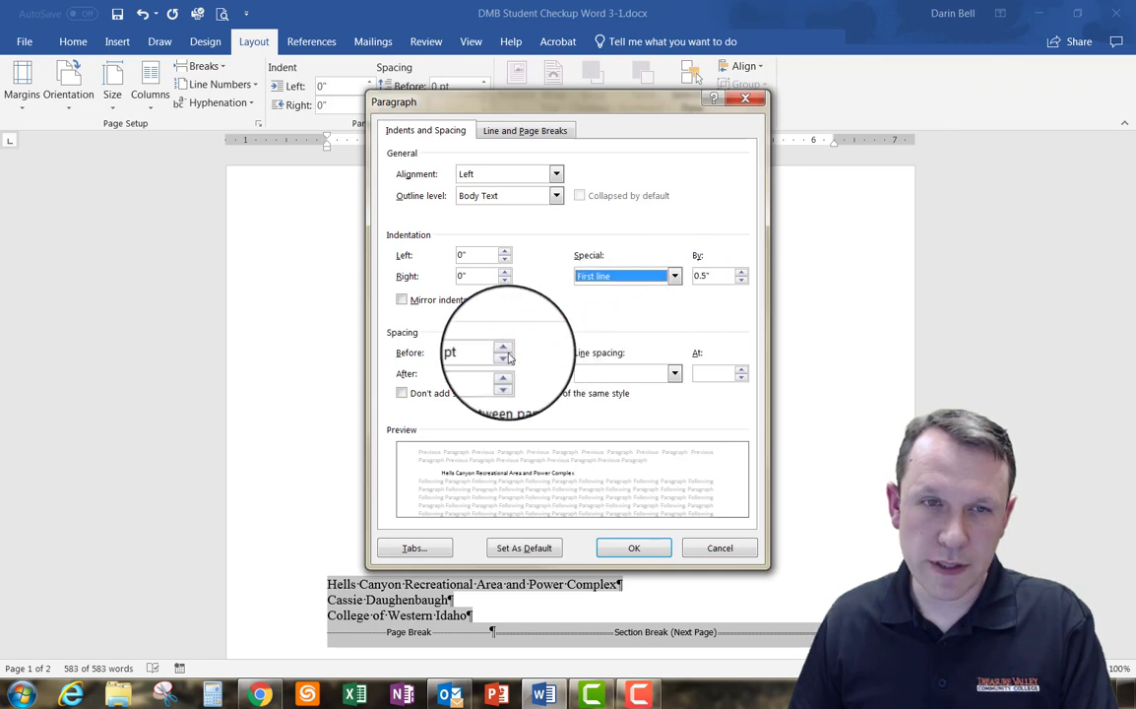
# Set the spacing after paragraphs to 0 and the line spacing to Double for the whole document.
pyautogui.click(472, 375)
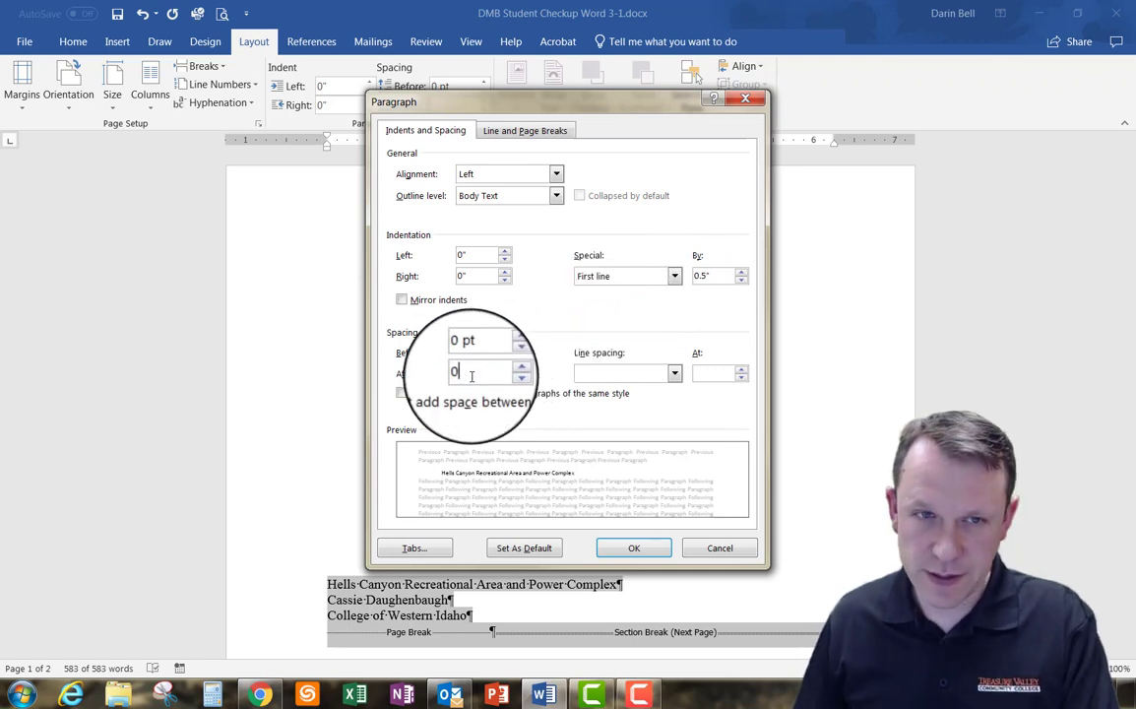
pyautogui.click(675, 374)
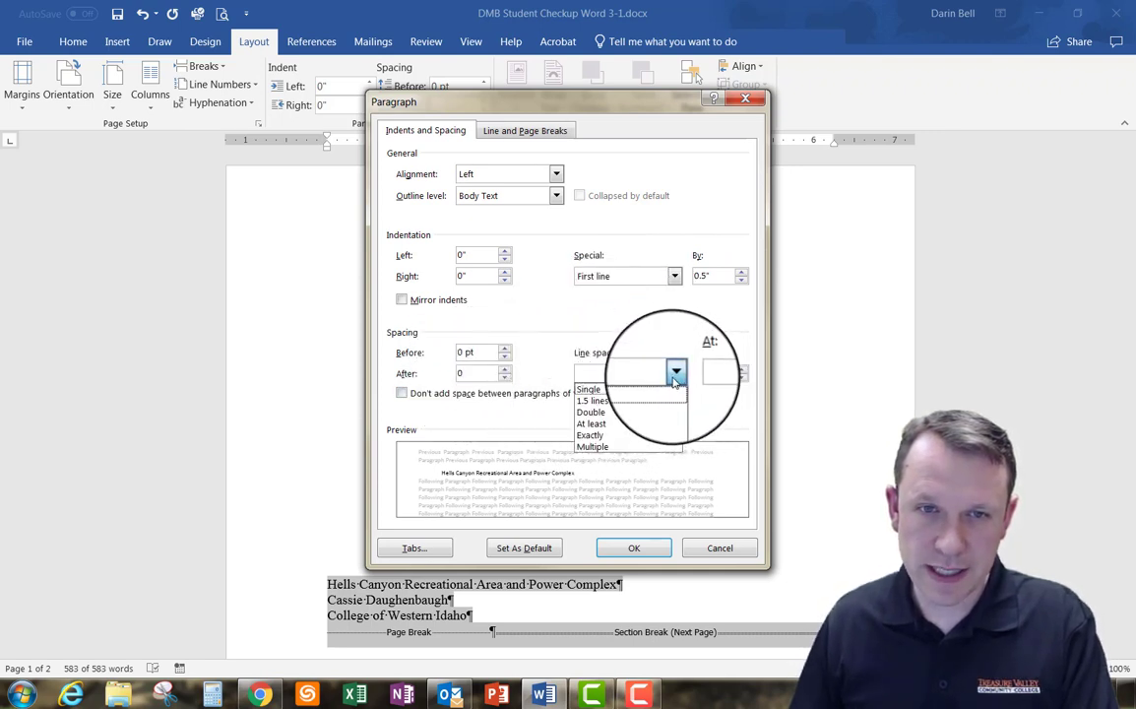
pyautogui.click(598, 413)
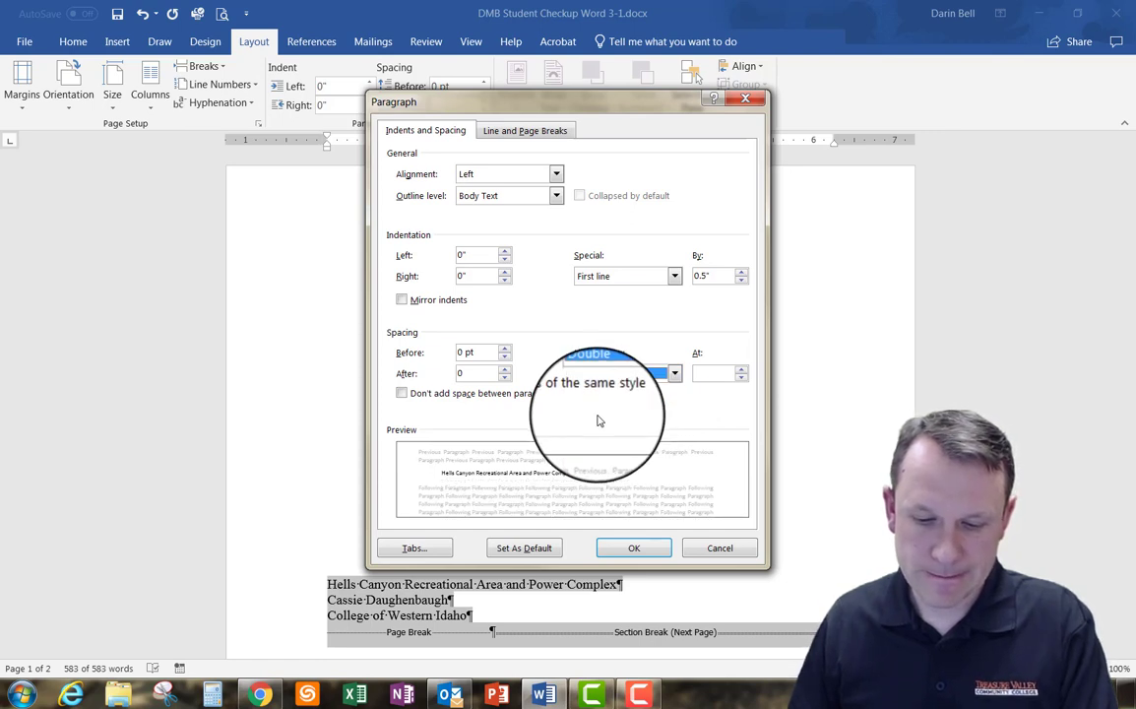
pyautogui.click(635, 547)
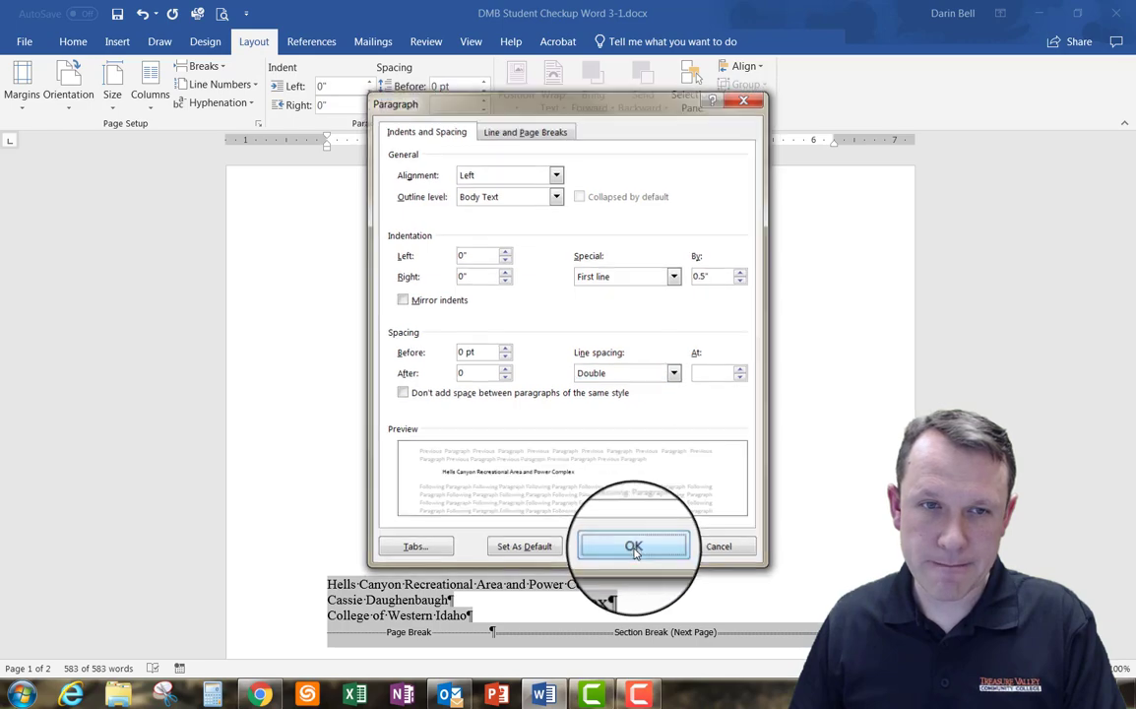
pyautogui.scroll(-8, 520, 363)
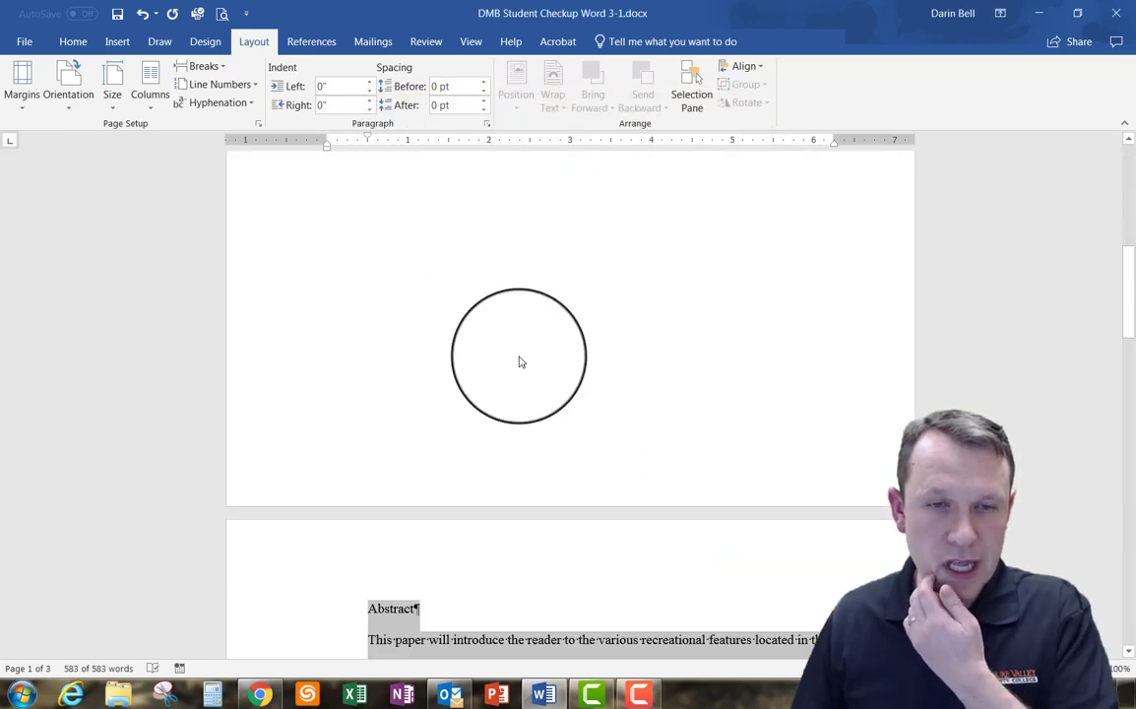
pyautogui.scroll(-5, 520, 363)
pyautogui.scroll(3, 520, 362)
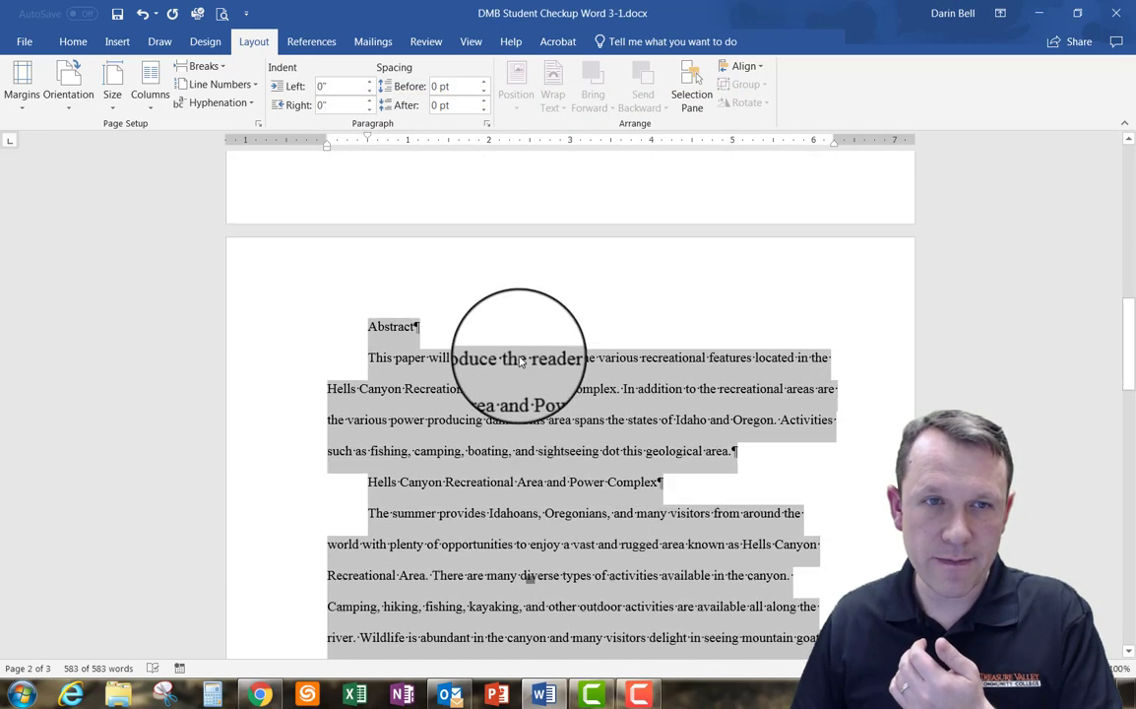
# Set the font of the entire document to Times New Roman at size 12.
pyautogui.scroll(6, 520, 363)
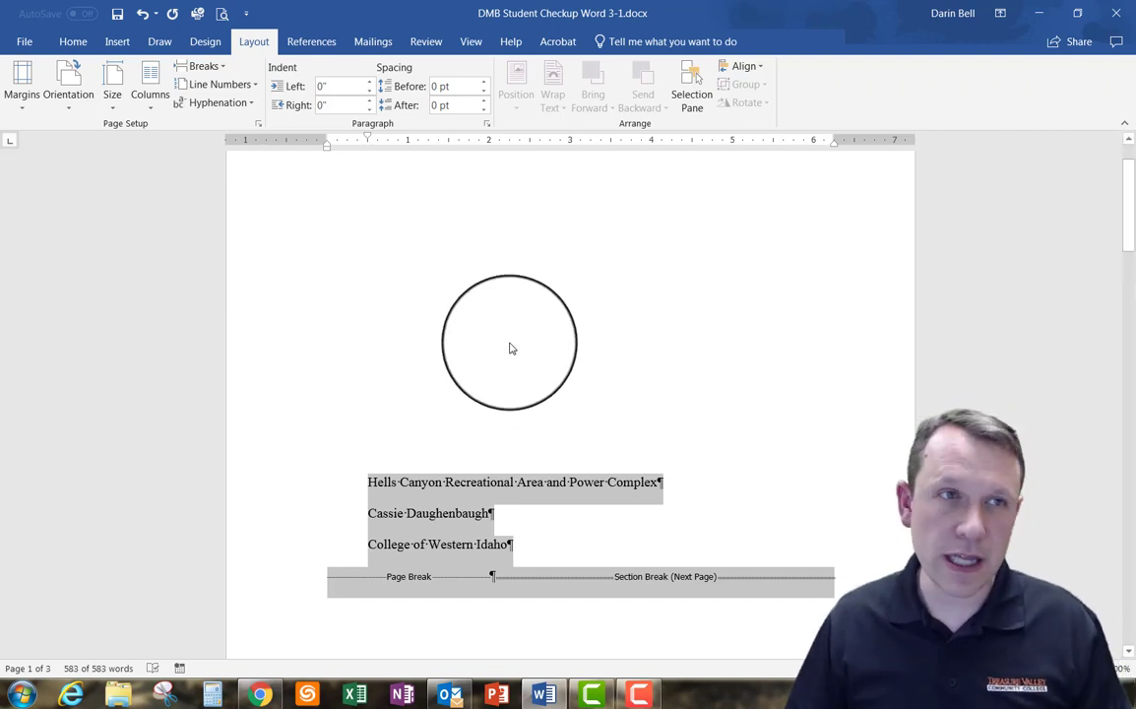
pyautogui.click(73, 42)
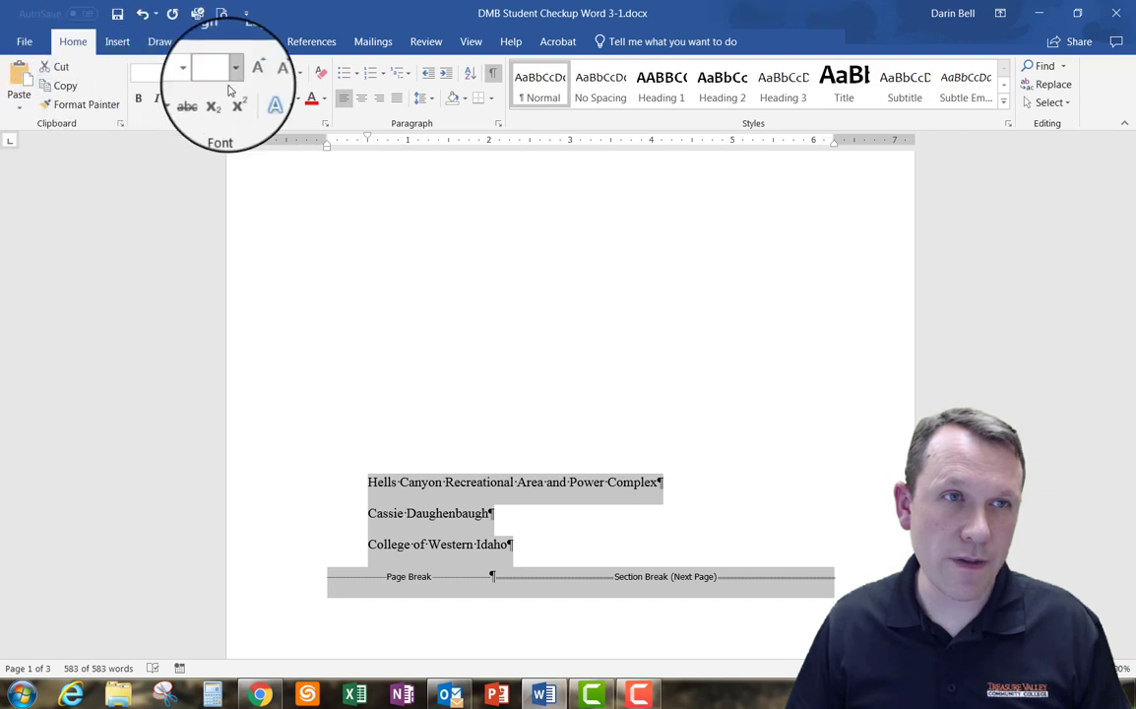
pyautogui.click(198, 72)
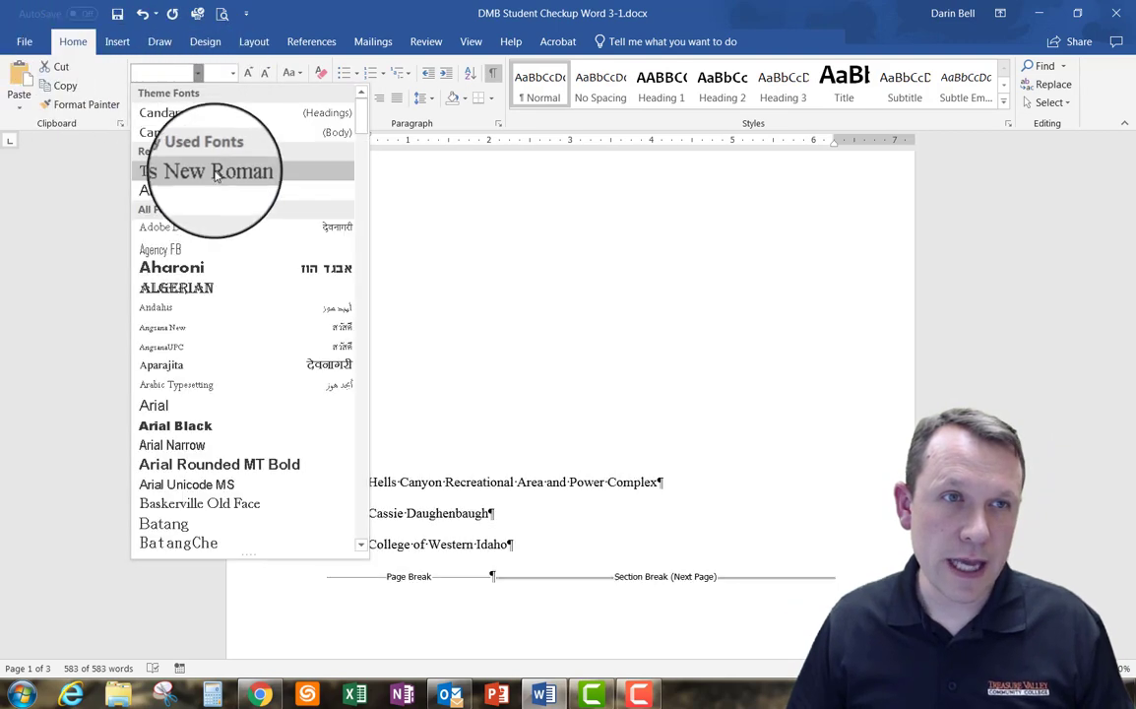
pyautogui.click(214, 173)
pyautogui.click(232, 73)
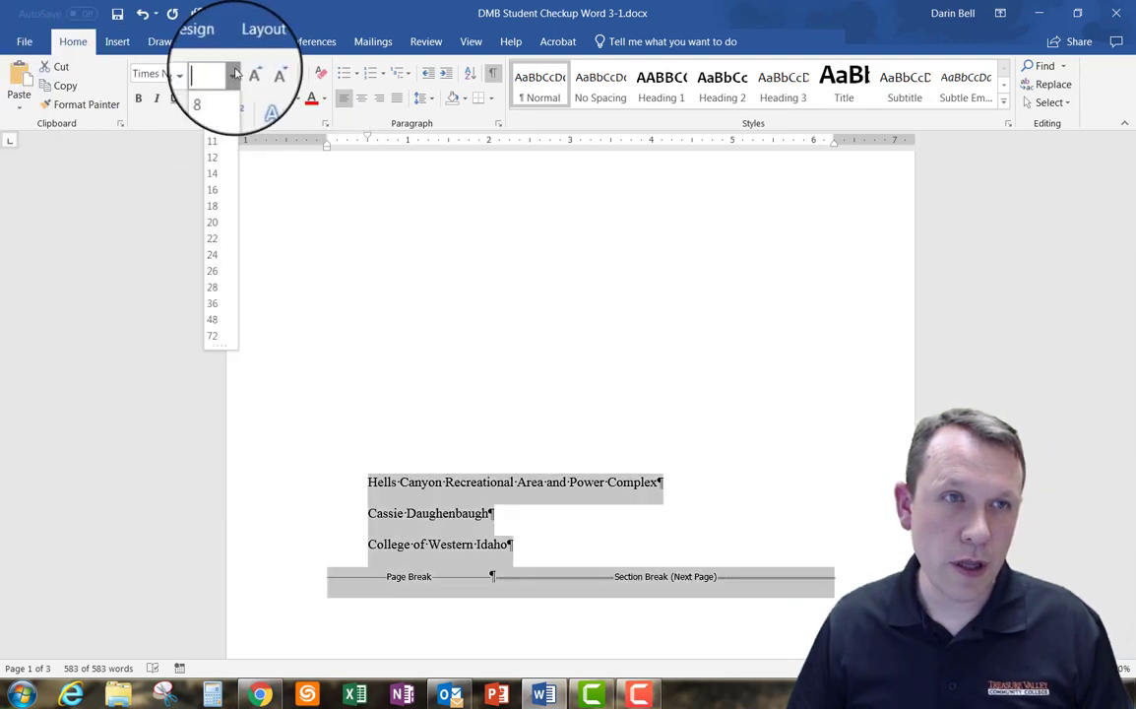
pyautogui.click(217, 161)
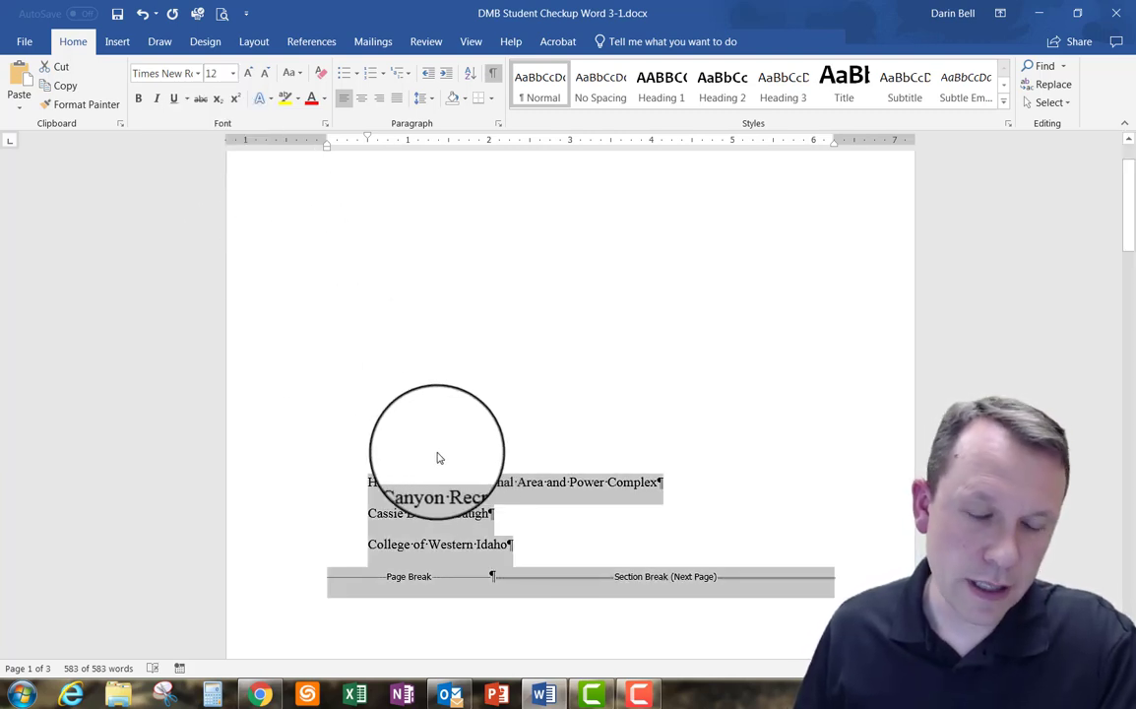
# Try centering the three title page lines horizontally with their first-line indent still in place.
pyautogui.click(427, 487)
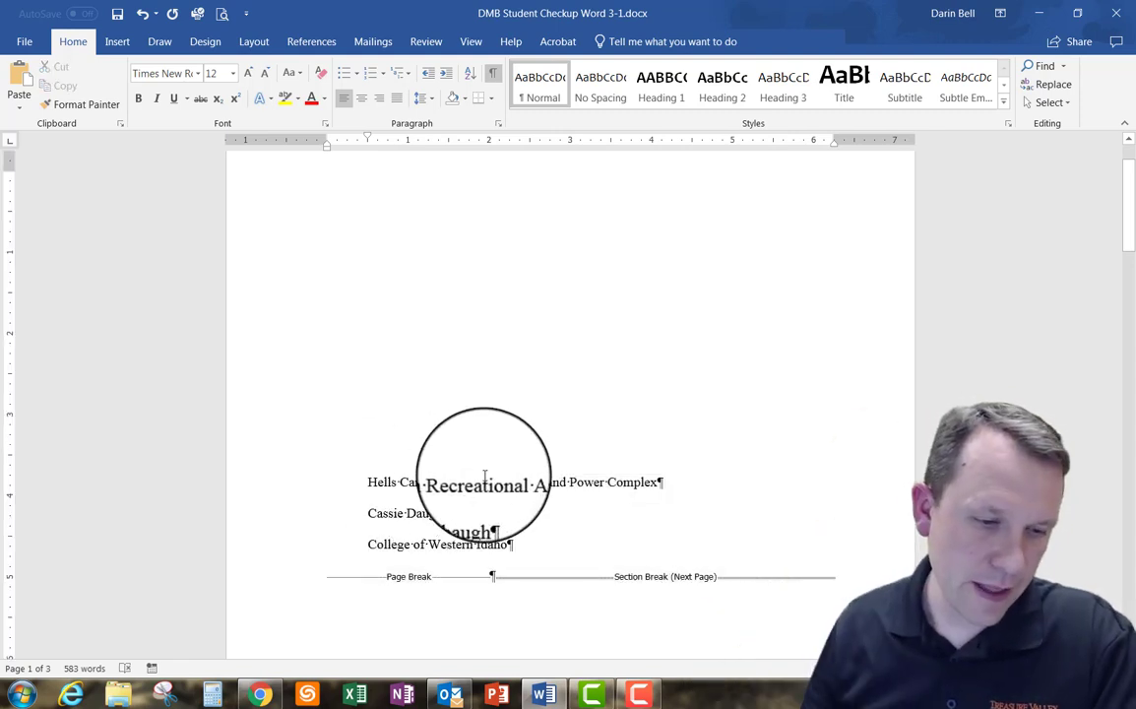
pyautogui.scroll(-4, 453, 480)
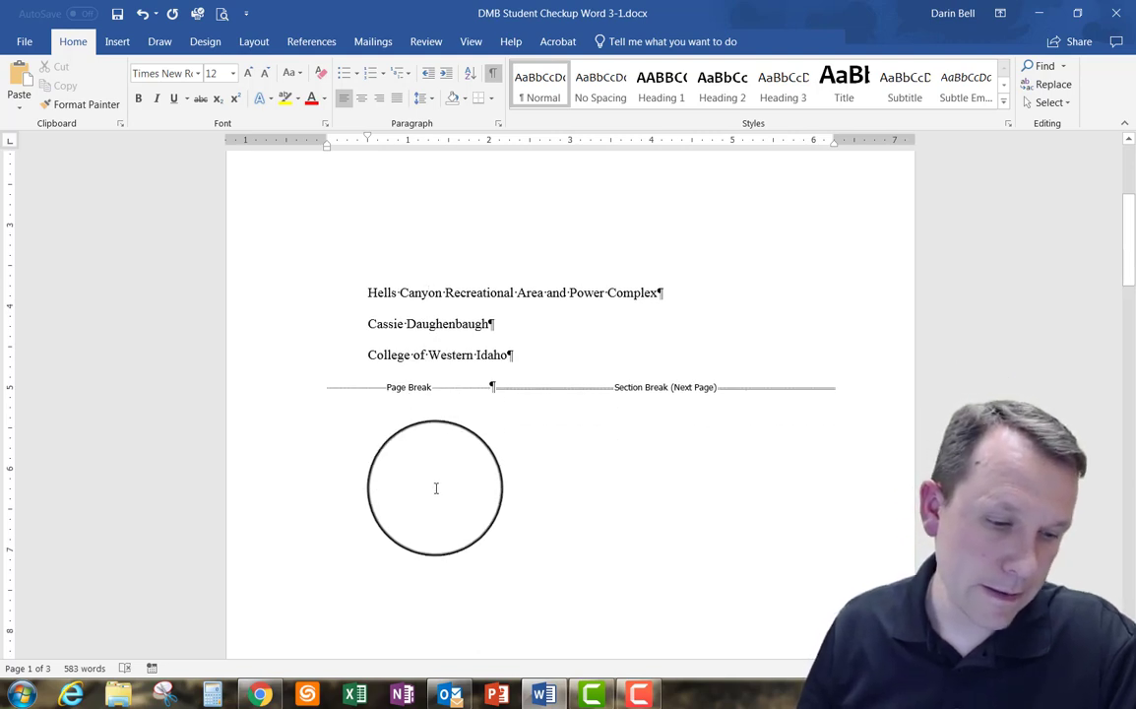
pyautogui.scroll(-3, 436, 487)
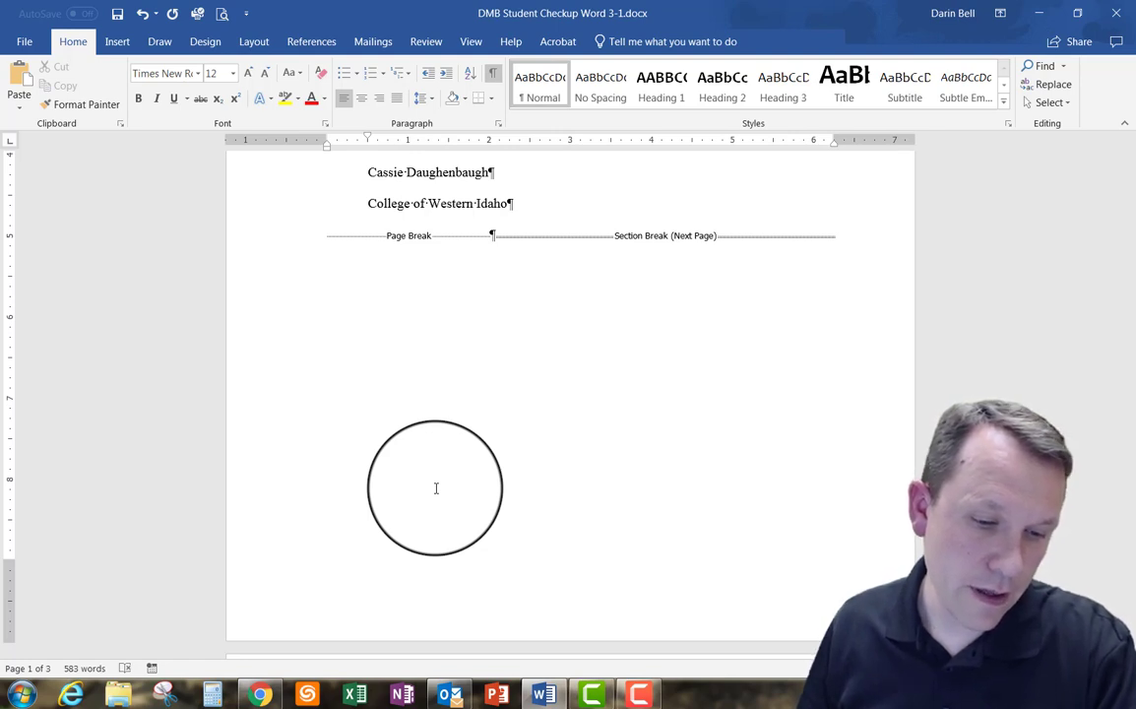
pyautogui.scroll(3, 433, 492)
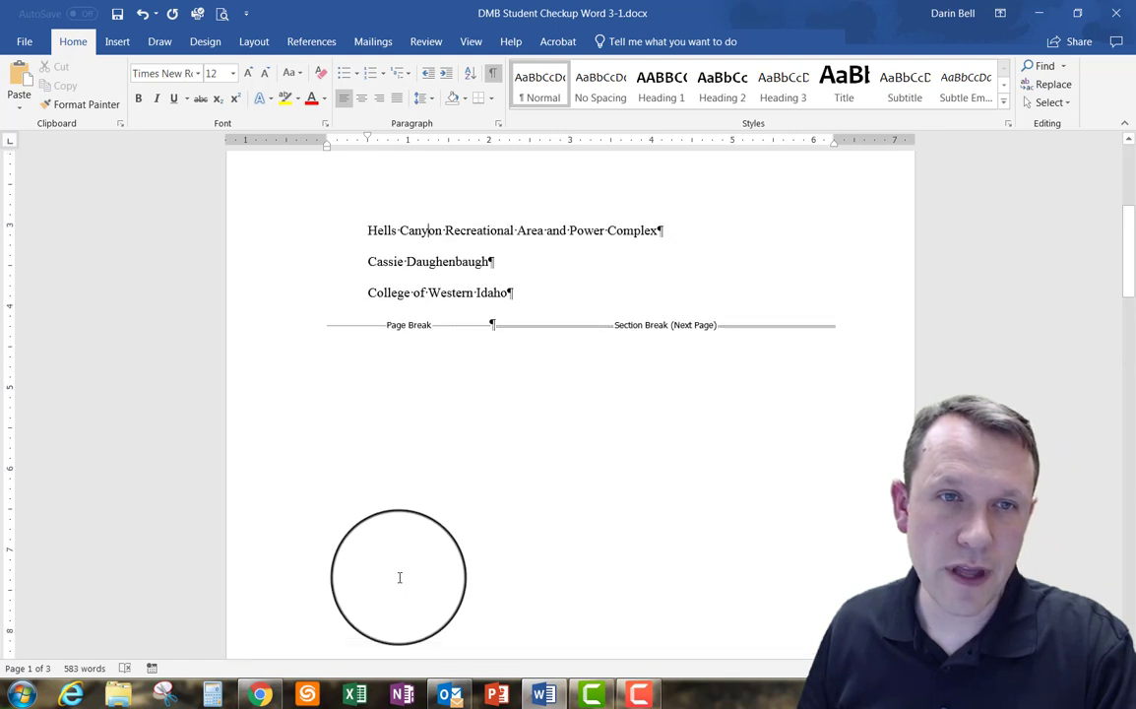
pyautogui.moveTo(526, 362); pyautogui.dragTo(355, 293)
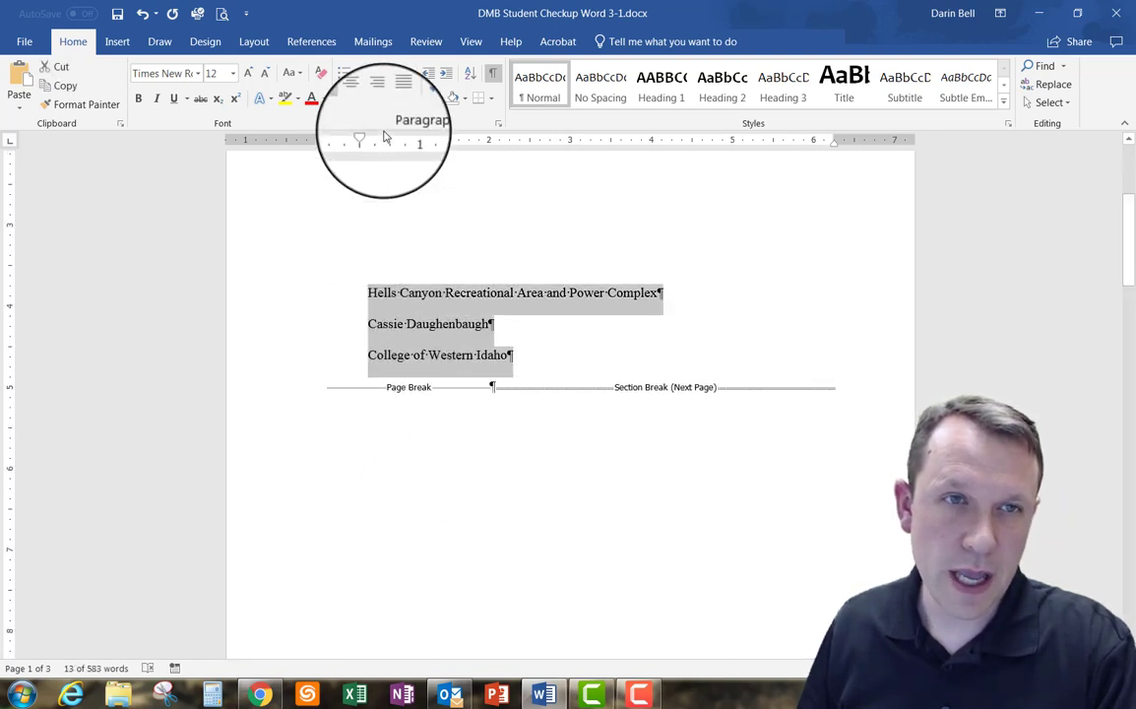
pyautogui.click(363, 101)
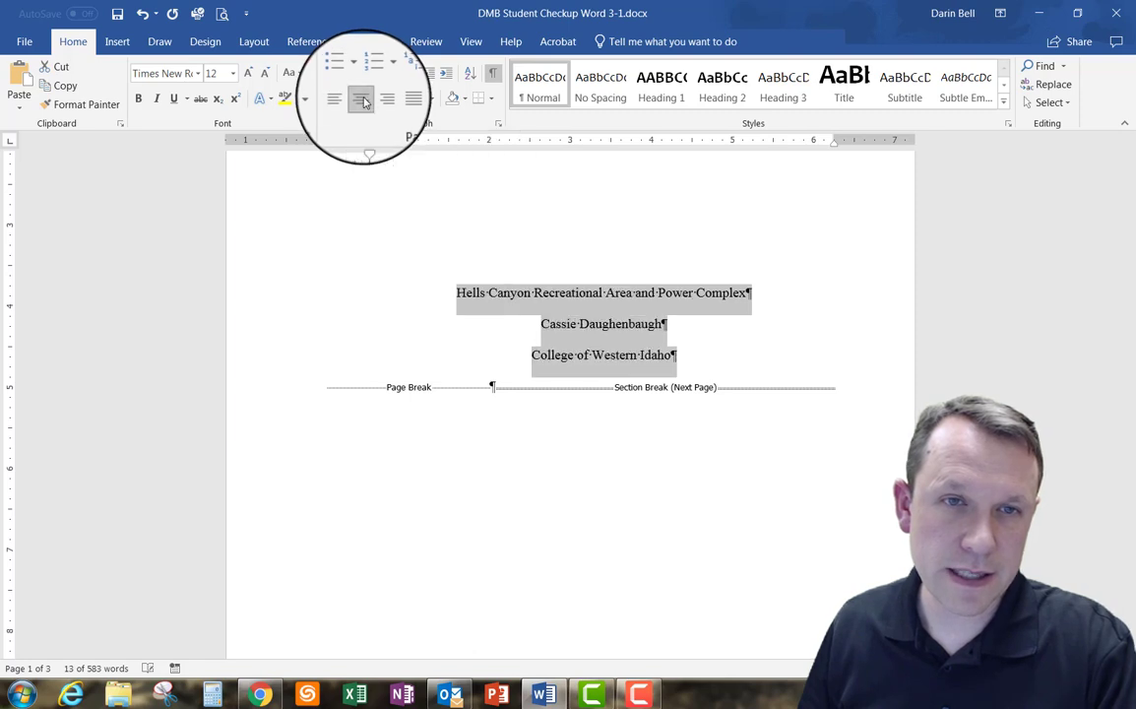
# Remove the first-line indent from the three title page lines and center them horizontally.
pyautogui.tripleClick(530, 328)
pyautogui.hotkey('ctrl', 'z')
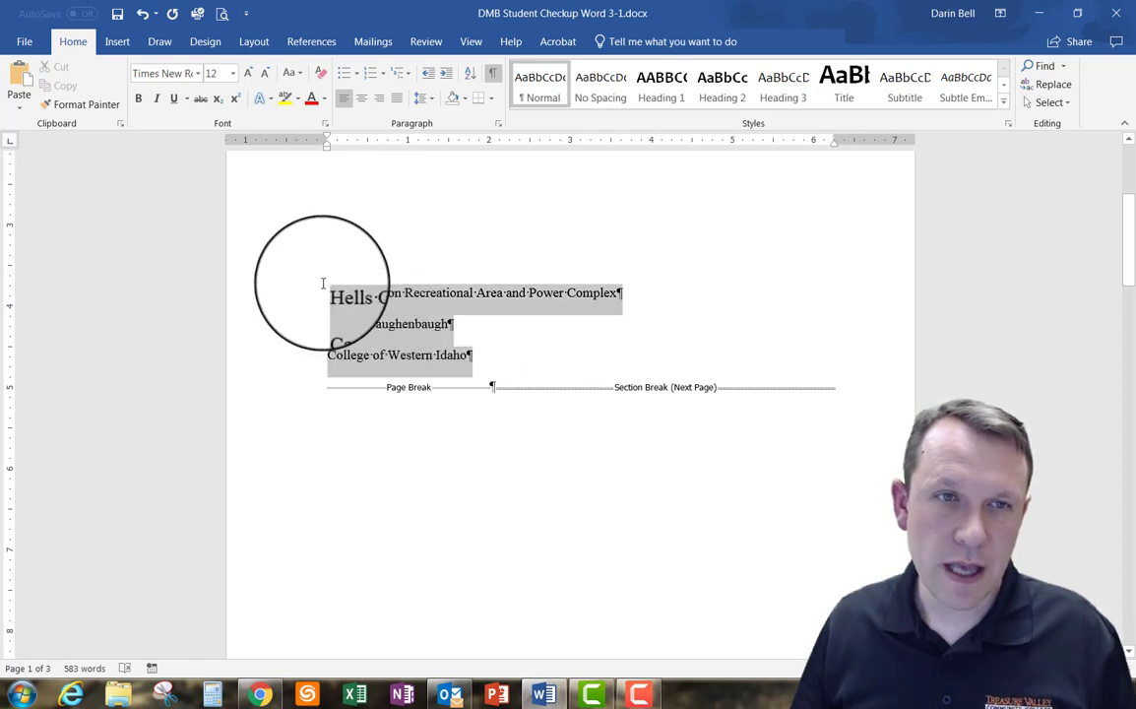
pyautogui.moveTo(325, 284)
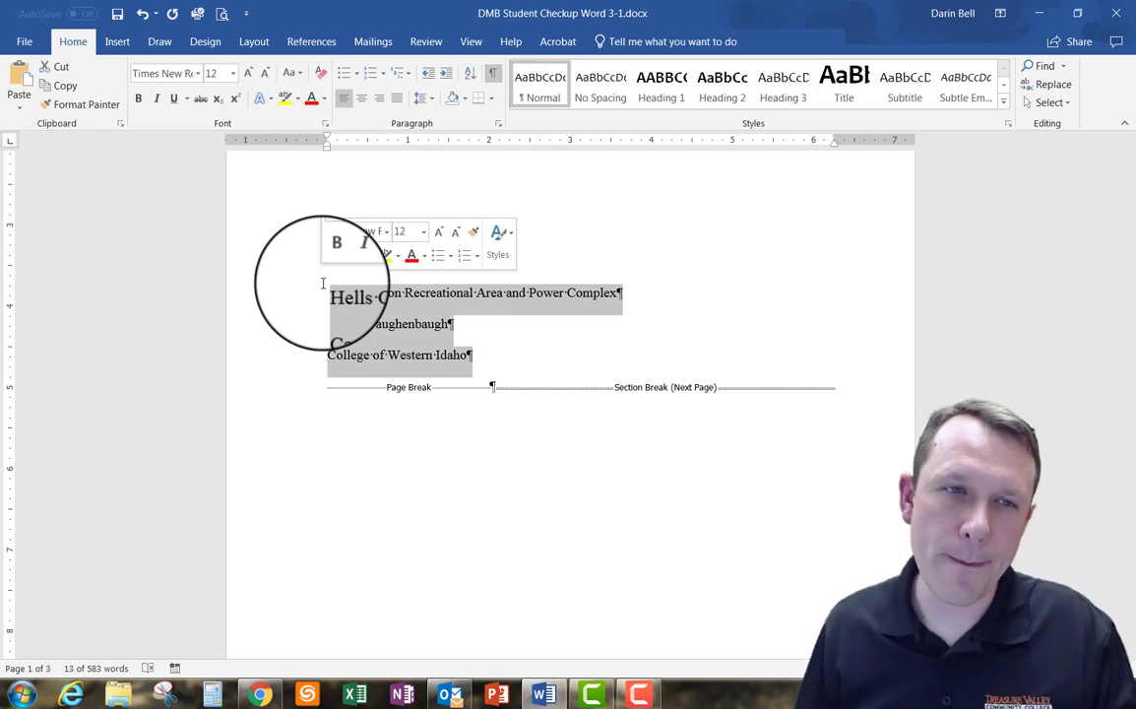
pyautogui.click(362, 98)
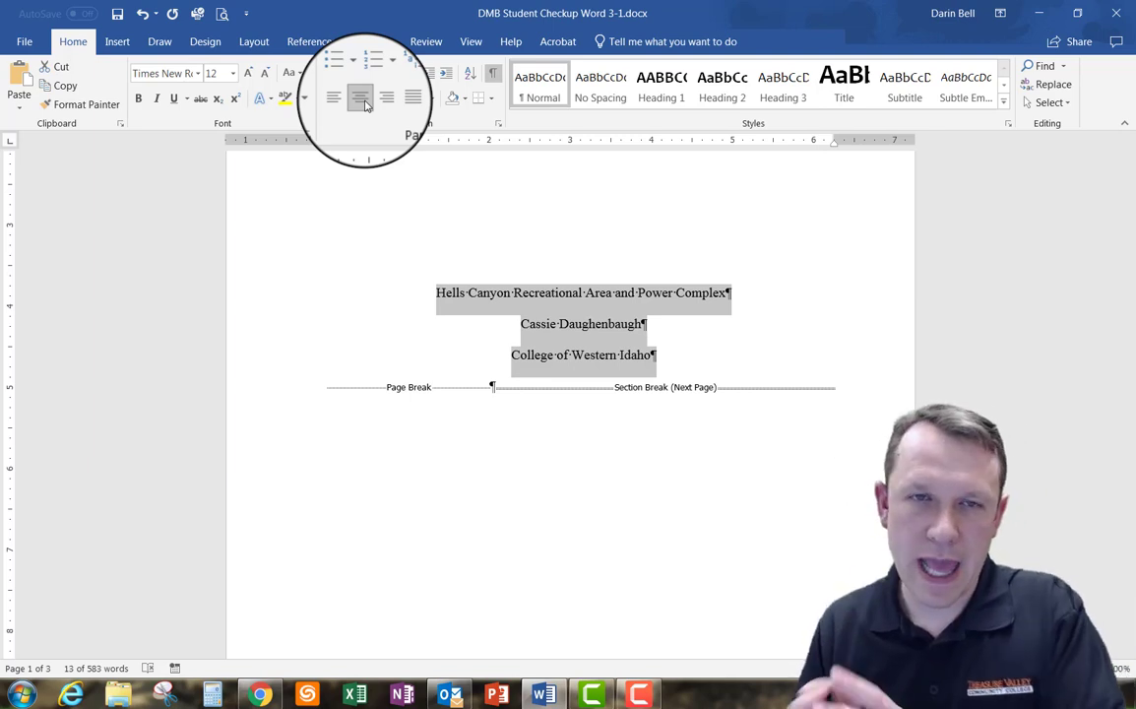
pyautogui.click(474, 528)
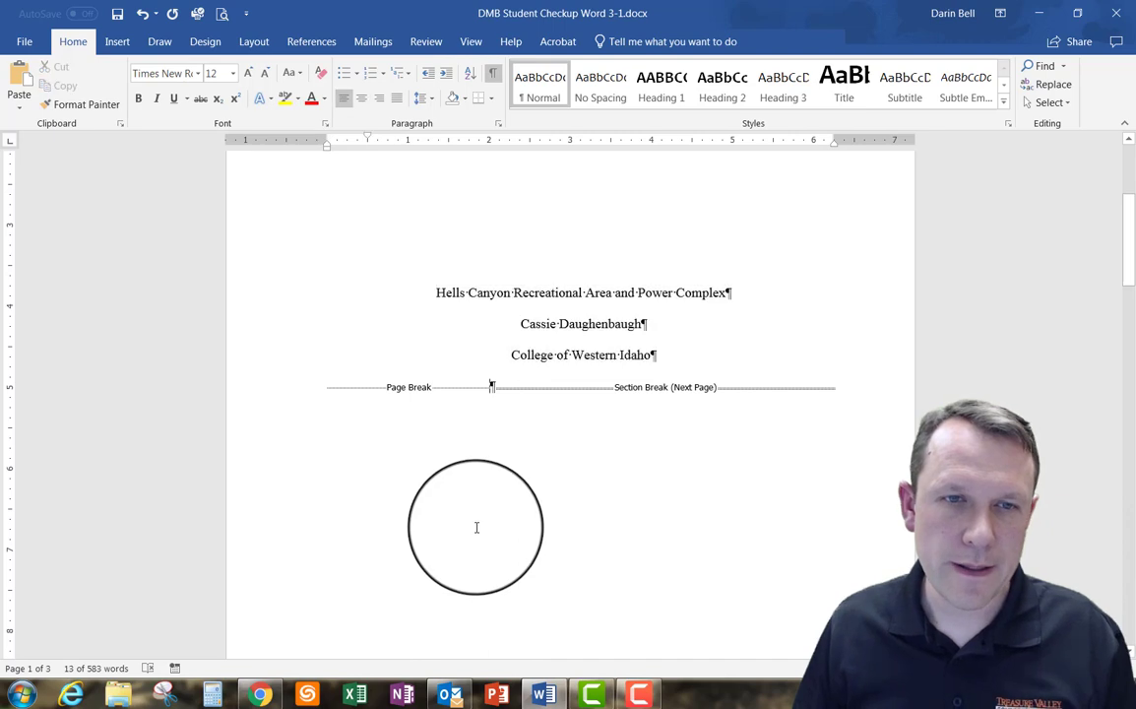
# Replace the title page's author line with the student's own name and the school line with Treasure Valley Community College.
pyautogui.scroll(-3, 450, 493)
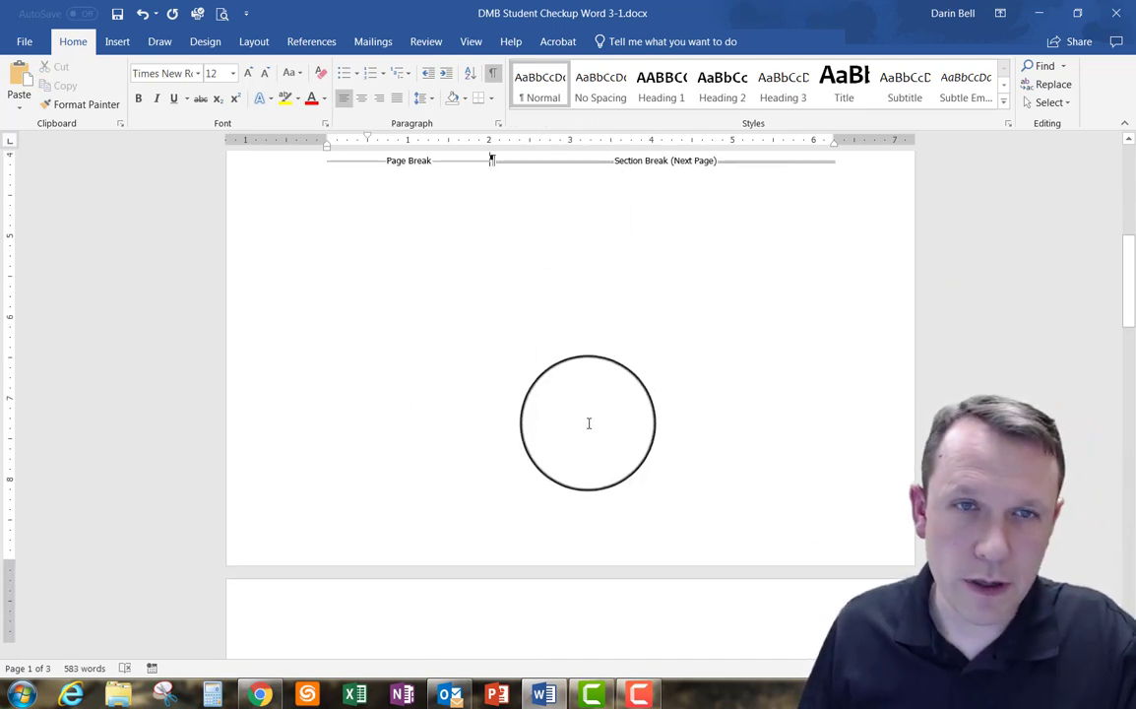
pyautogui.scroll(3, 589, 423)
pyautogui.click(645, 285)
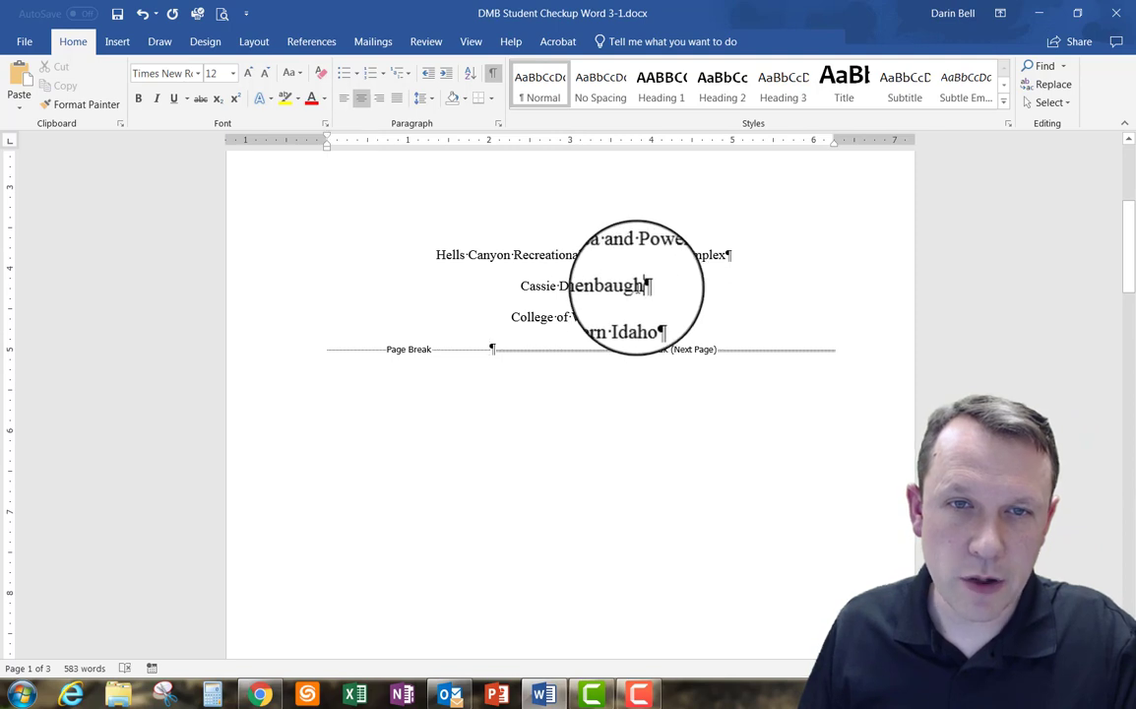
pyautogui.moveTo(645, 286); pyautogui.dragTo(520, 287)
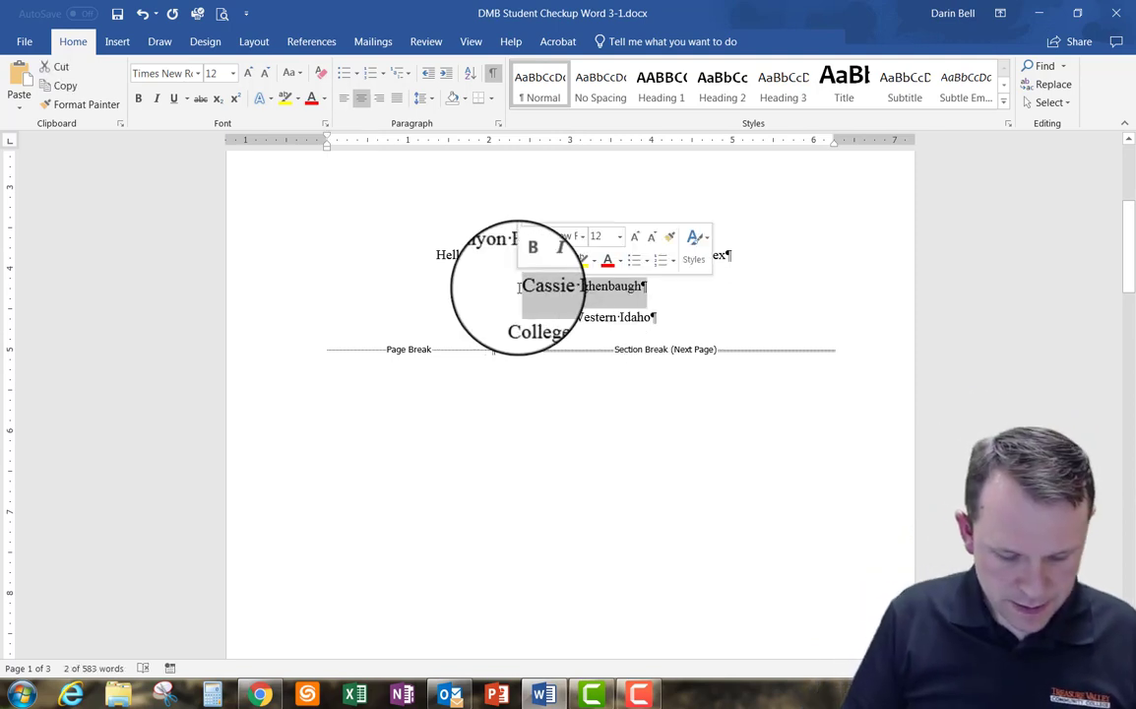
pyautogui.press('Delete')
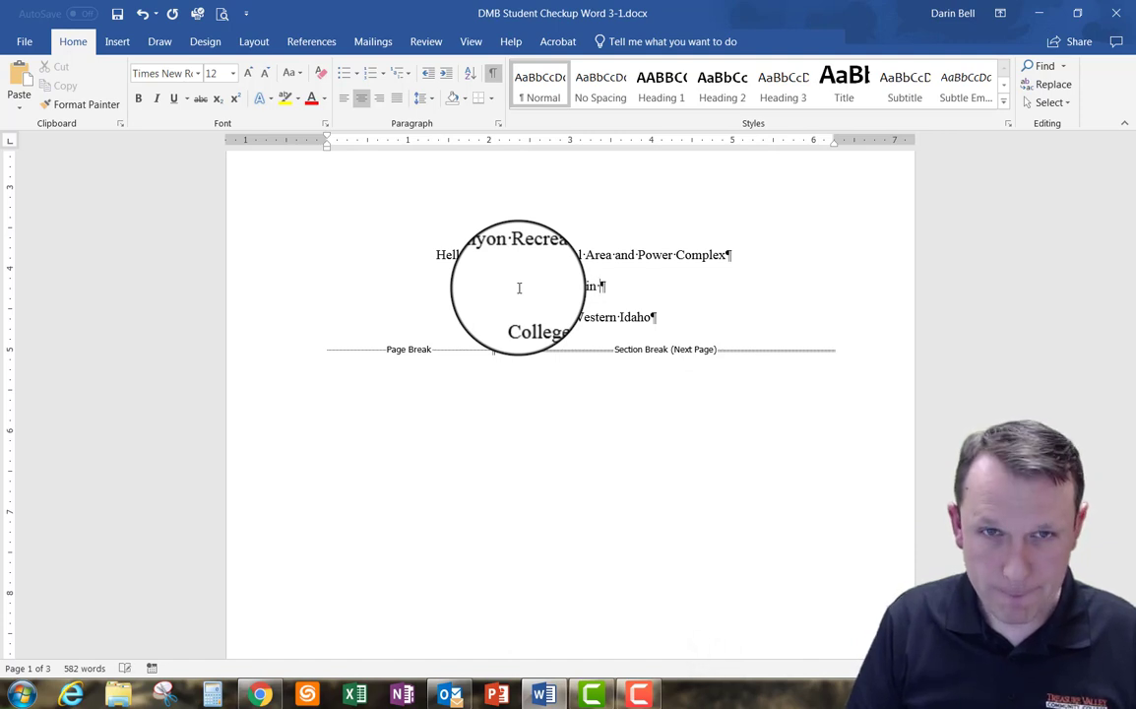
pyautogui.write('Darin Bell')
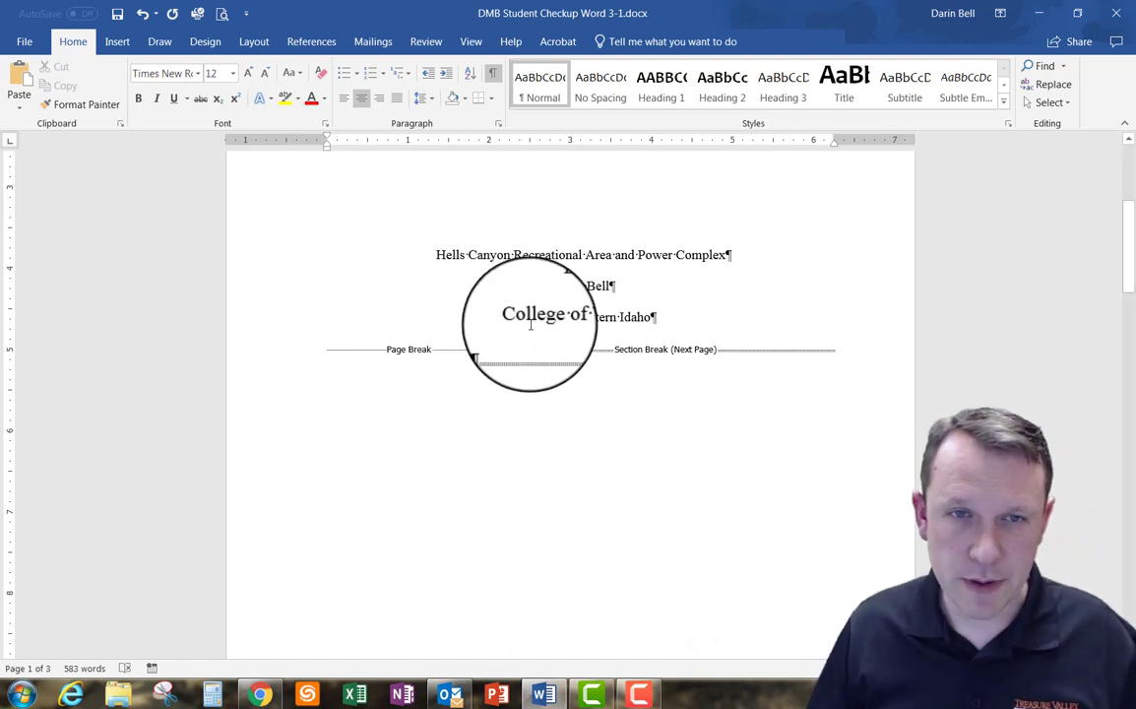
pyautogui.moveTo(509, 317); pyautogui.dragTo(650, 309)
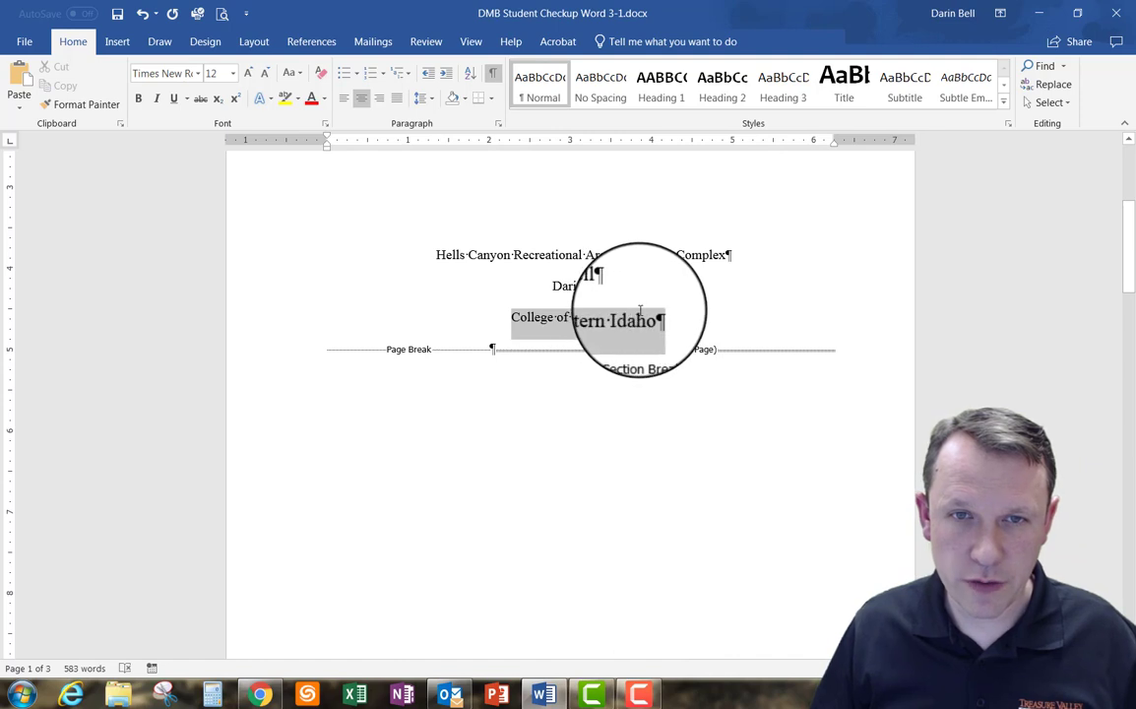
pyautogui.press('Delete')
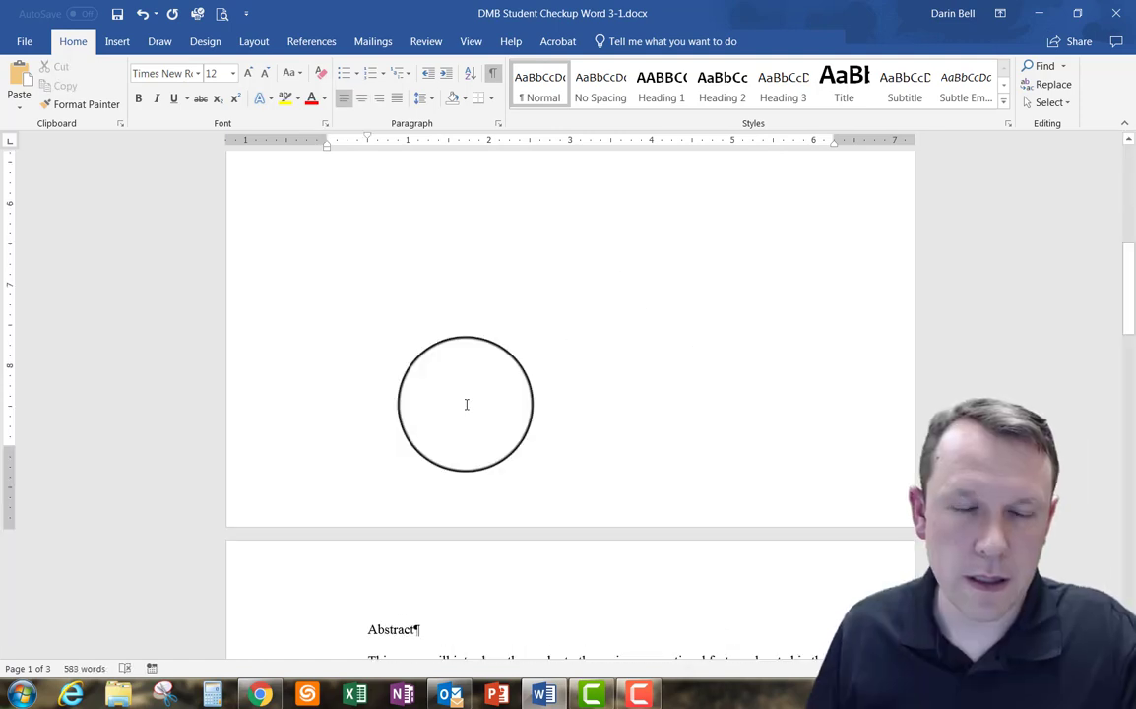
# Enter HELLS CANYON RECREATION AREA AND as the running head in the title page's header, followed by a tab.
pyautogui.scroll(10, 467, 405)
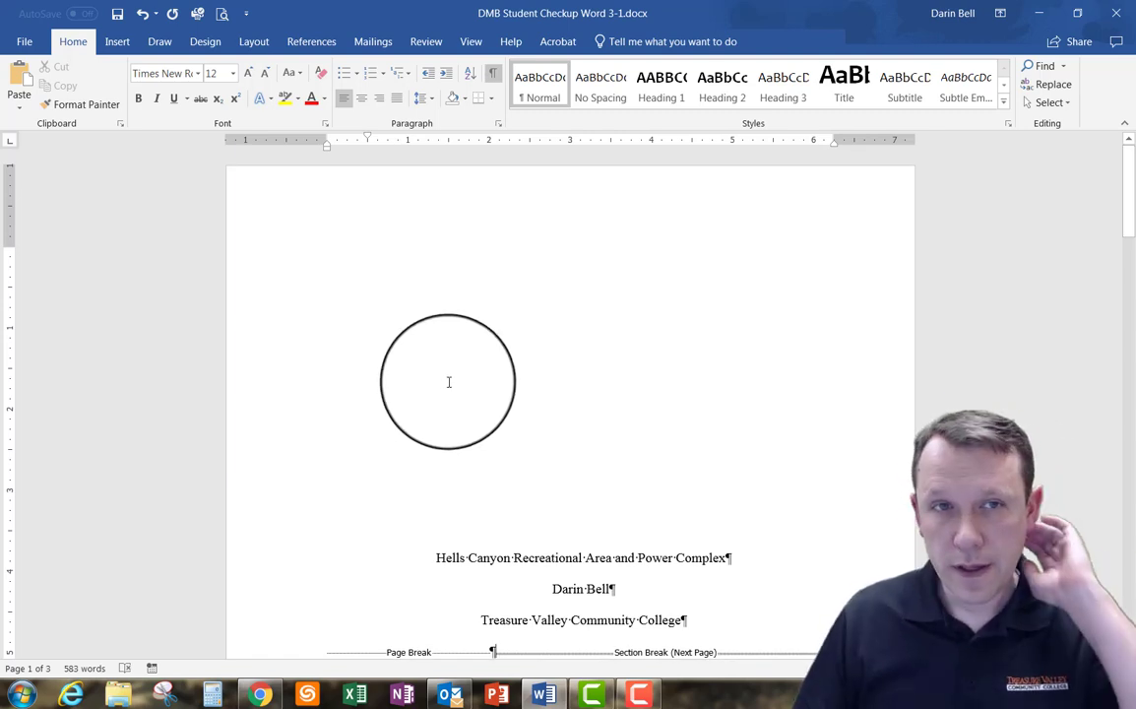
pyautogui.doubleClick(385, 199)
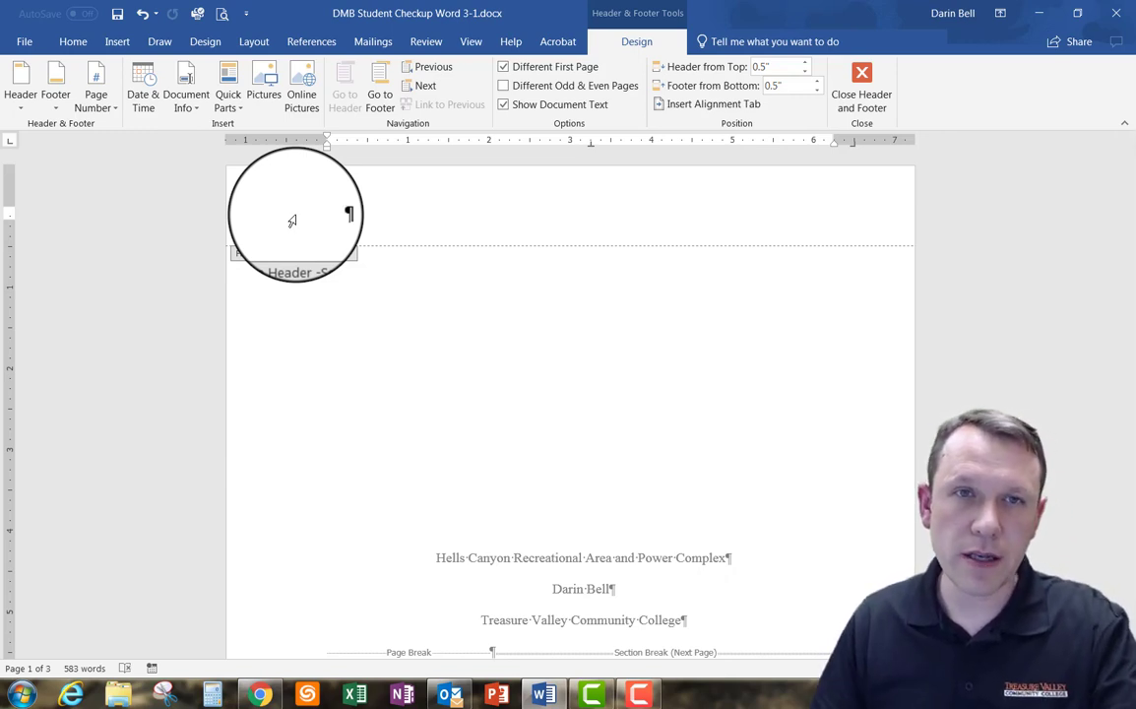
pyautogui.click(879, 80)
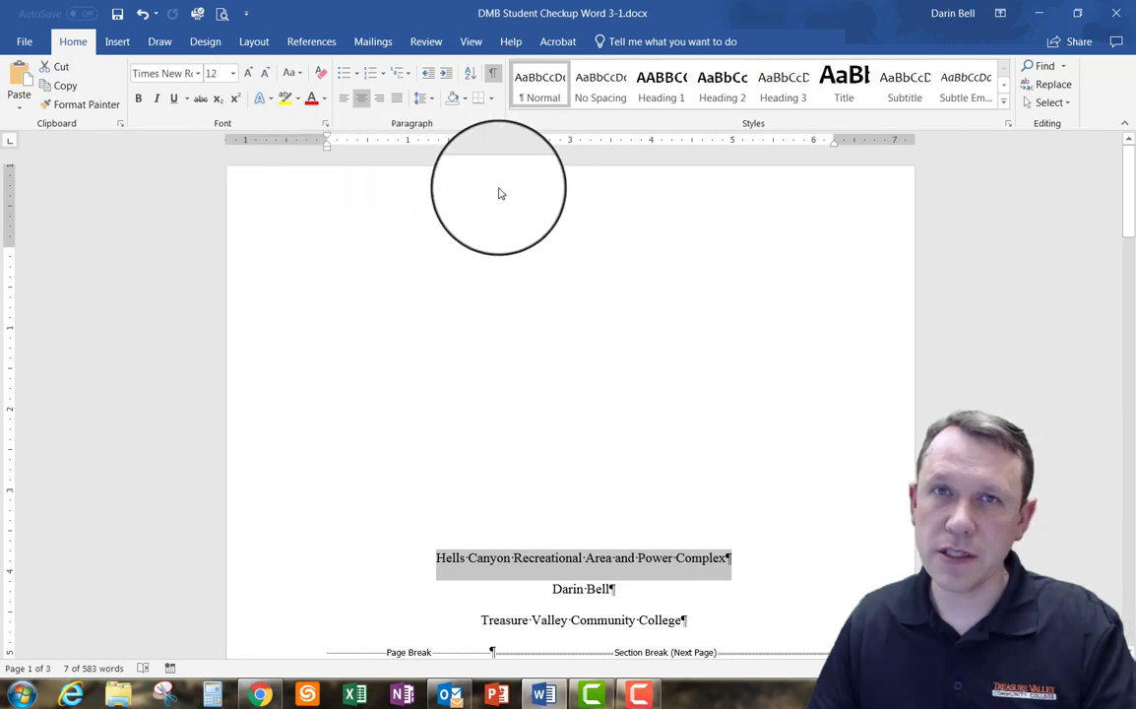
pyautogui.doubleClick(316, 190)
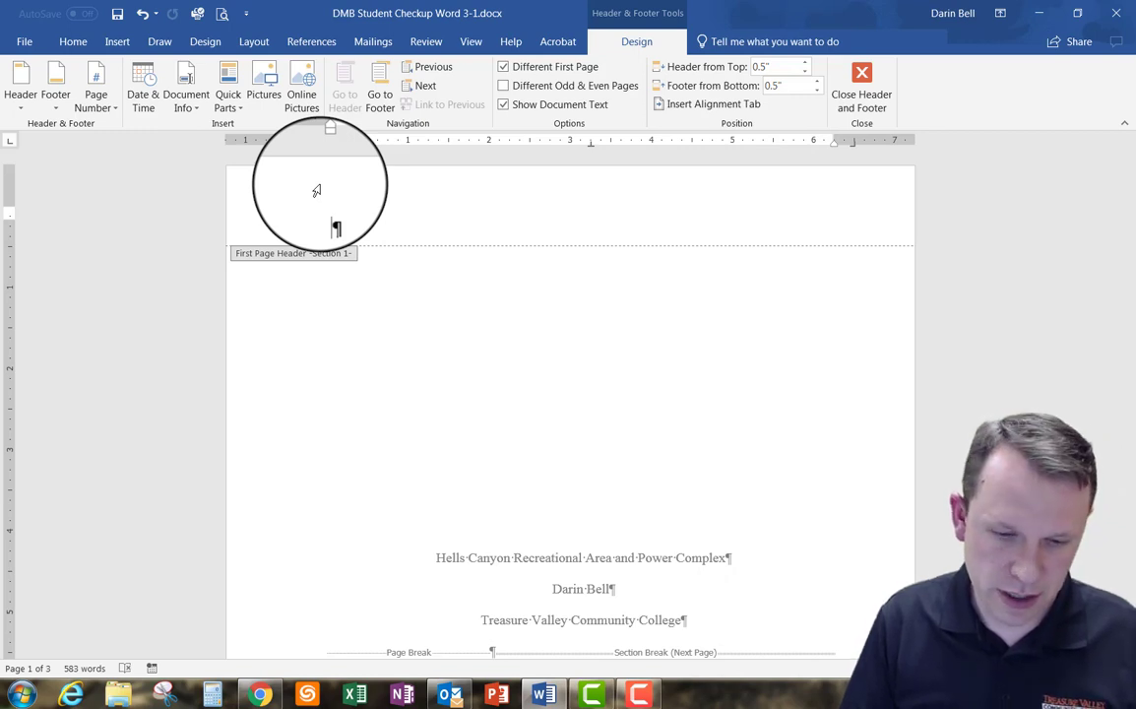
pyautogui.write('HELLS CANYON RECREATION AREA')
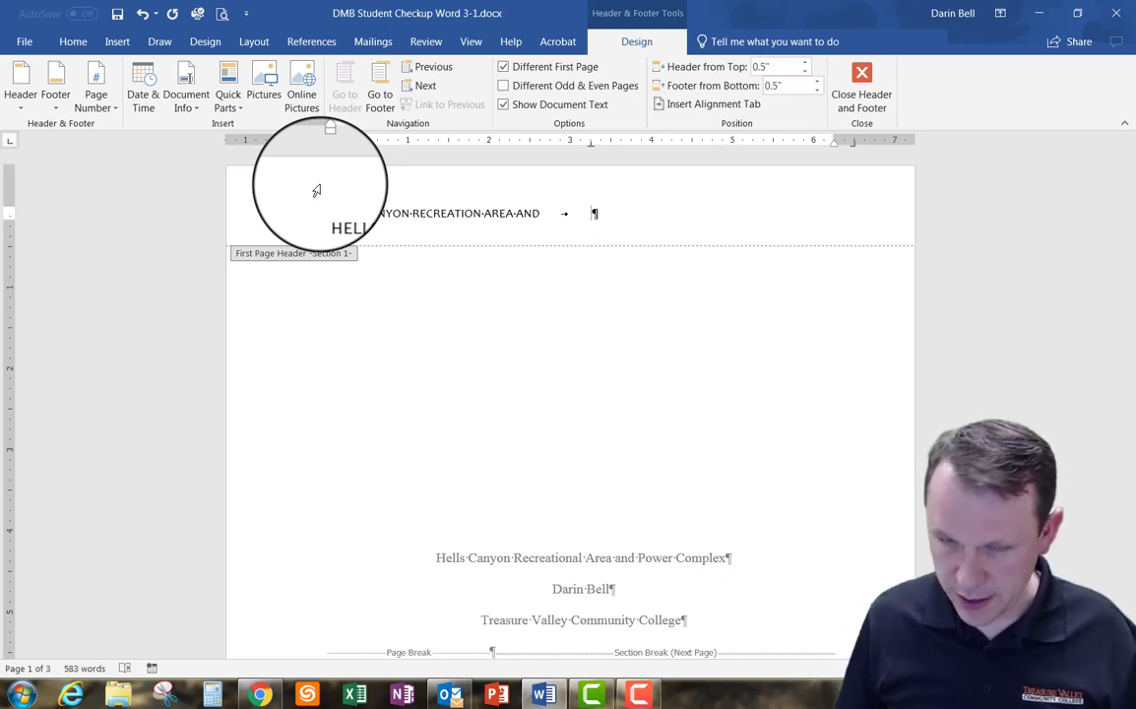
# Insert a Plain Number page number at the current position after the running head text in the title page header.
pyautogui.click(111, 111)
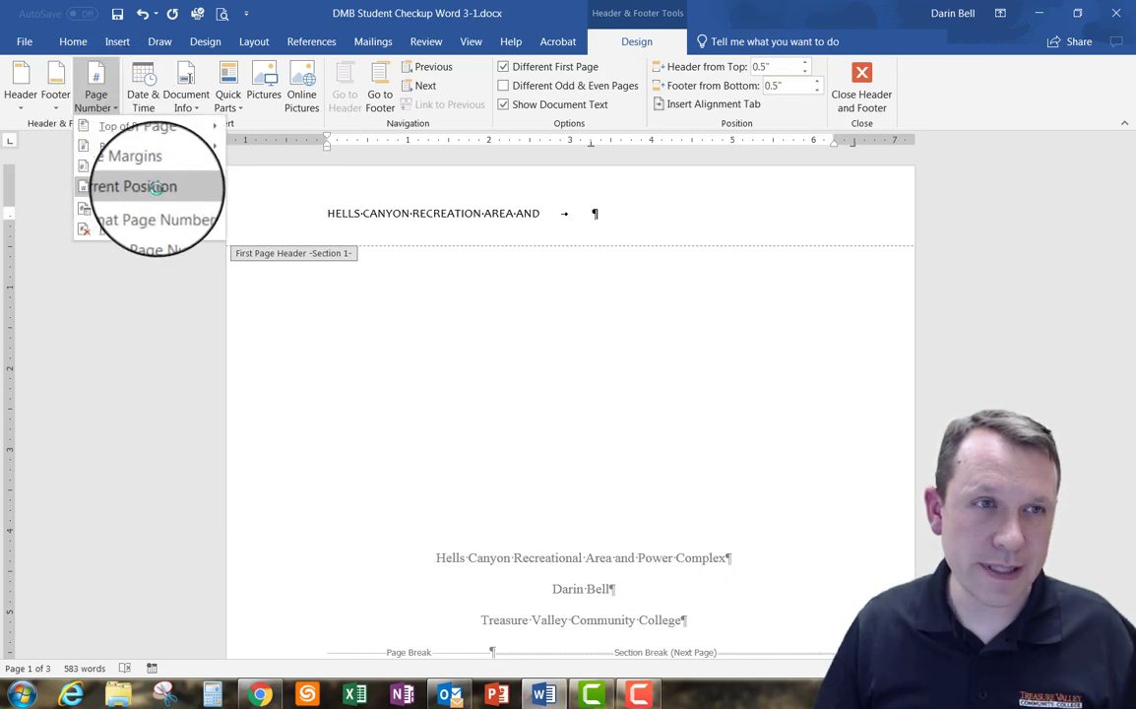
pyautogui.moveTo(156, 187)
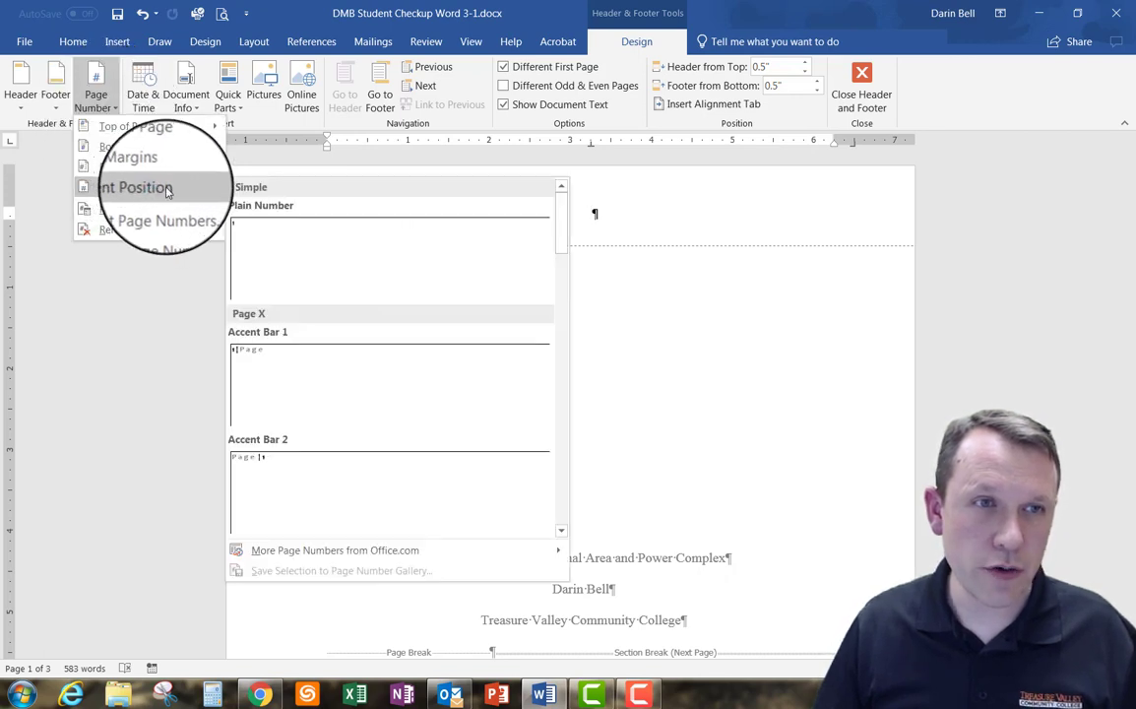
pyautogui.click(335, 266)
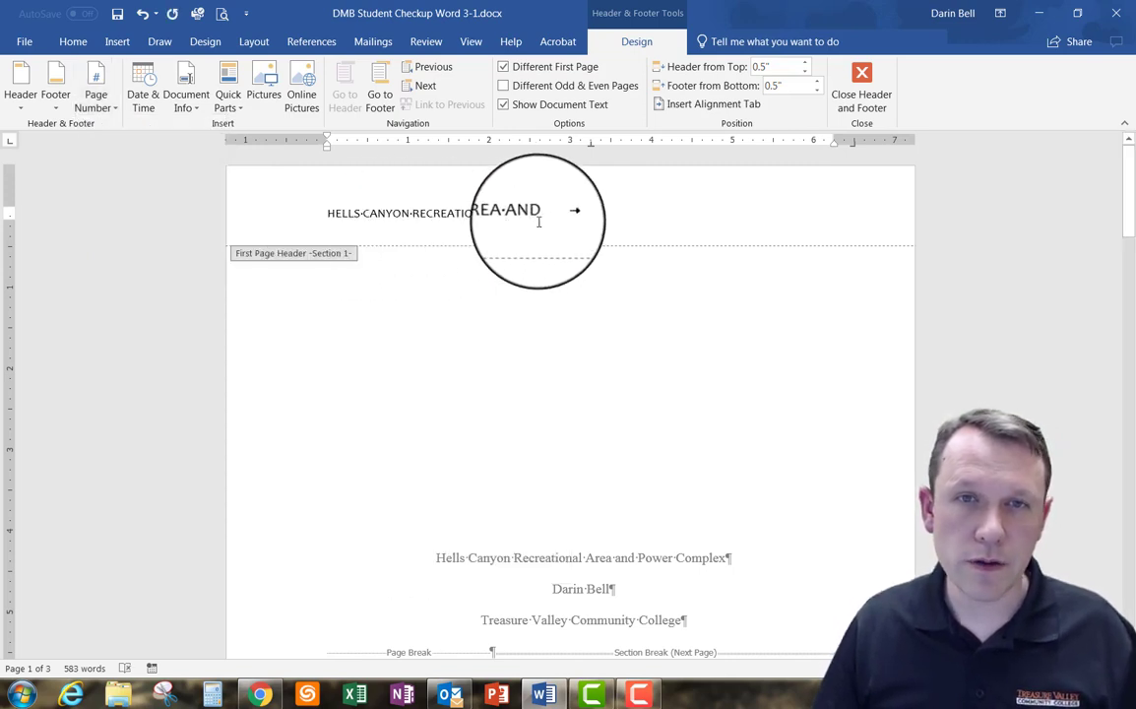
# Set section 1's page numbering to start at 1 and tab the header's page number over to the right margin.
pyautogui.doubleClick(592, 214)
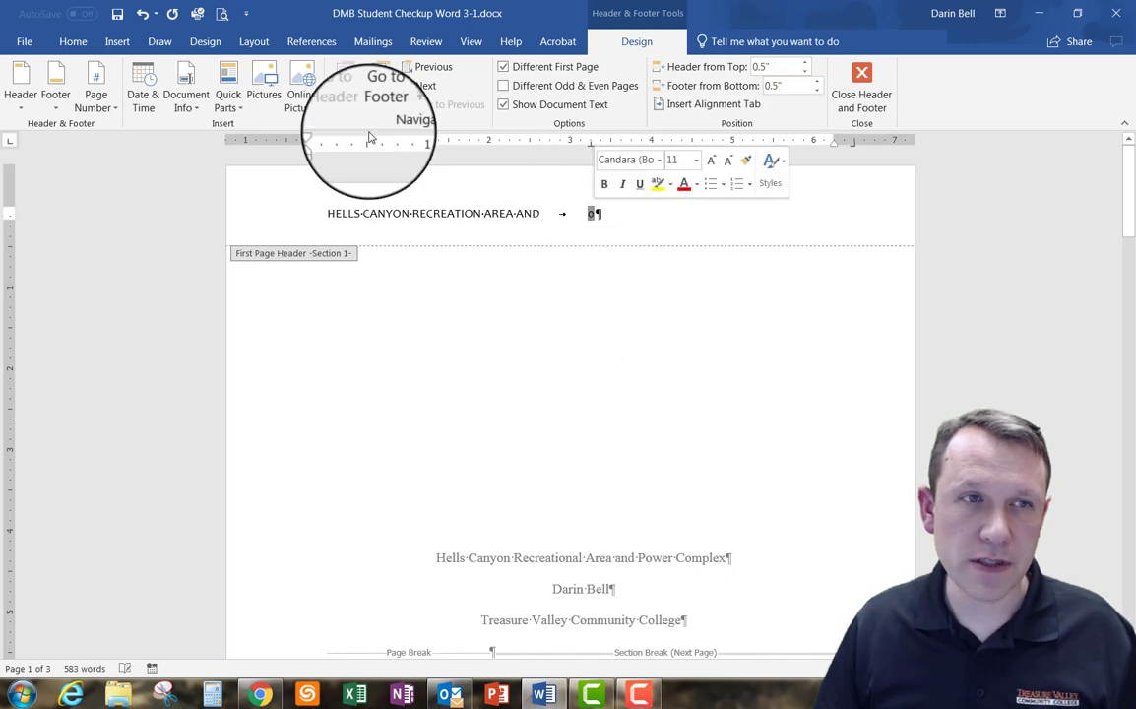
pyautogui.click(98, 99)
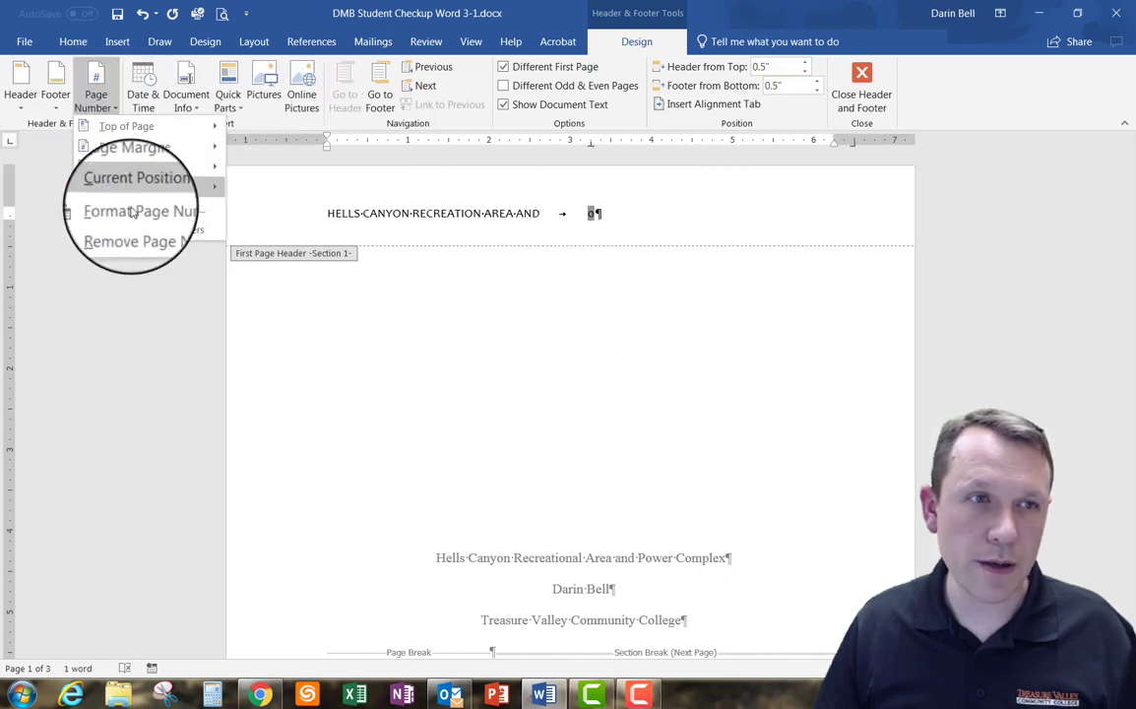
pyautogui.click(190, 211)
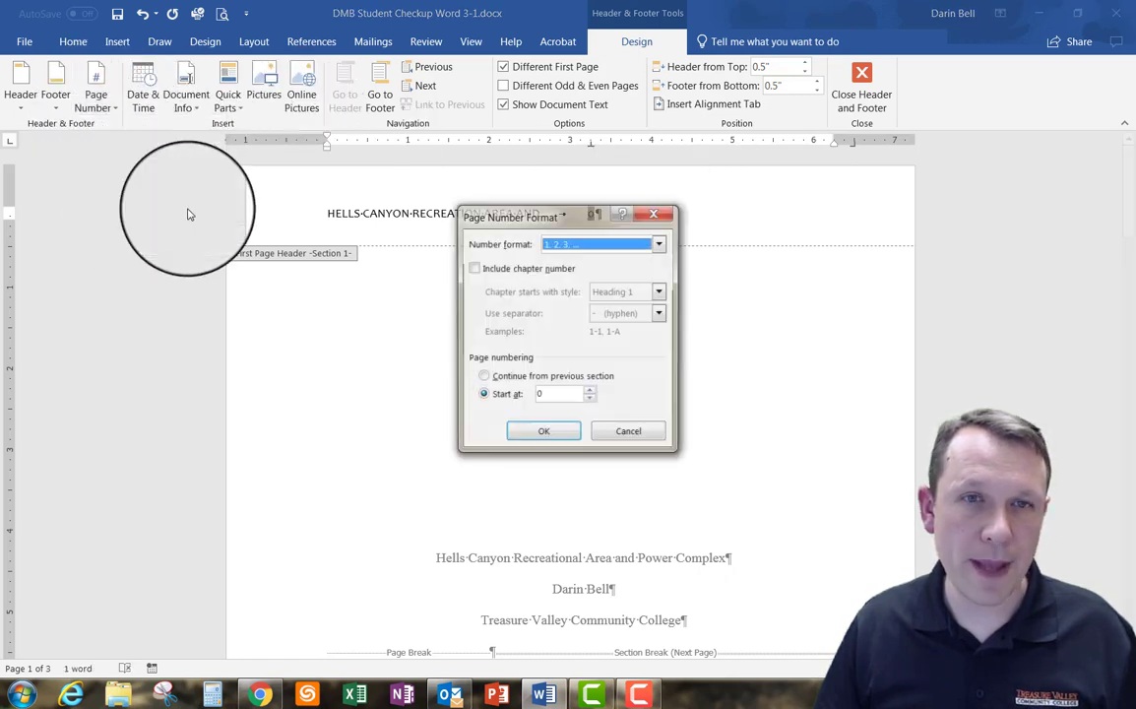
pyautogui.click(589, 391)
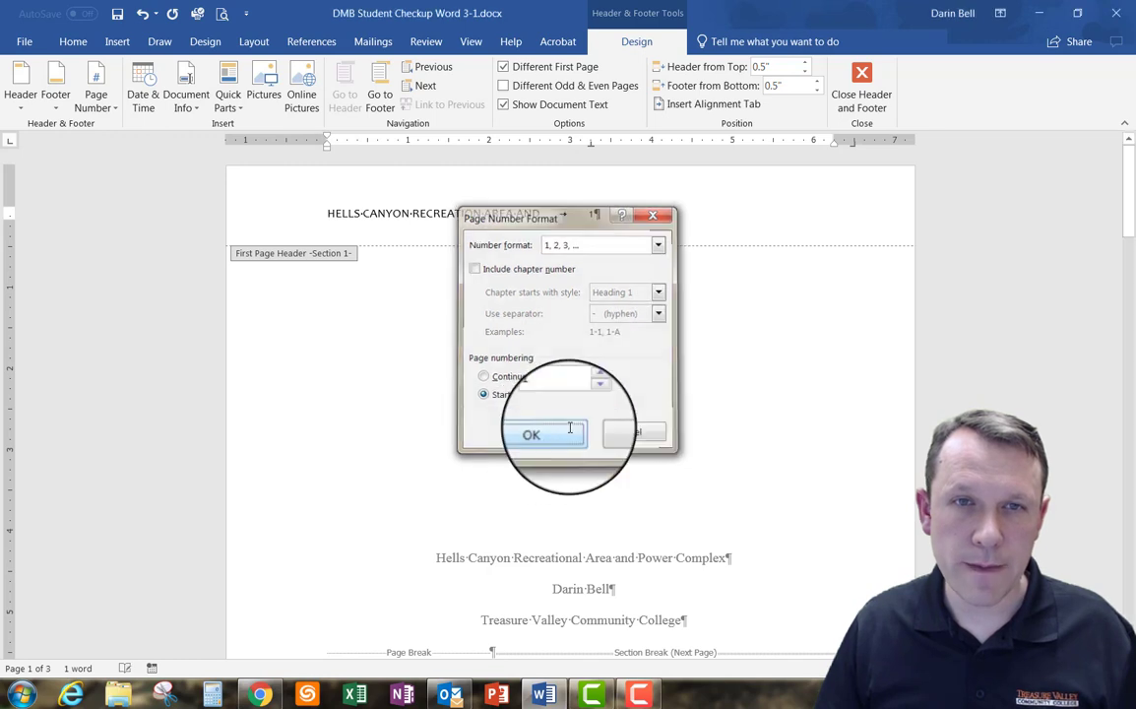
pyautogui.click(538, 434)
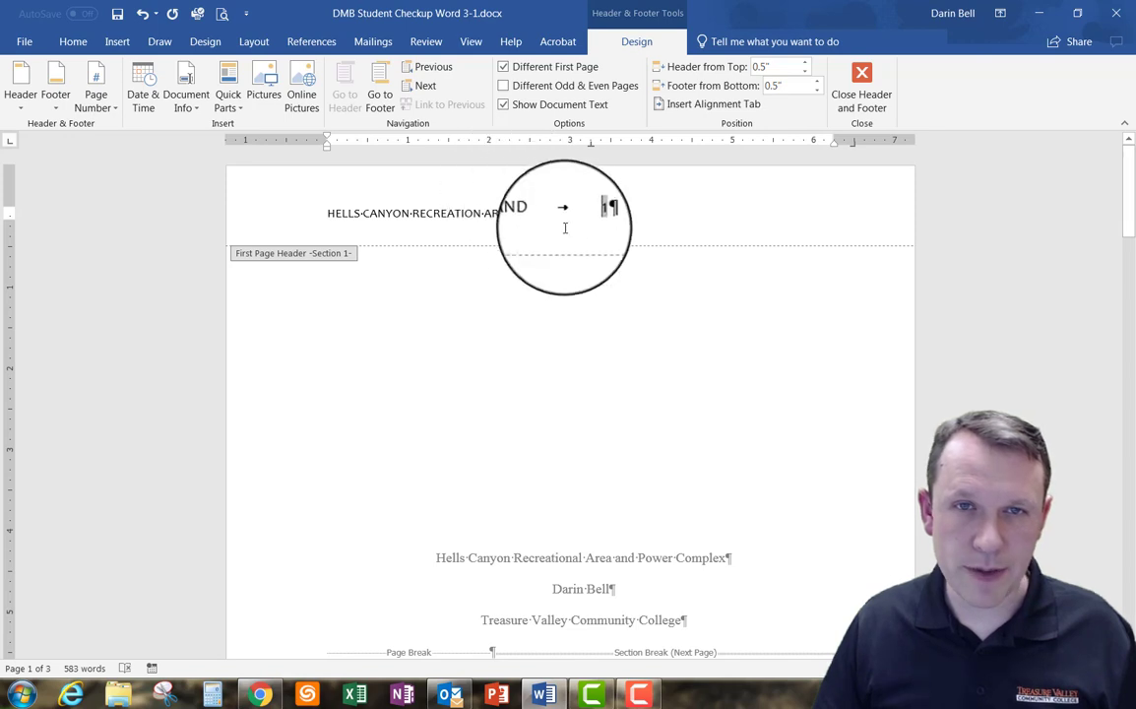
pyautogui.press('Tab')
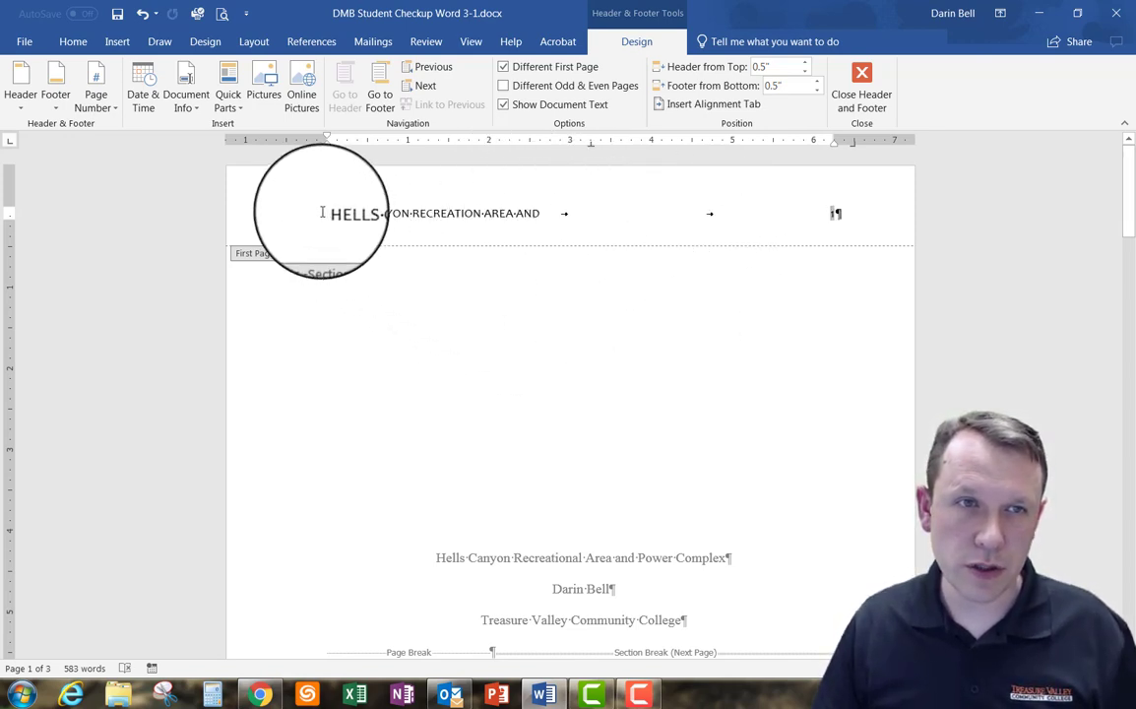
# Leave the header and insert a page break at the end of the Abstract paragraph on page 2.
pyautogui.scroll(-4, 398, 367)
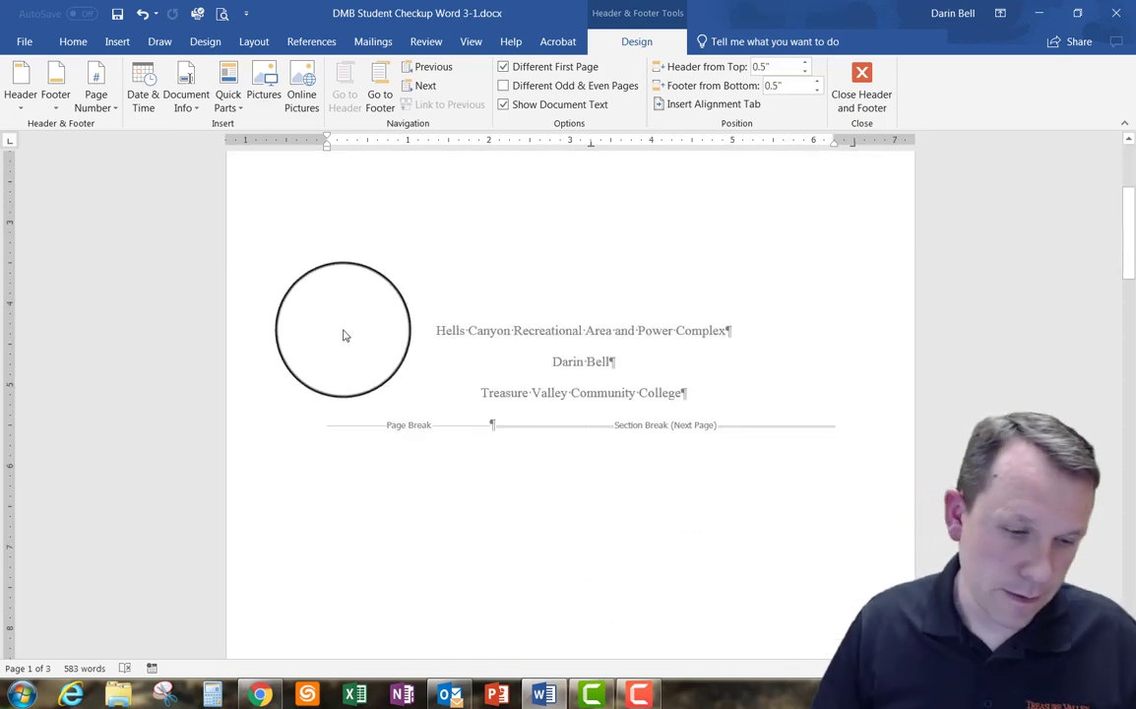
pyautogui.scroll(-3, 343, 336)
pyautogui.scroll(-7, 344, 336)
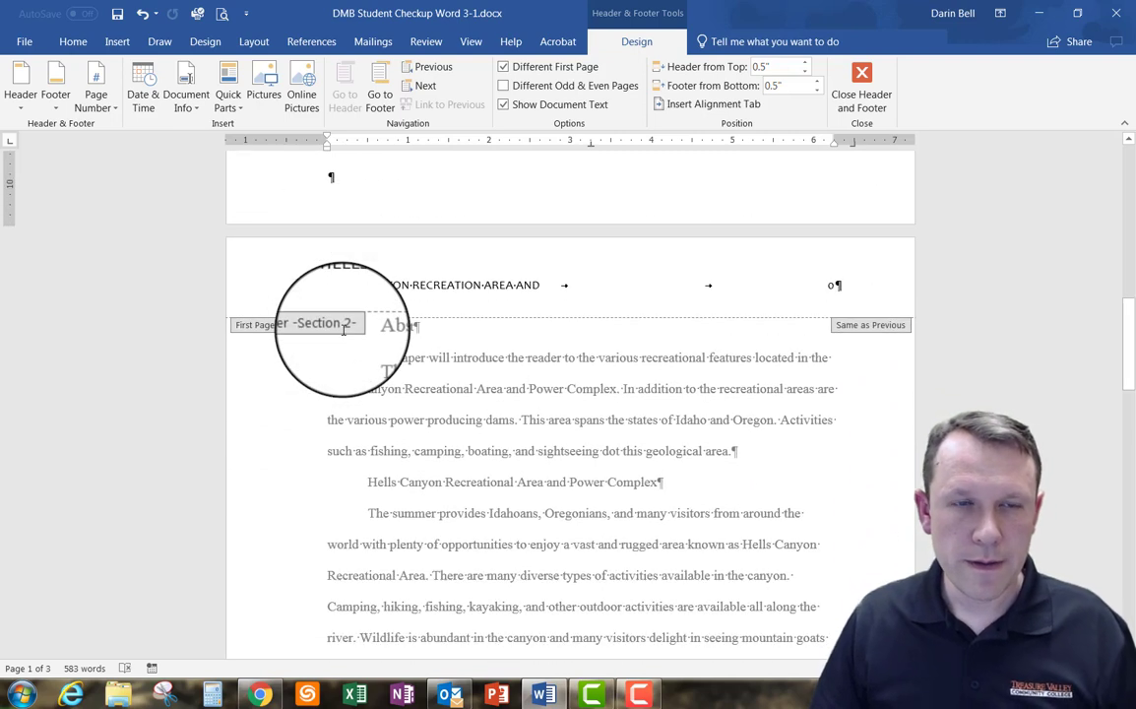
pyautogui.click(356, 335)
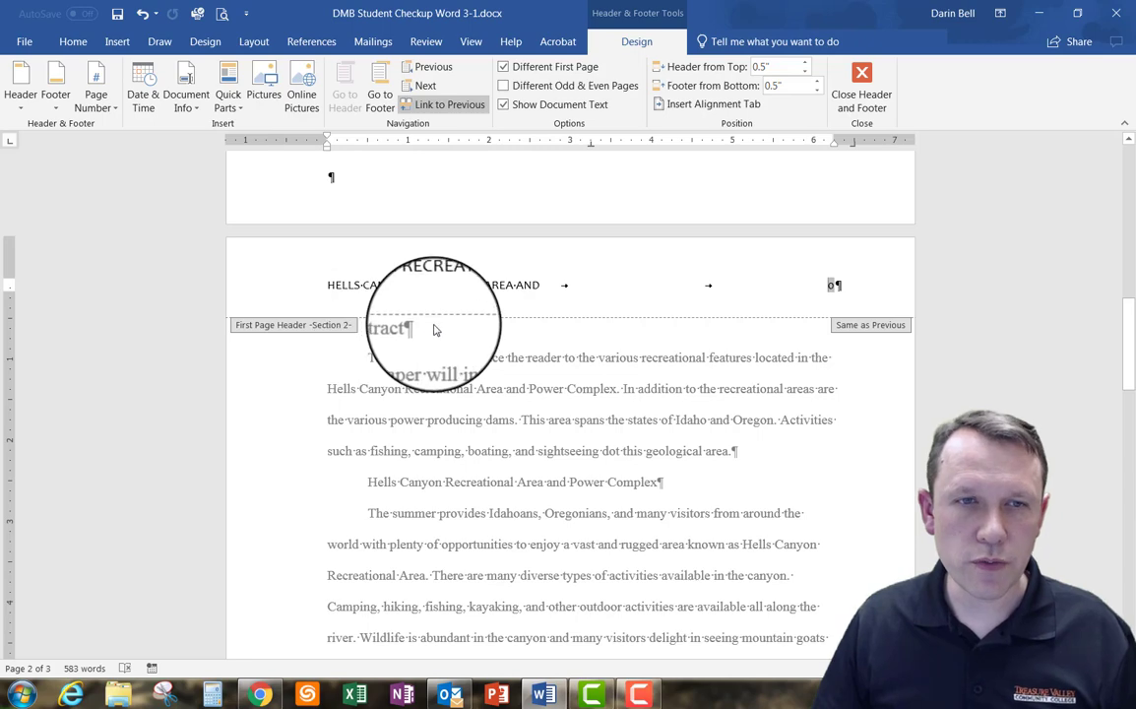
pyautogui.doubleClick(387, 328)
pyautogui.moveTo(389, 325); pyautogui.dragTo(329, 328)
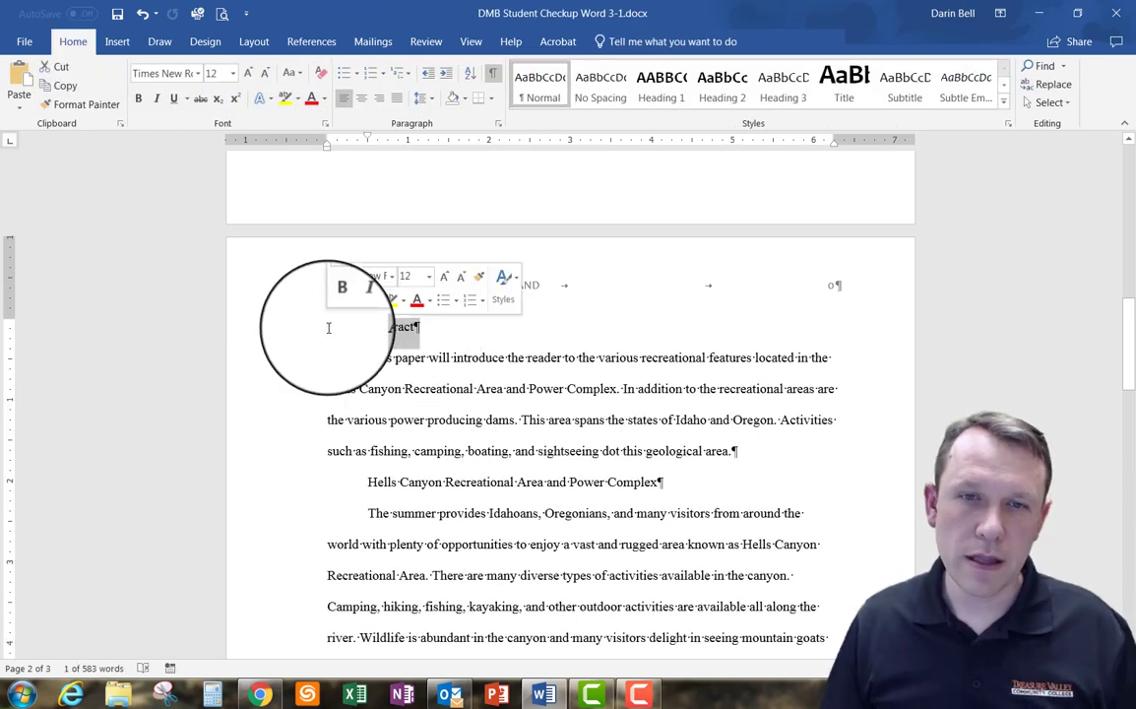
pyautogui.moveTo(737, 453); pyautogui.dragTo(358, 317)
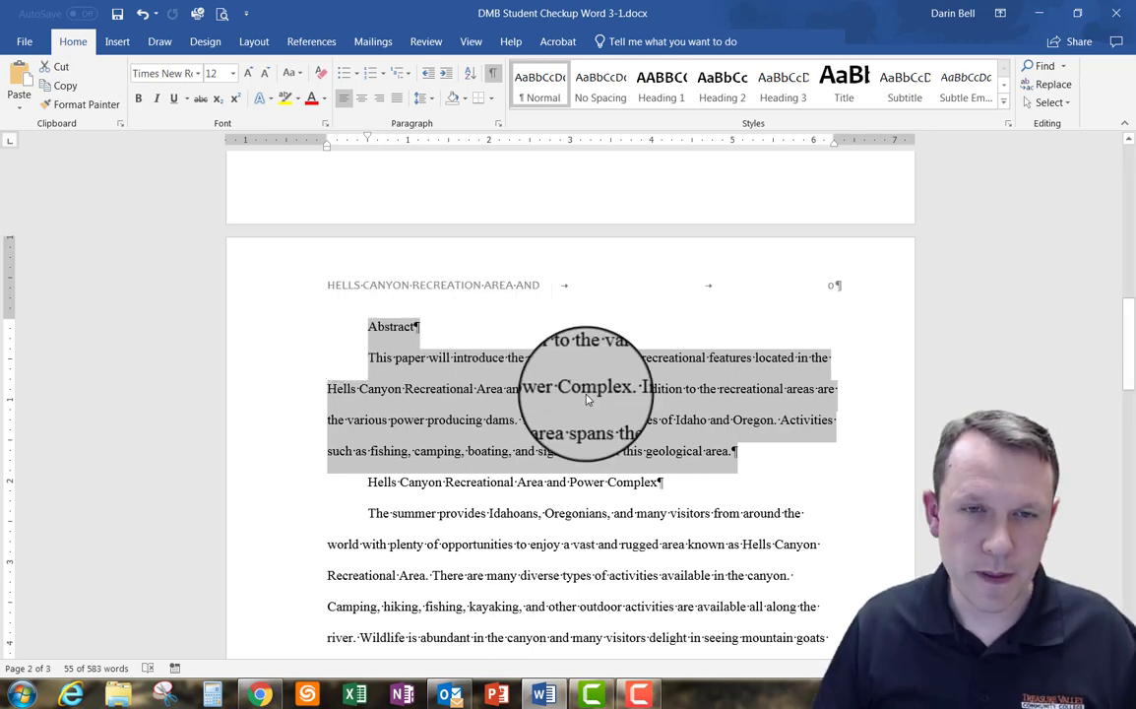
pyautogui.click(749, 455)
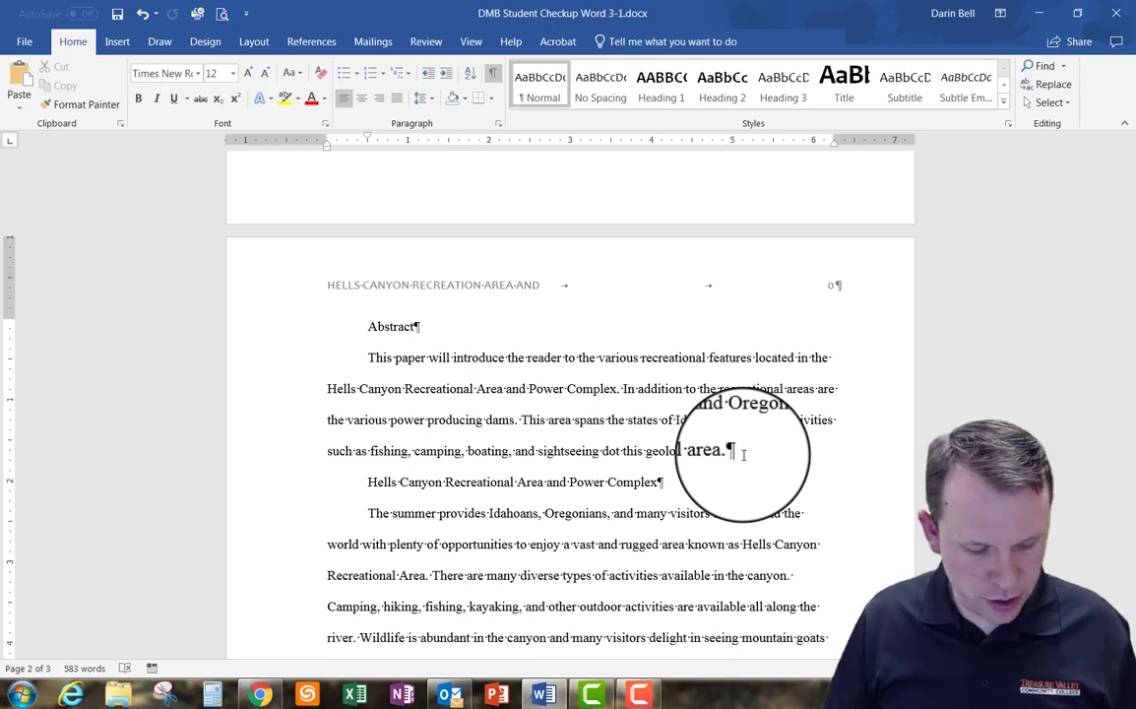
pyautogui.hotkey('ctrl', 'Return')
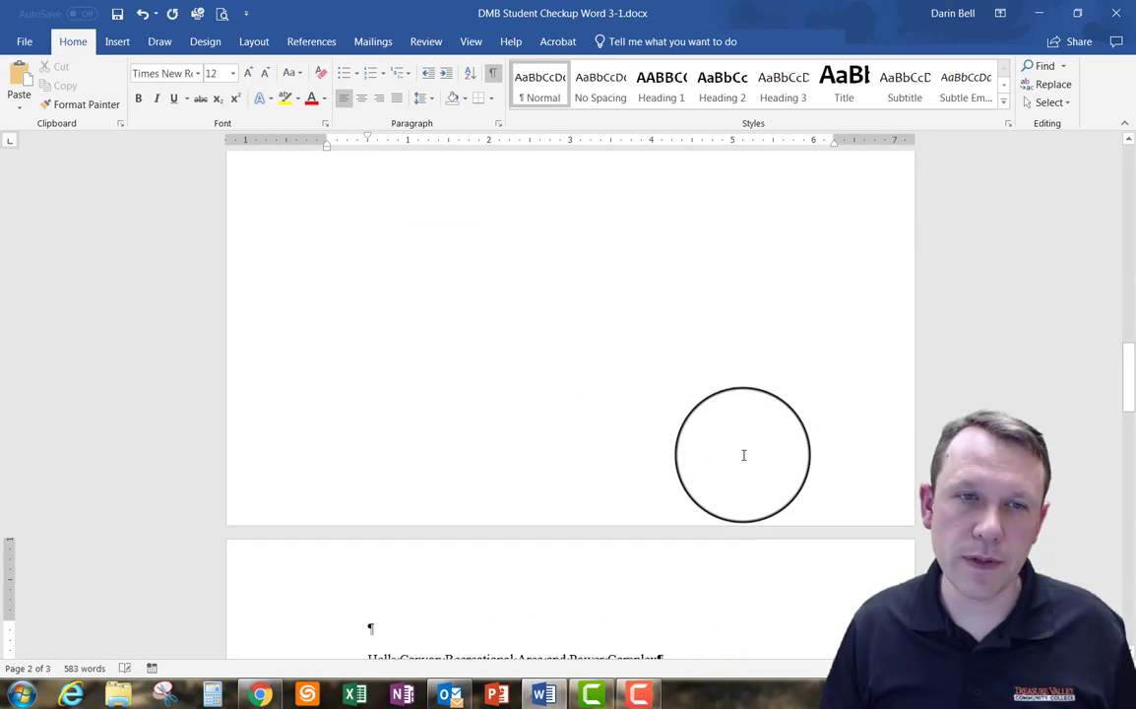
# Remove the first-line indent from the Abstract heading and center it horizontally.
pyautogui.scroll(6, 744, 455)
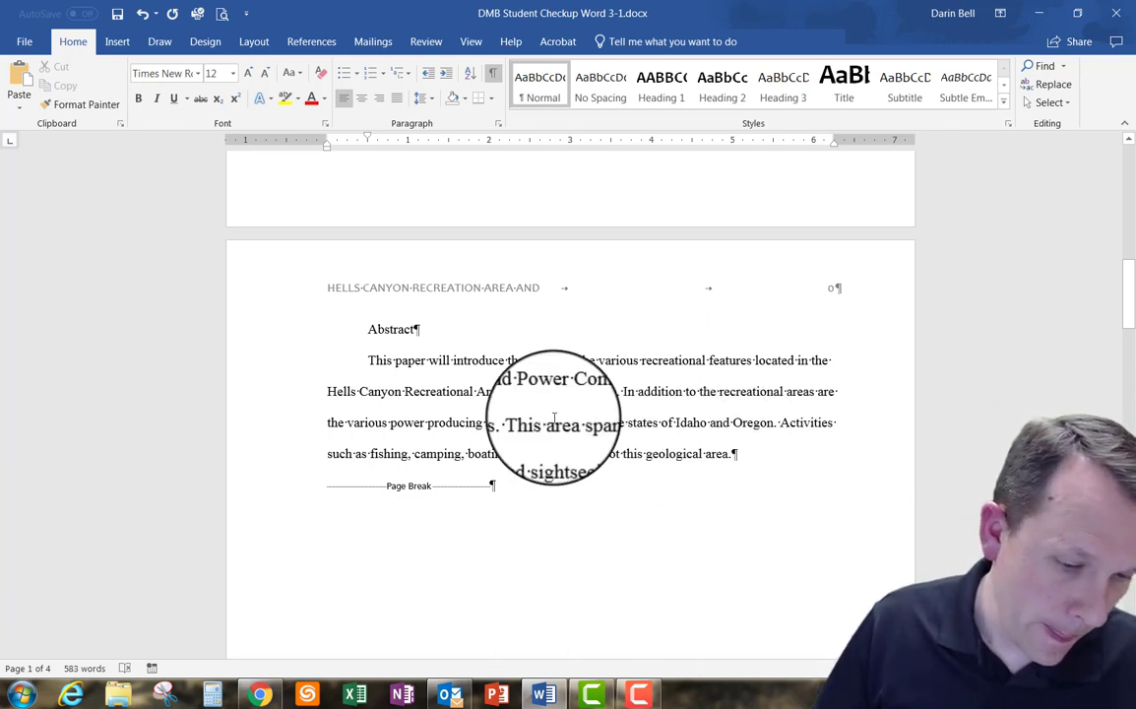
pyautogui.click(367, 330)
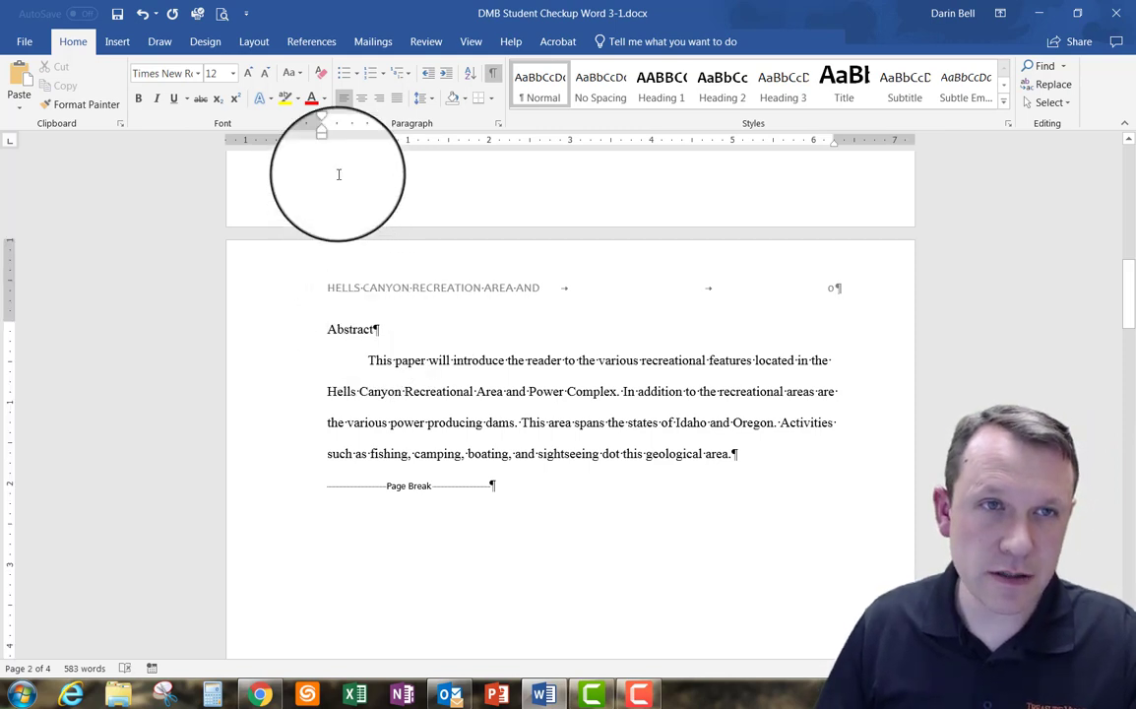
pyautogui.click(361, 99)
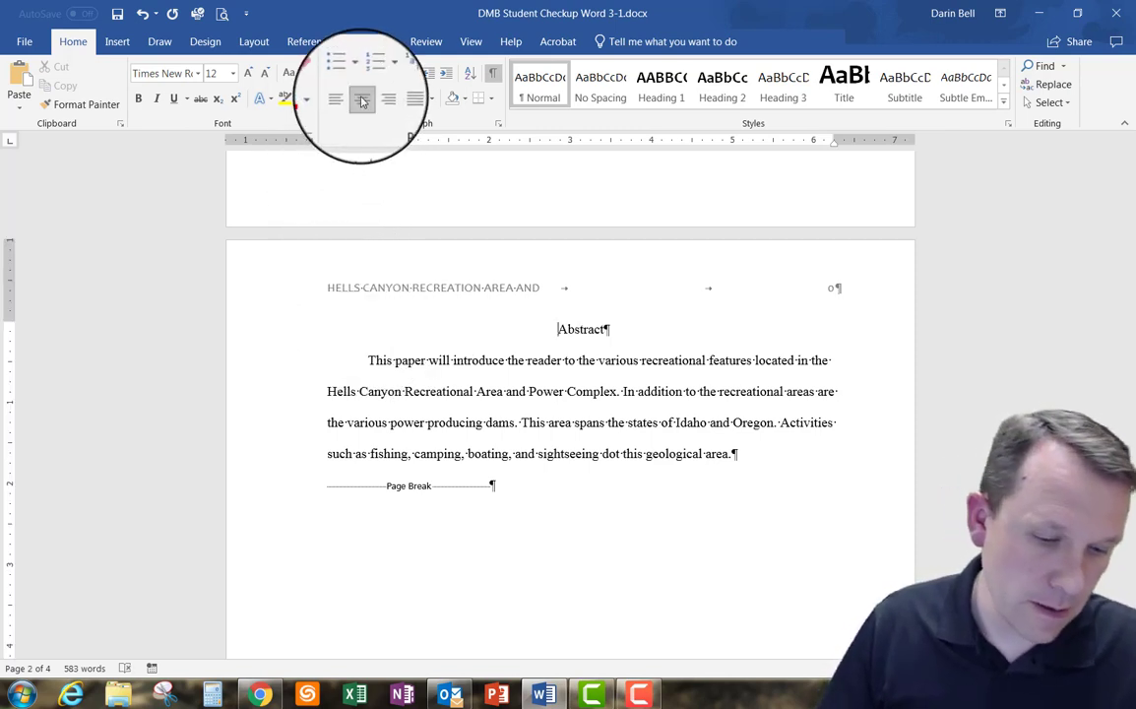
pyautogui.click(117, 41)
pyautogui.click(254, 41)
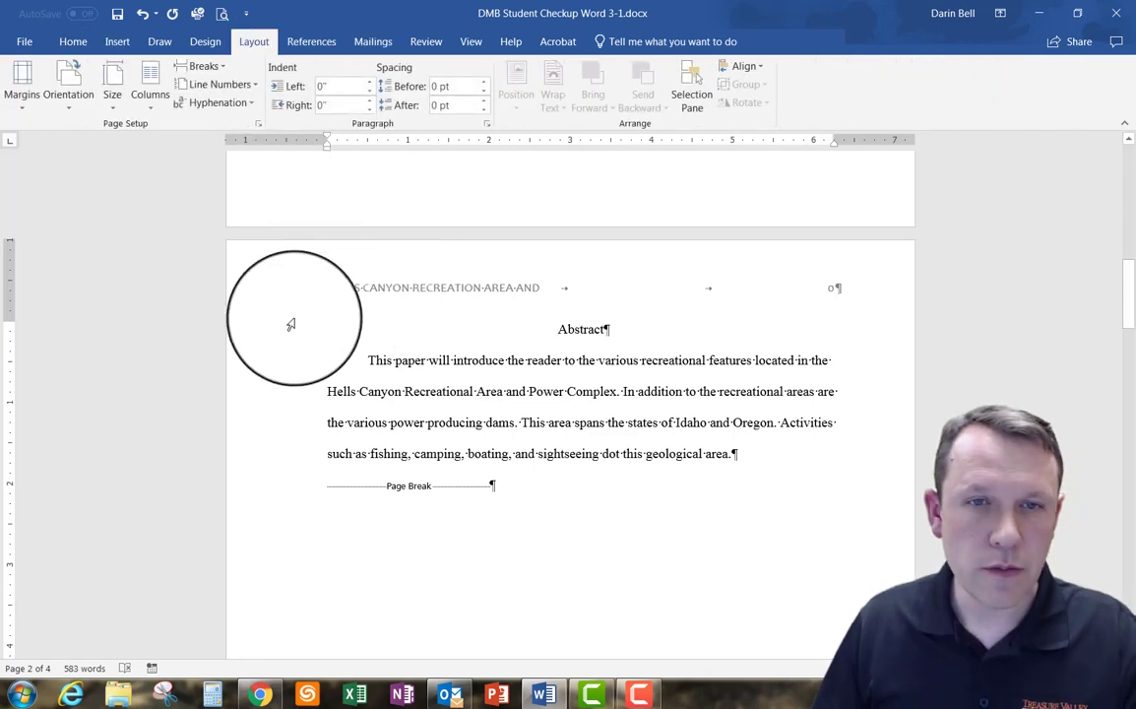
pyautogui.click(291, 324)
# Delete the empty paragraph above the Hells Canyon Recreational Area and Power Complex heading on page 3.
pyautogui.scroll(-5, 291, 322)
pyautogui.scroll(-4, 289, 320)
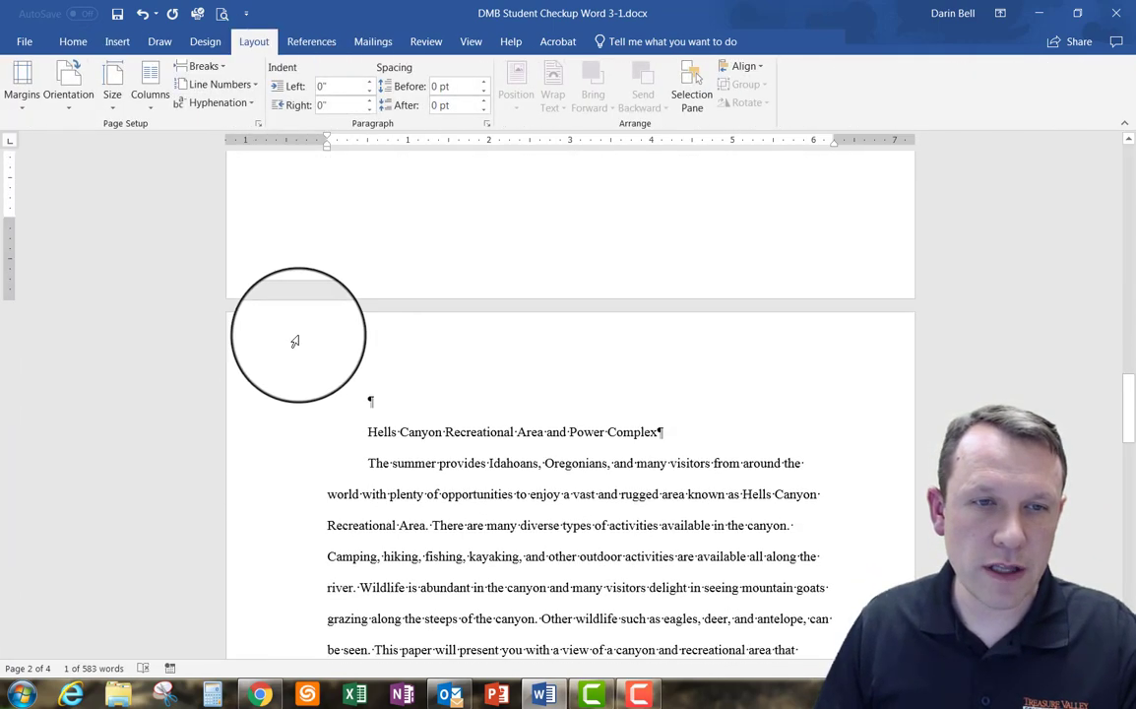
pyautogui.click(378, 397)
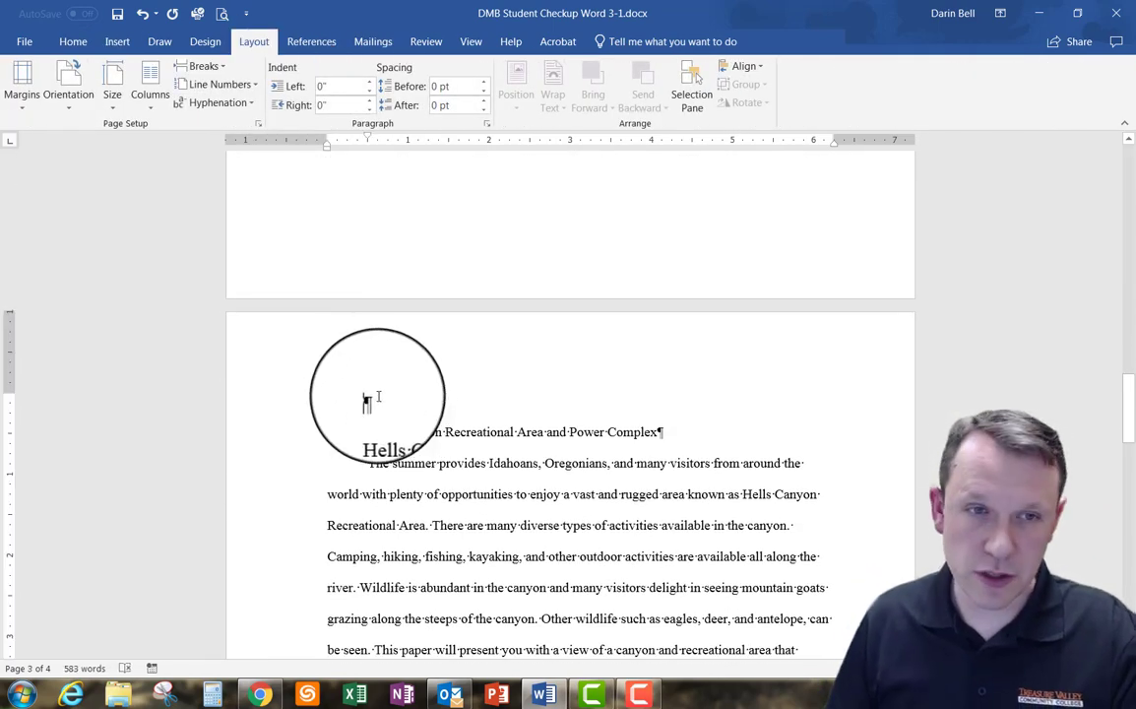
pyautogui.press('Delete')
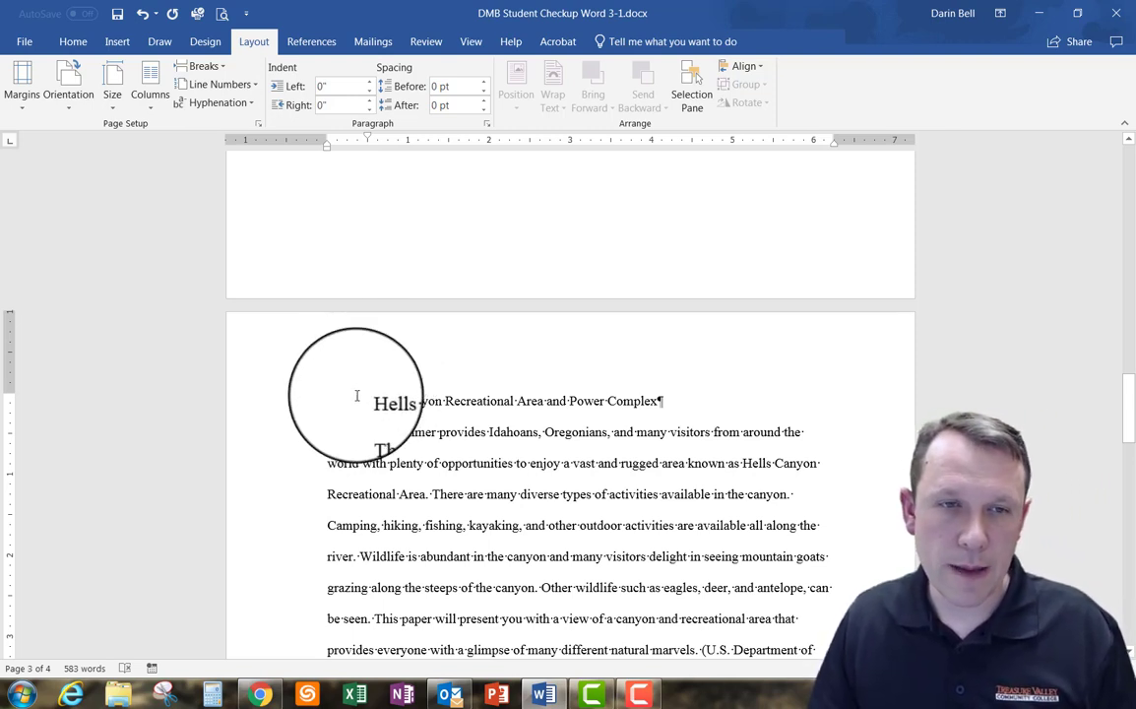
# Remove the first-line indent from the Hells Canyon Recreational Area and Power Complex heading on page 3 and center it.
pyautogui.moveTo(368, 401); pyautogui.dragTo(676, 399)
pyautogui.click(352, 395)
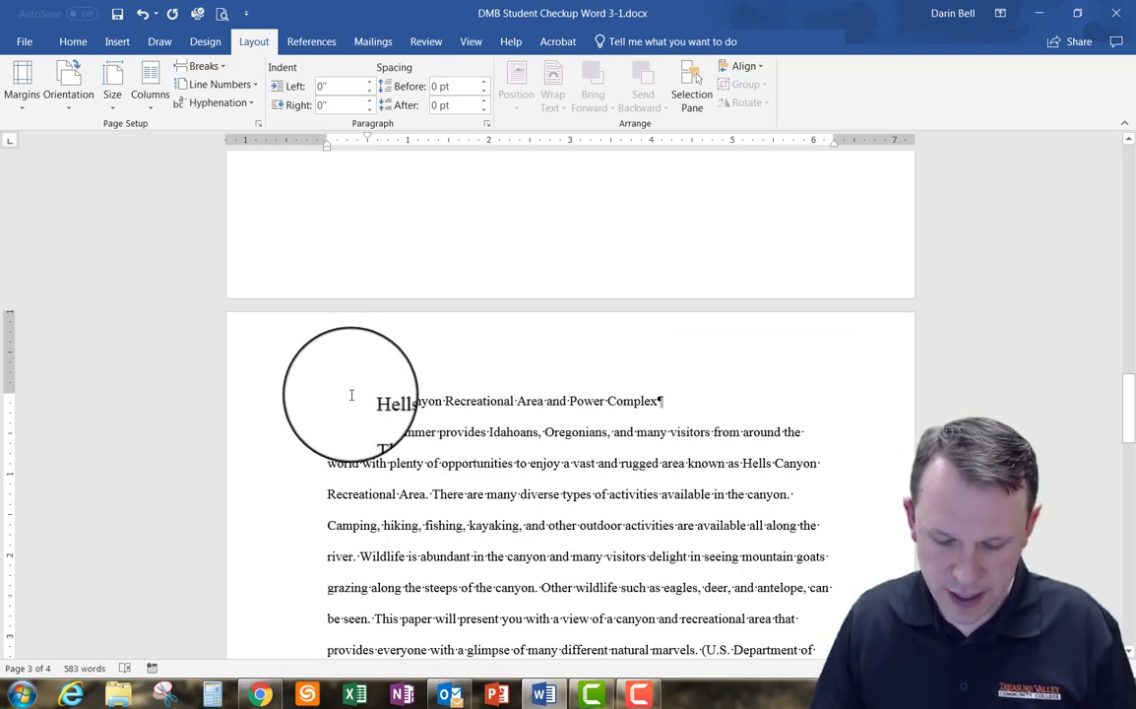
pyautogui.press('BackSpace')
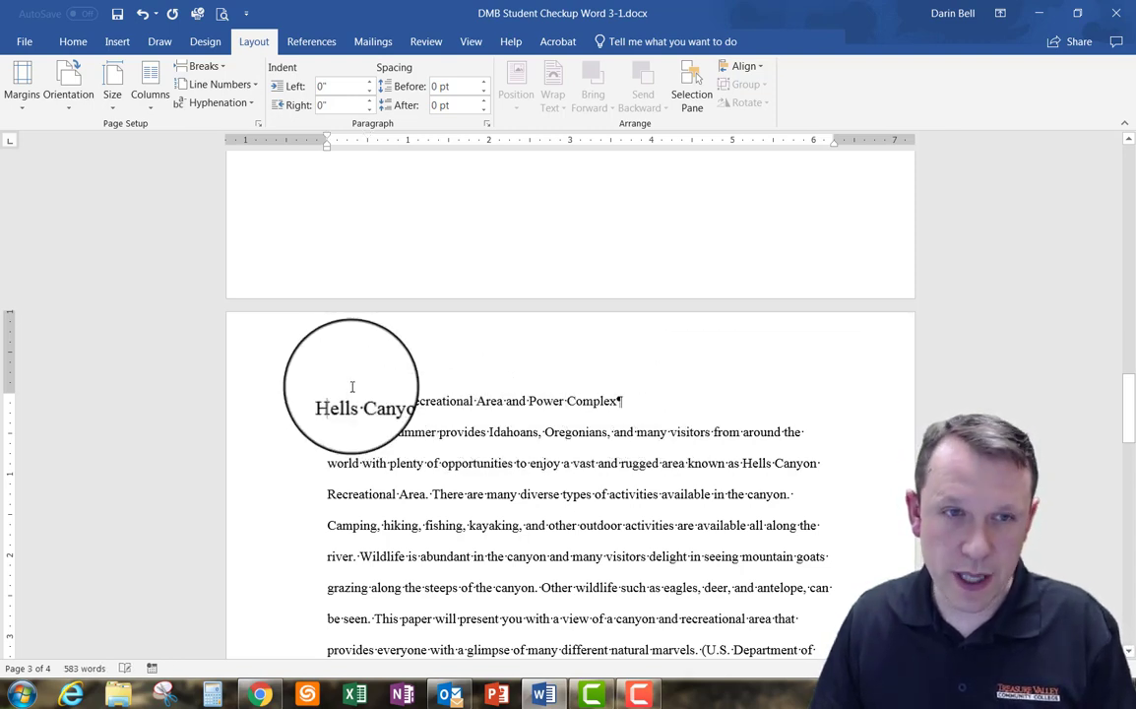
pyautogui.click(81, 44)
pyautogui.click(361, 98)
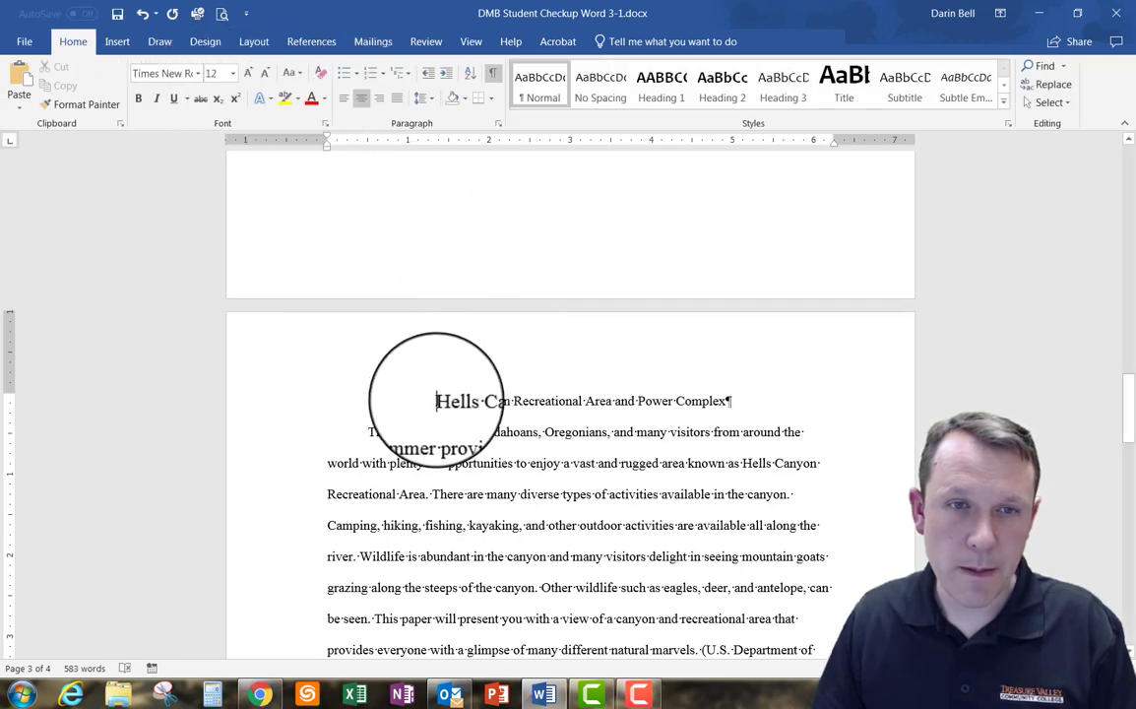
# Make the centered heading on page 3 bold.
pyautogui.moveTo(436, 400); pyautogui.dragTo(730, 400)
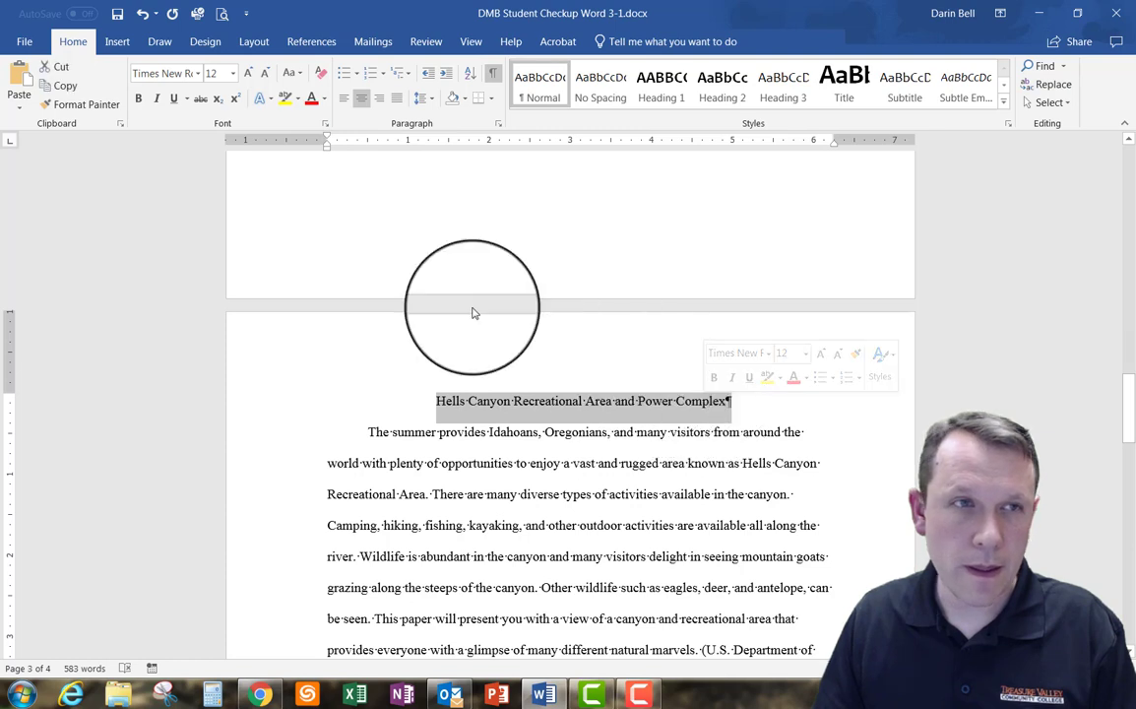
pyautogui.click(138, 98)
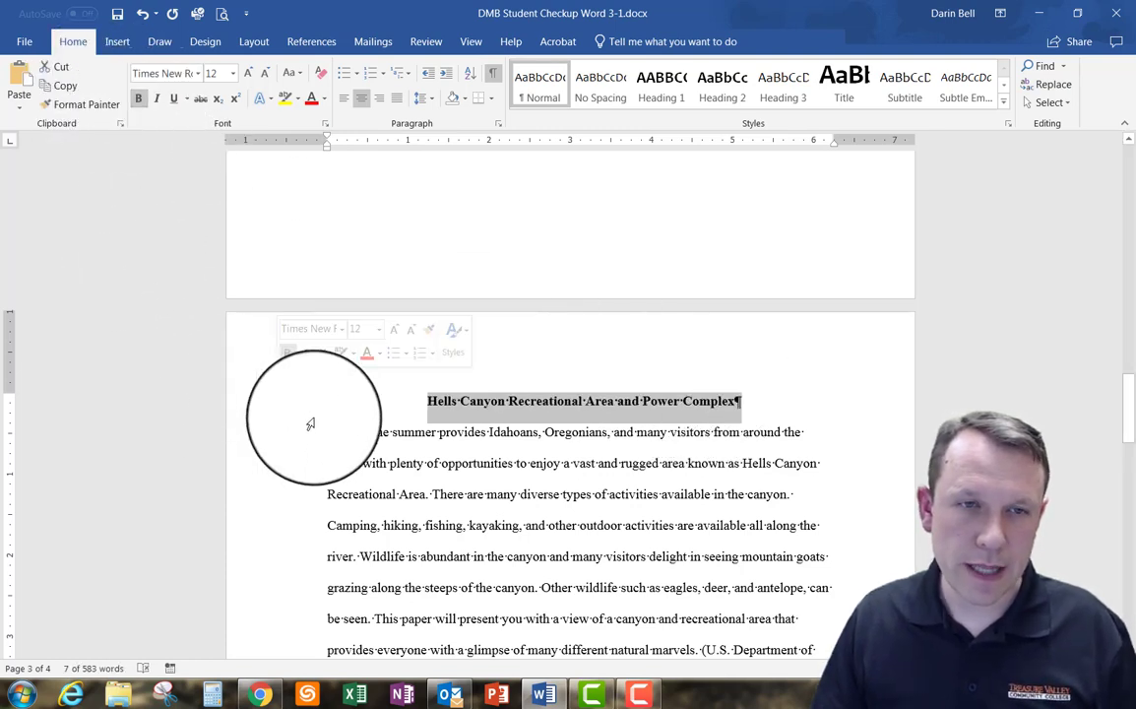
# Open the title page's header for editing and copy its whole line, including the running head, tabs and page number.
pyautogui.scroll(4, 301, 352)
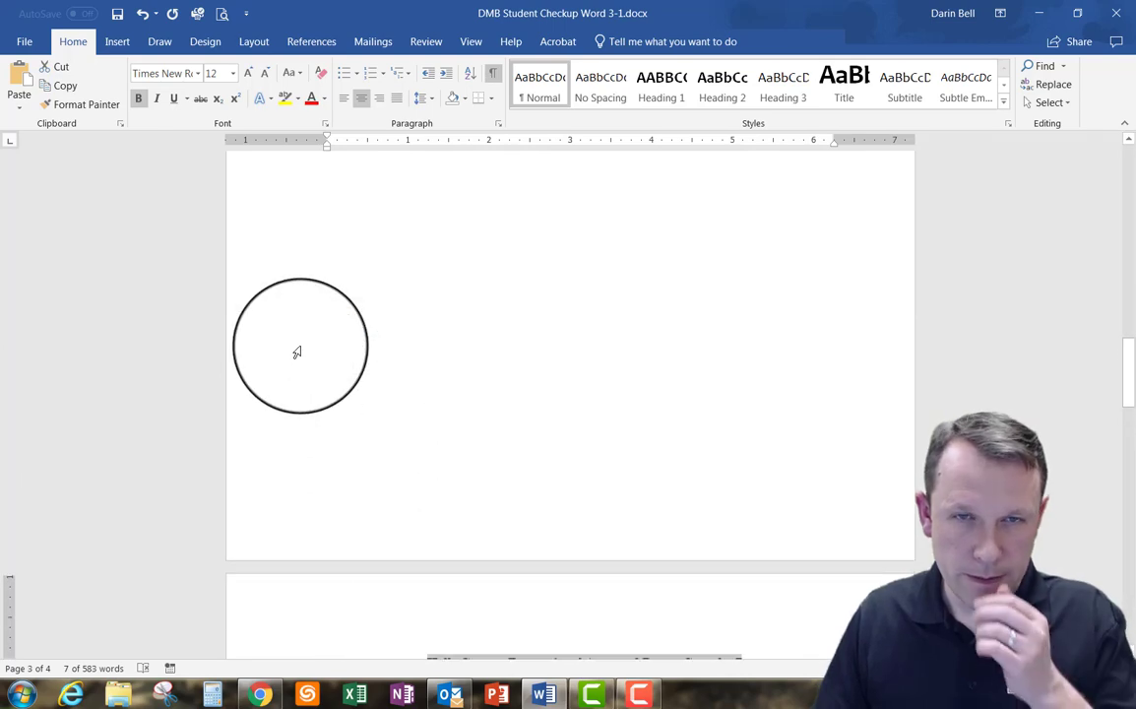
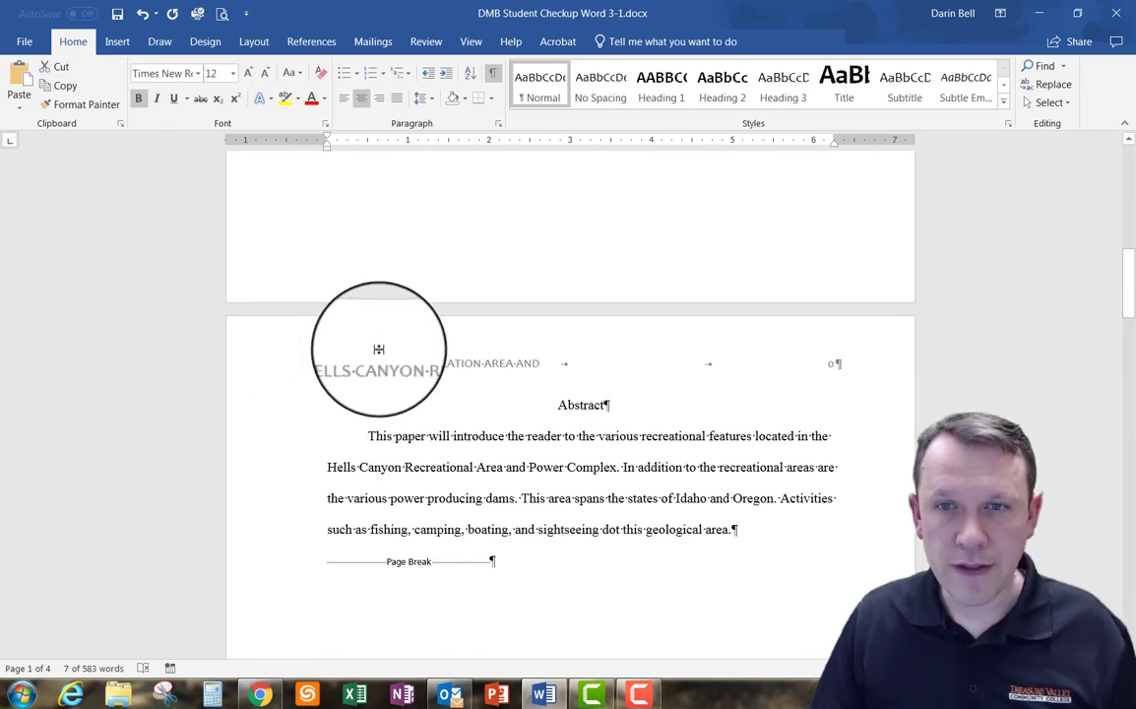
pyautogui.scroll(9, 380, 350)
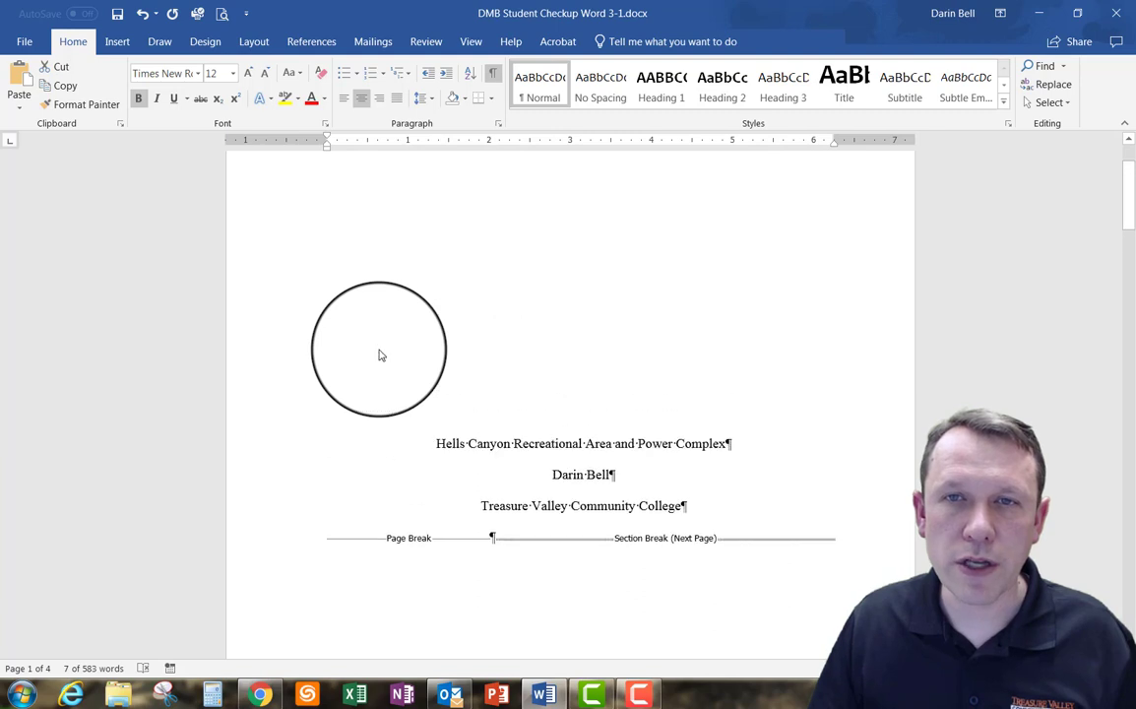
pyautogui.scroll(-4, 377, 353)
pyautogui.scroll(4, 375, 356)
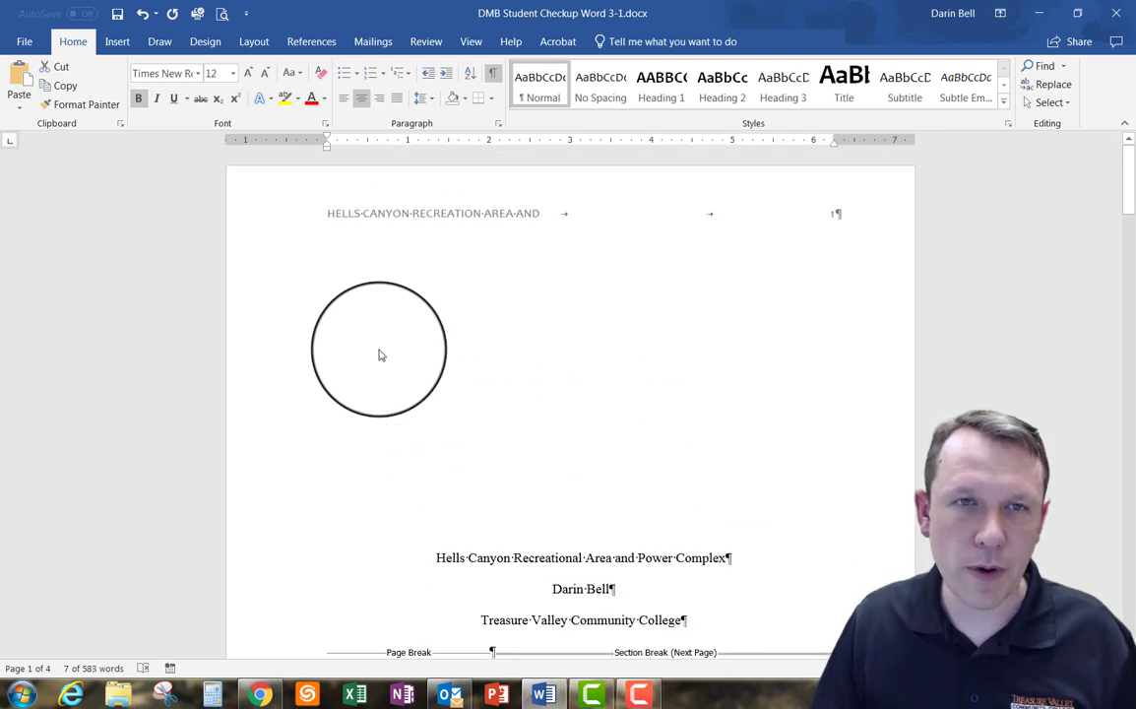
pyautogui.doubleClick(420, 225)
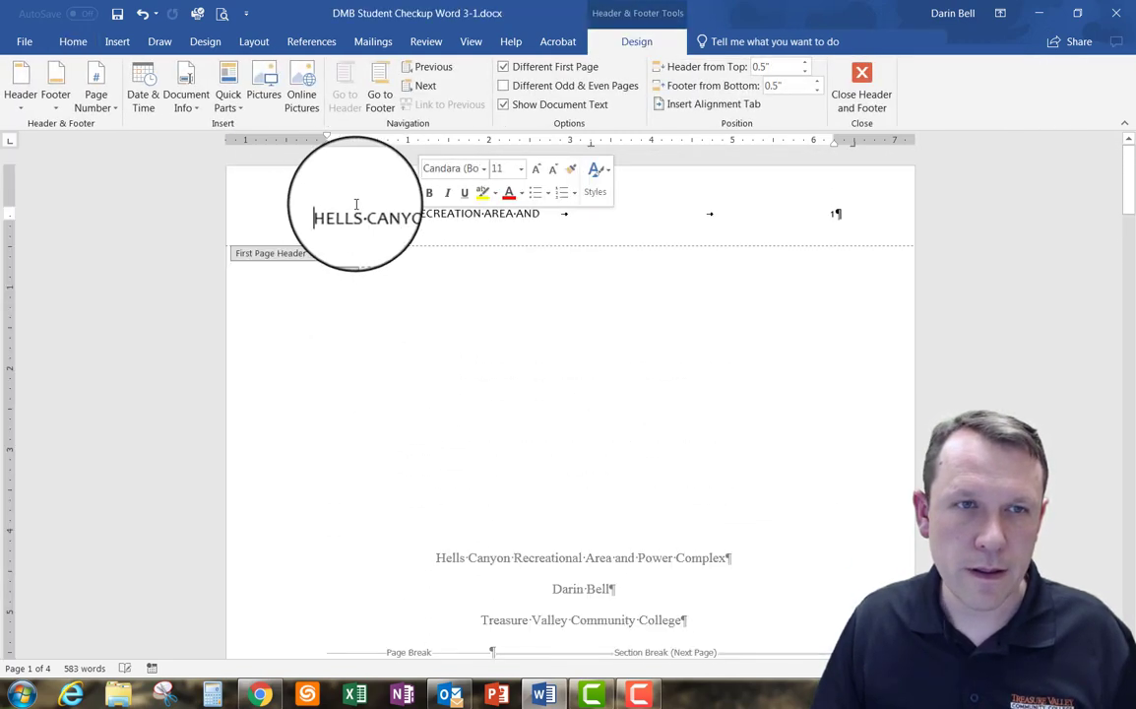
pyautogui.tripleClick(434, 214)
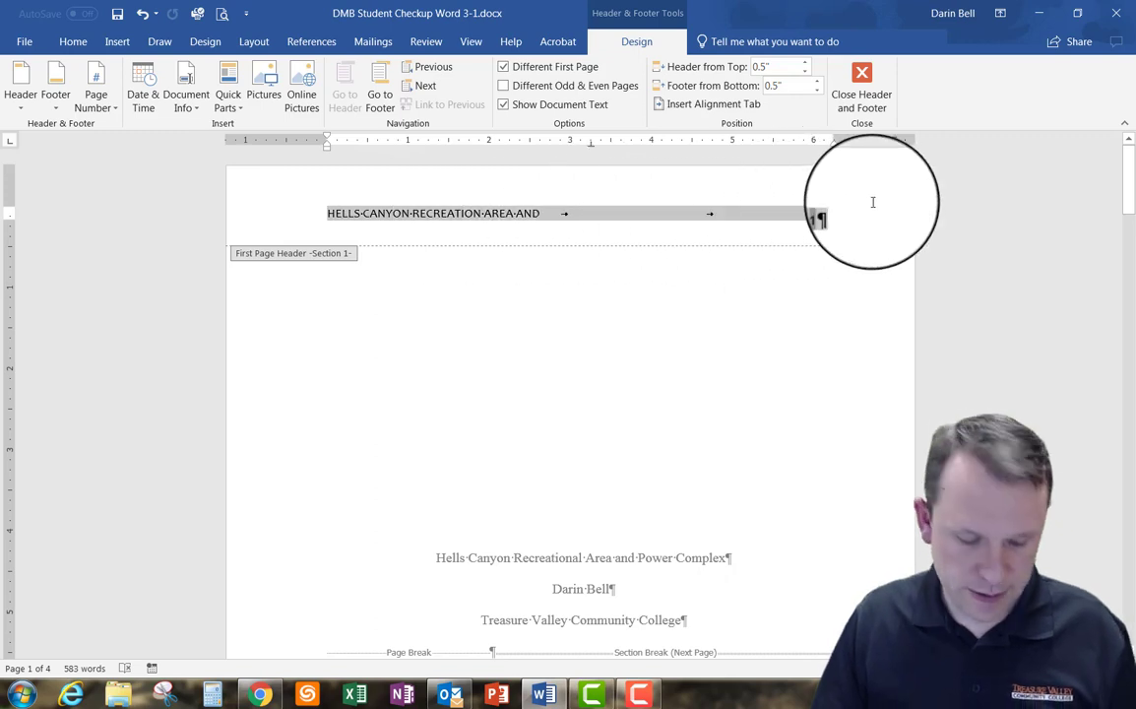
# Set section 2's page numbering to start at 2 from the Abstract page's header.
pyautogui.scroll(-3, 566, 353)
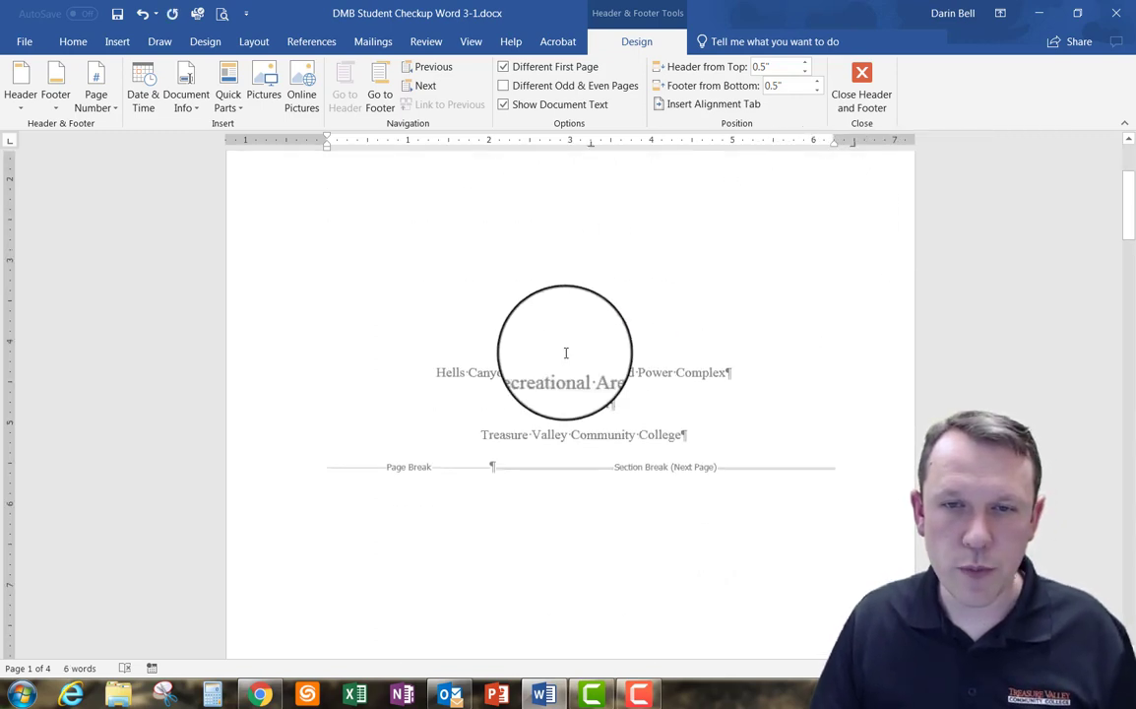
pyautogui.scroll(-6, 566, 352)
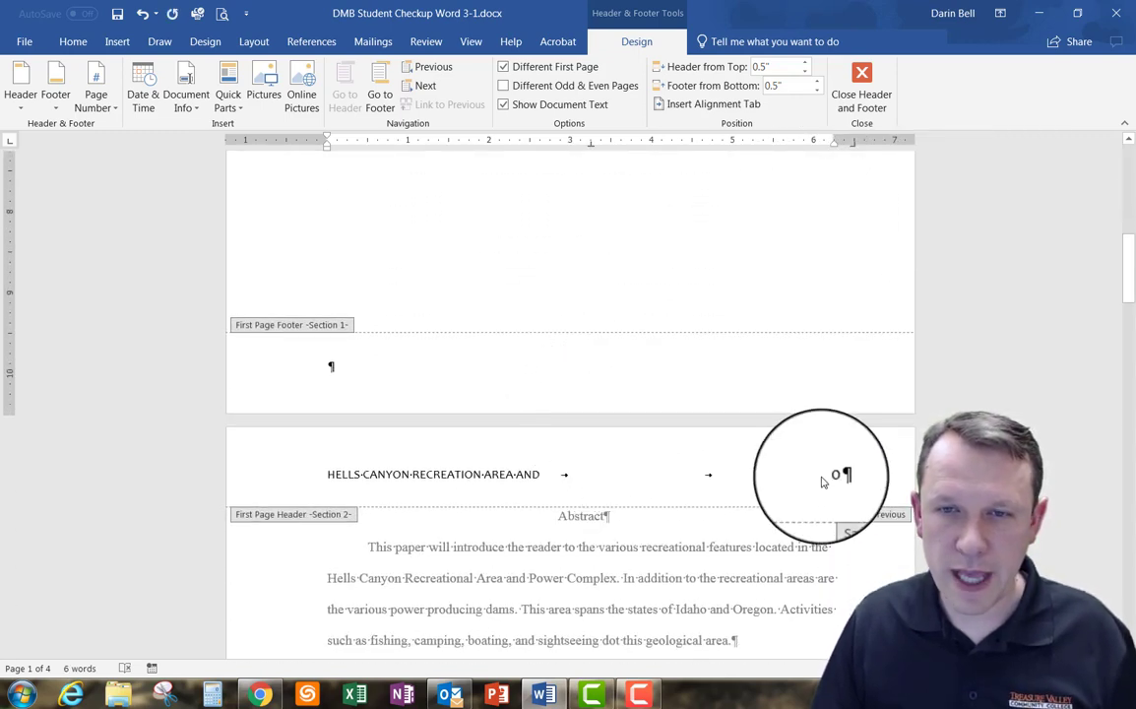
pyautogui.click(823, 475)
pyautogui.press('BackSpace')
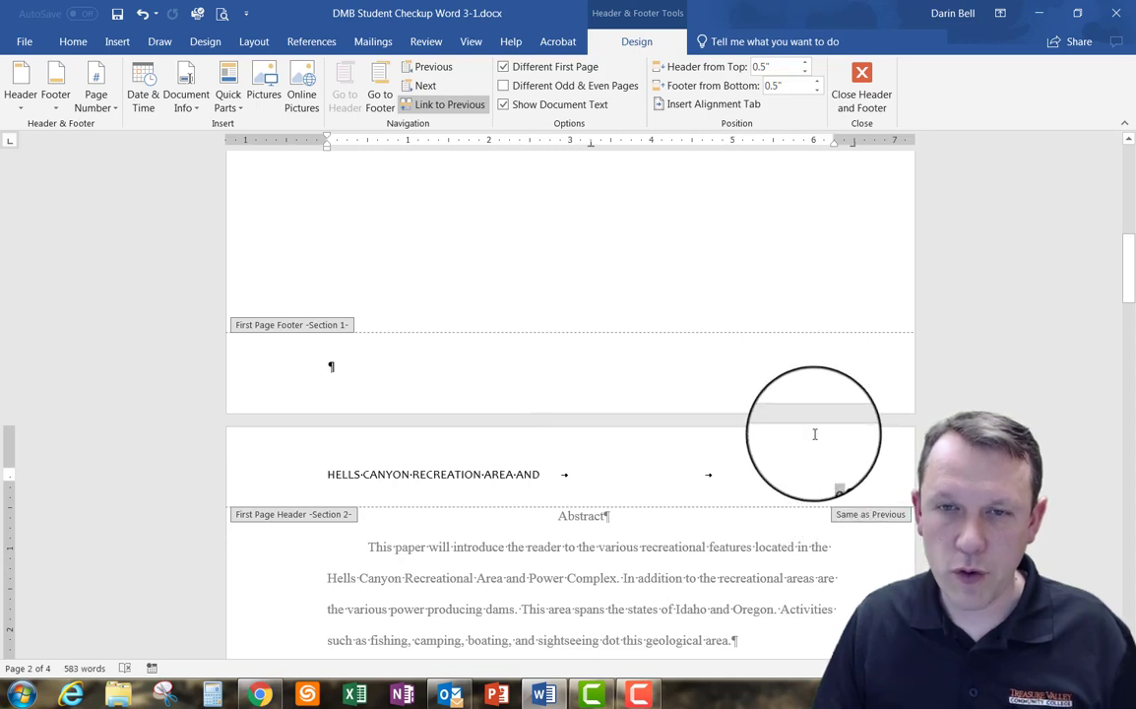
pyautogui.click(106, 112)
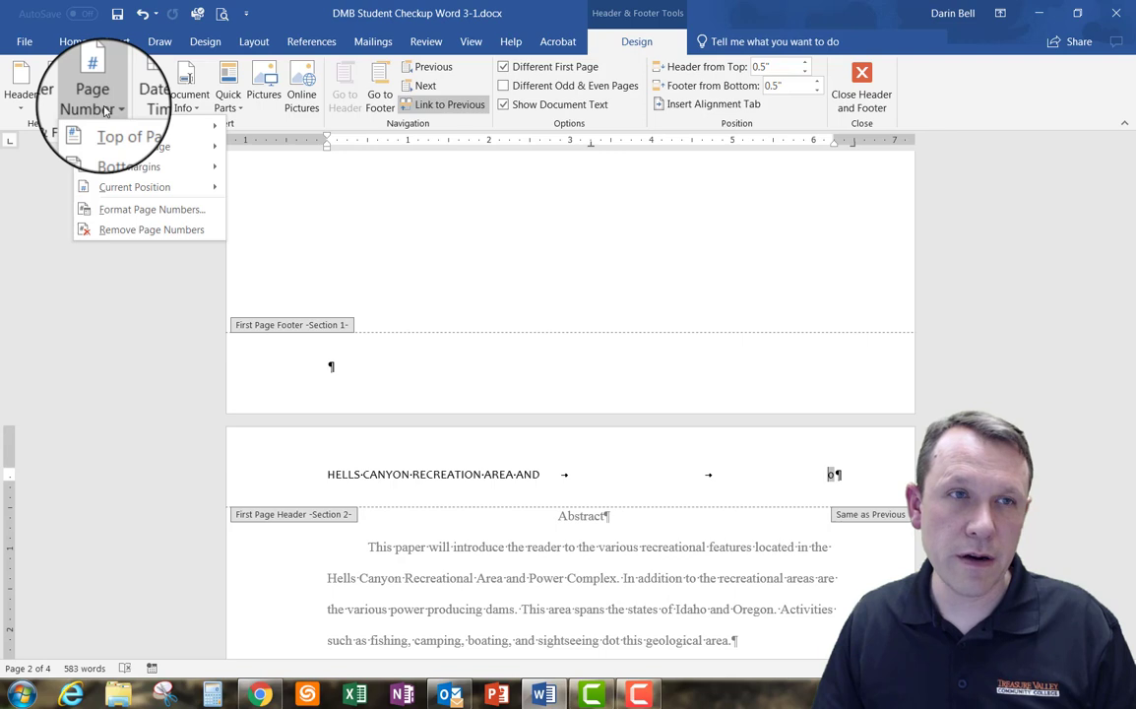
pyautogui.click(156, 214)
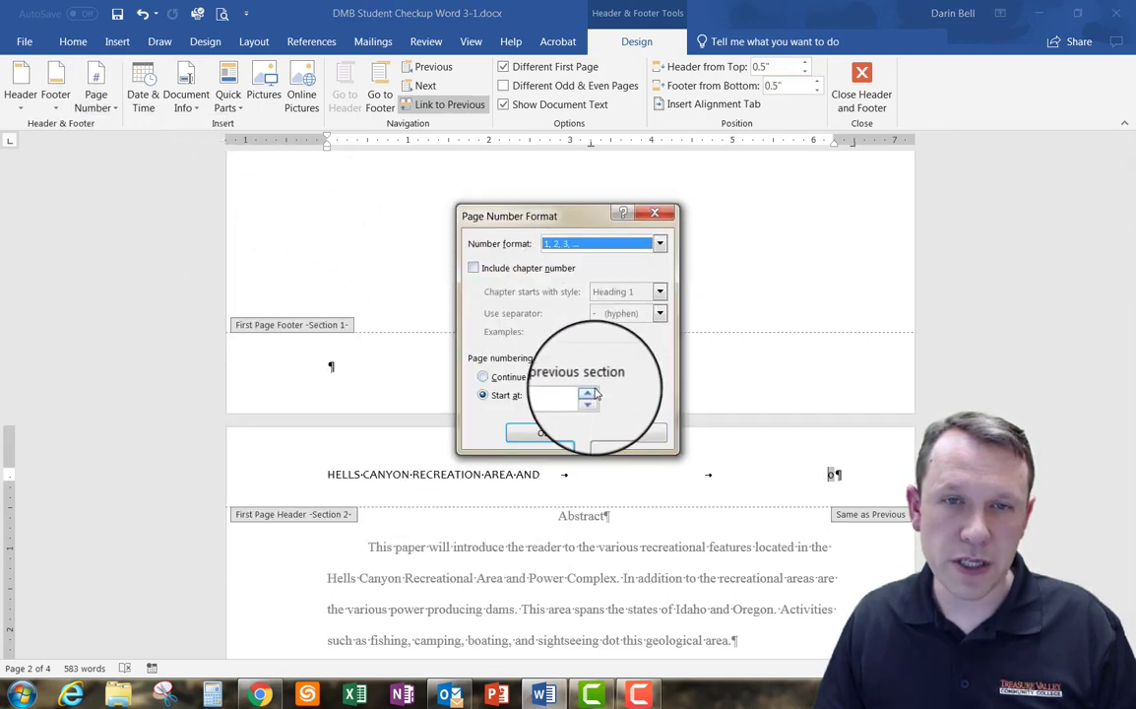
pyautogui.click(588, 390)
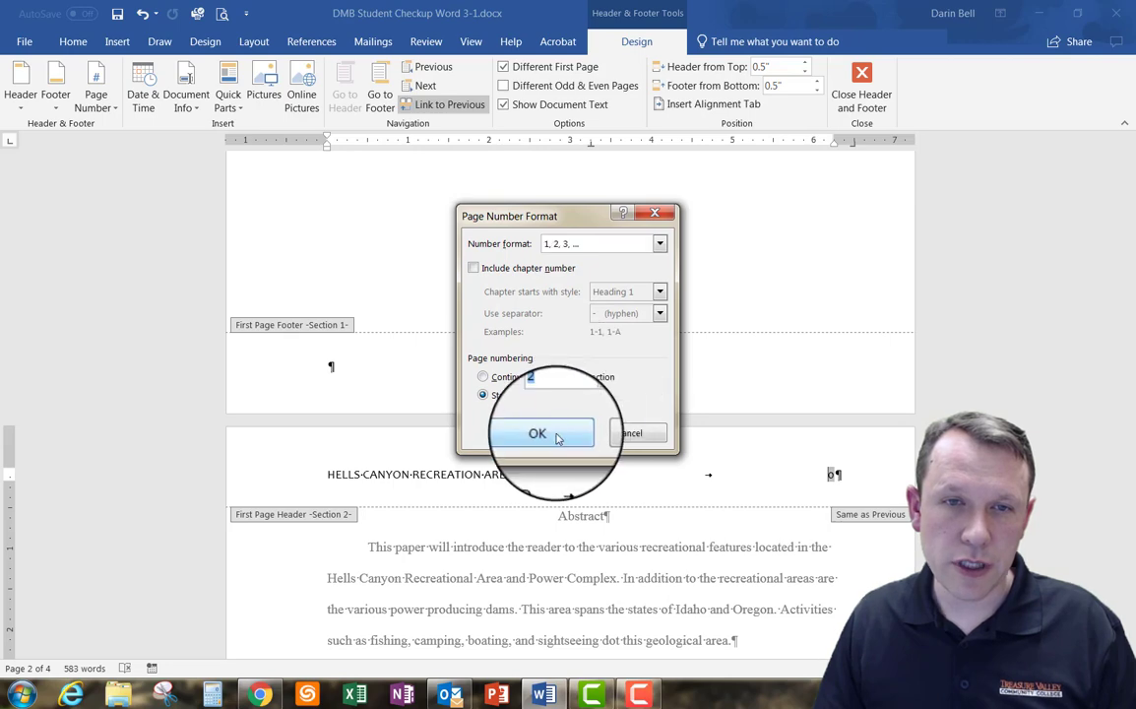
pyautogui.click(543, 433)
# Paste the copied running head and page number line into the empty section 2 header on page 3.
pyautogui.scroll(-3, 532, 337)
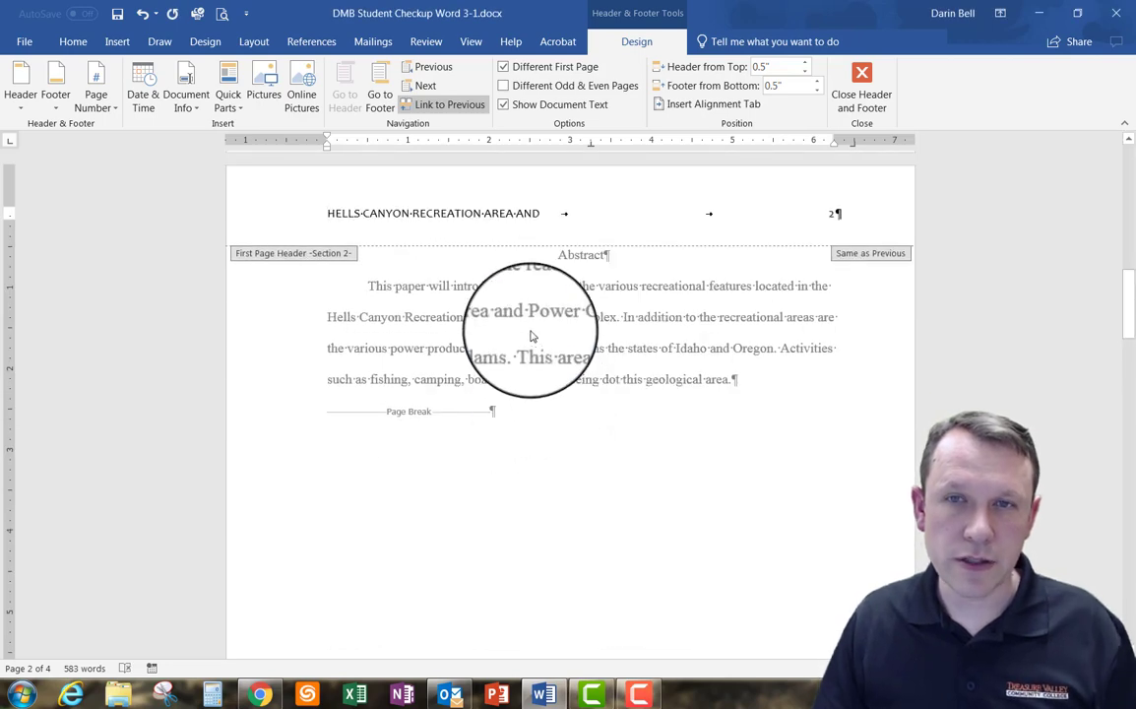
pyautogui.scroll(-8, 531, 337)
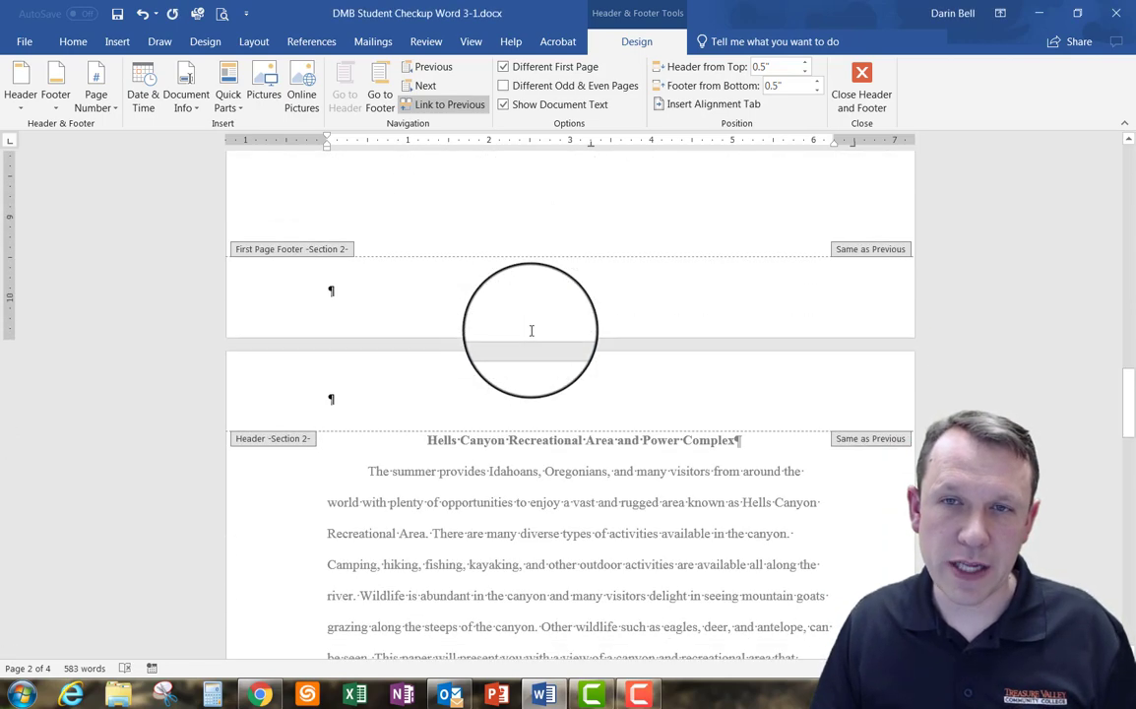
pyautogui.moveTo(304, 406); pyautogui.dragTo(337, 404)
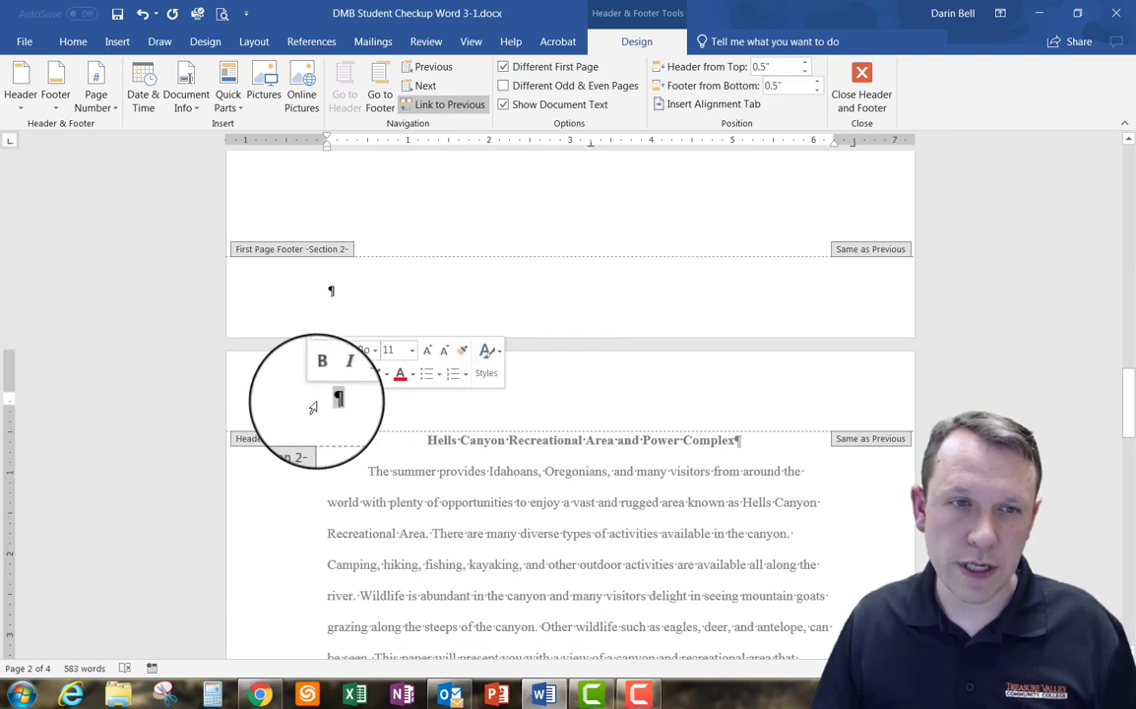
pyautogui.click(337, 375)
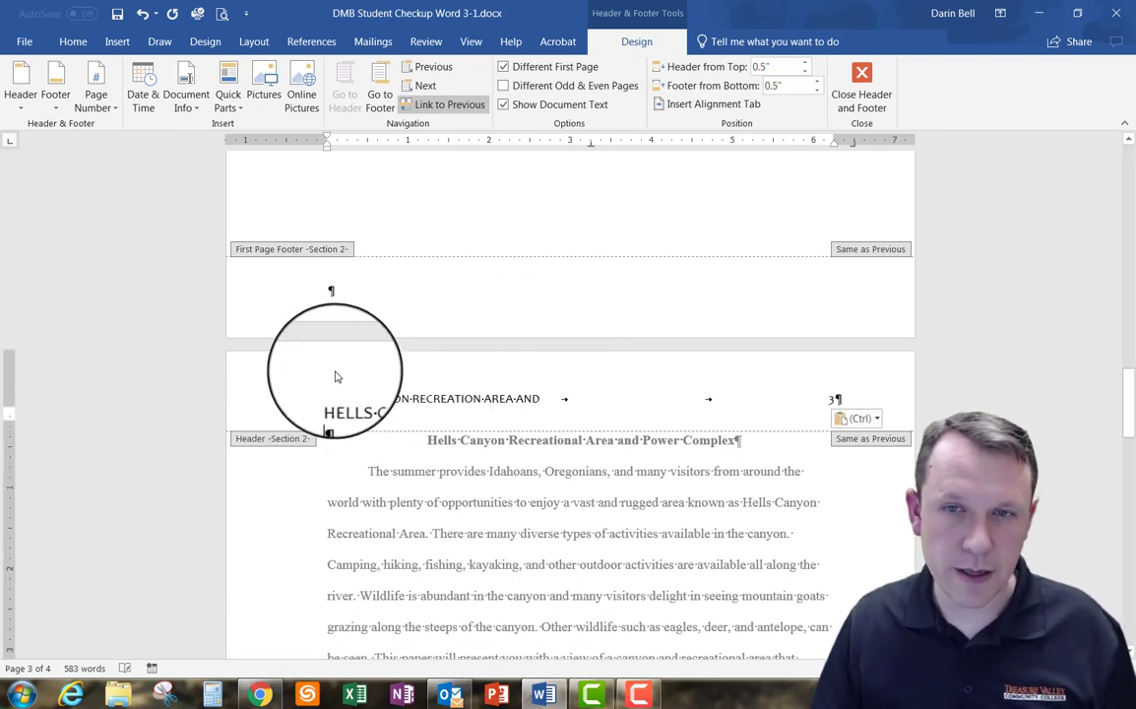
pyautogui.click(303, 389)
pyautogui.hotkey('ctrl', 'c')
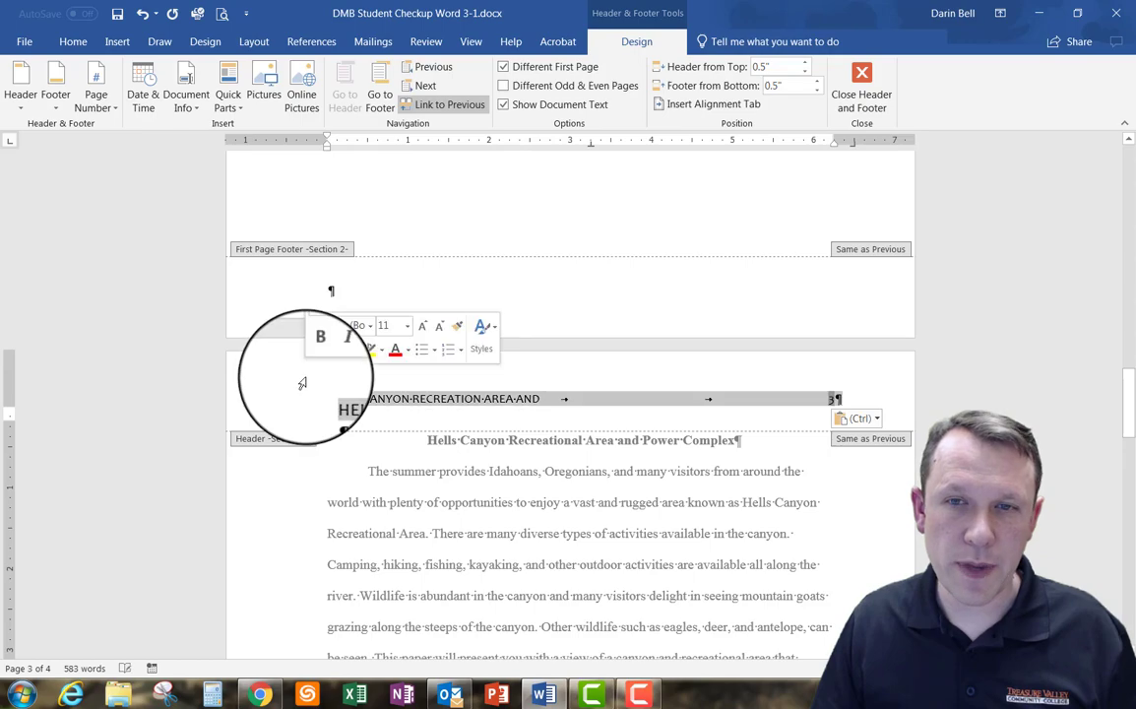
# Check the running head and page number in the headers from the title page through page 4.
pyautogui.scroll(-5, 305, 384)
pyautogui.scroll(-10, 306, 383)
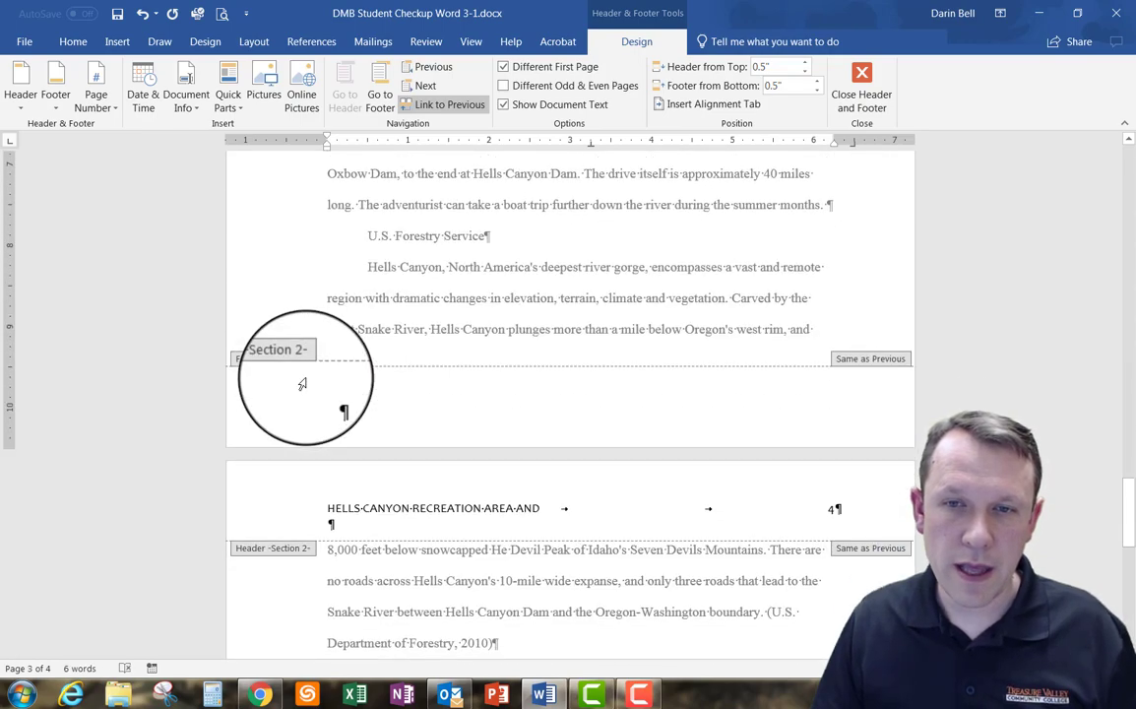
pyautogui.scroll(-2, 306, 383)
pyautogui.scroll(12, 304, 384)
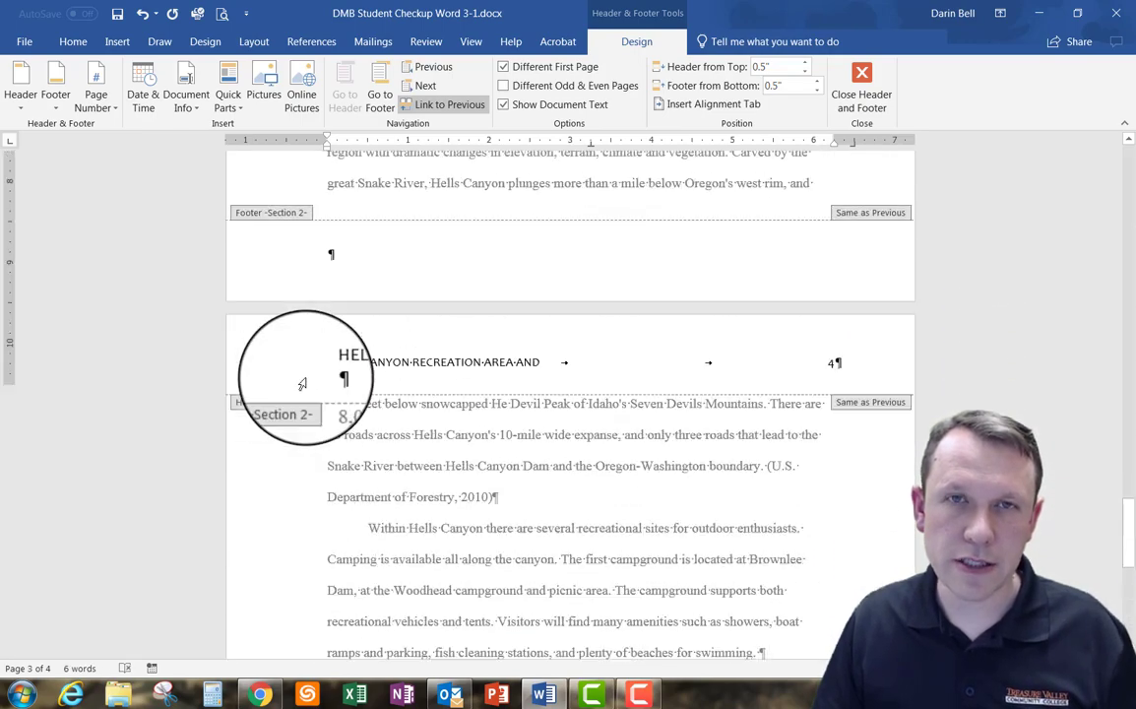
pyautogui.scroll(3, 303, 384)
pyautogui.hotkey('ctrl', 'v')
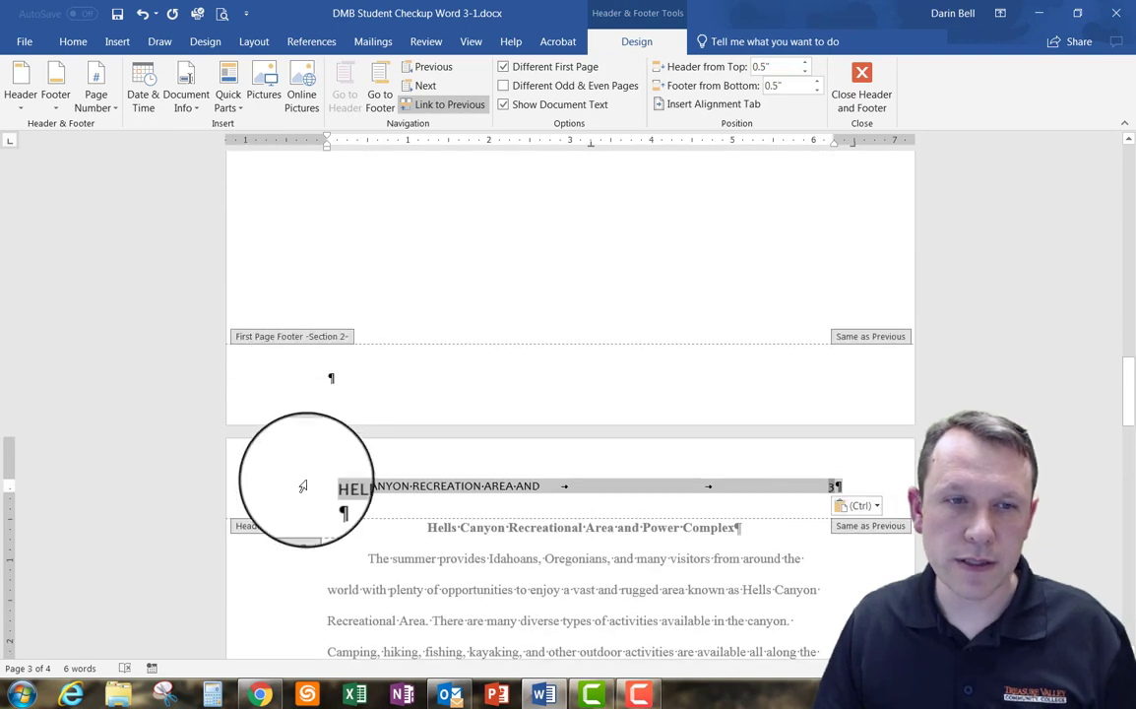
pyautogui.click(317, 487)
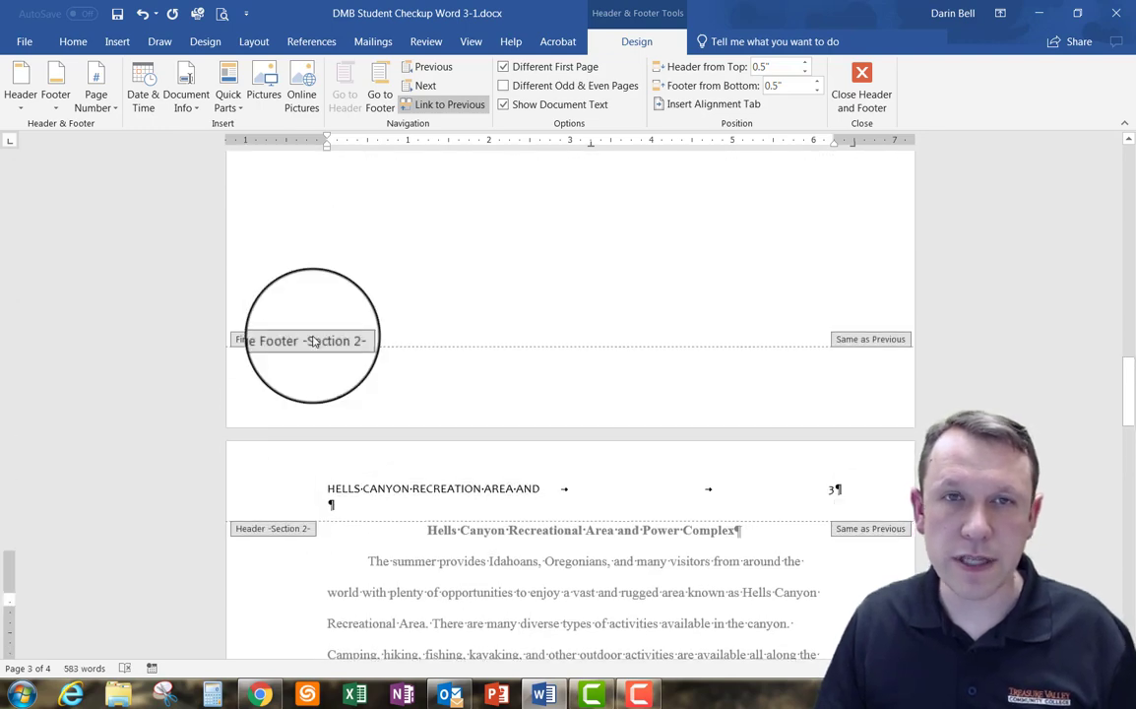
pyautogui.scroll(5, 313, 340)
pyautogui.scroll(15, 313, 341)
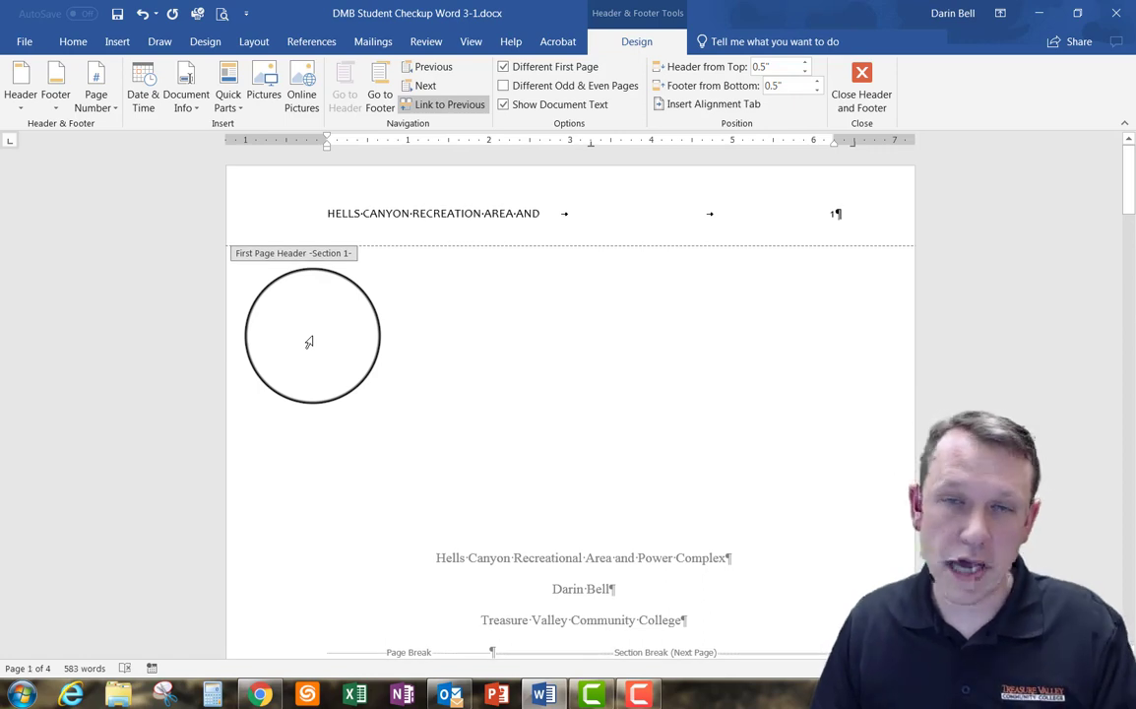
pyautogui.scroll(-10, 309, 341)
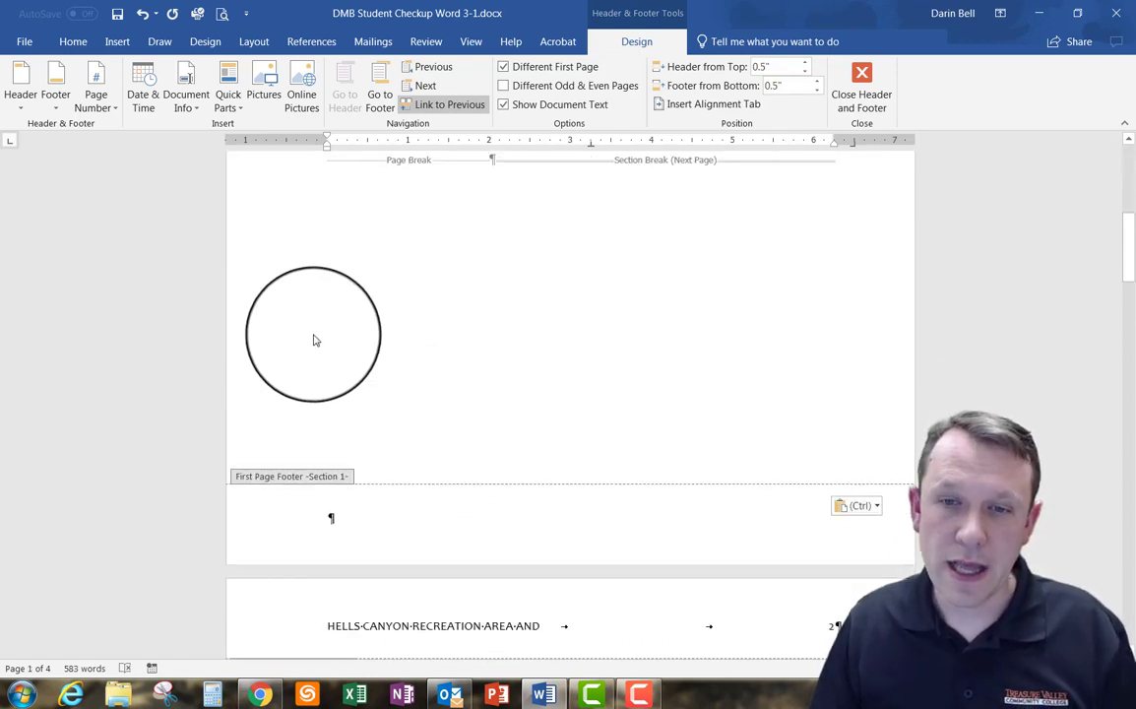
pyautogui.scroll(-15, 313, 340)
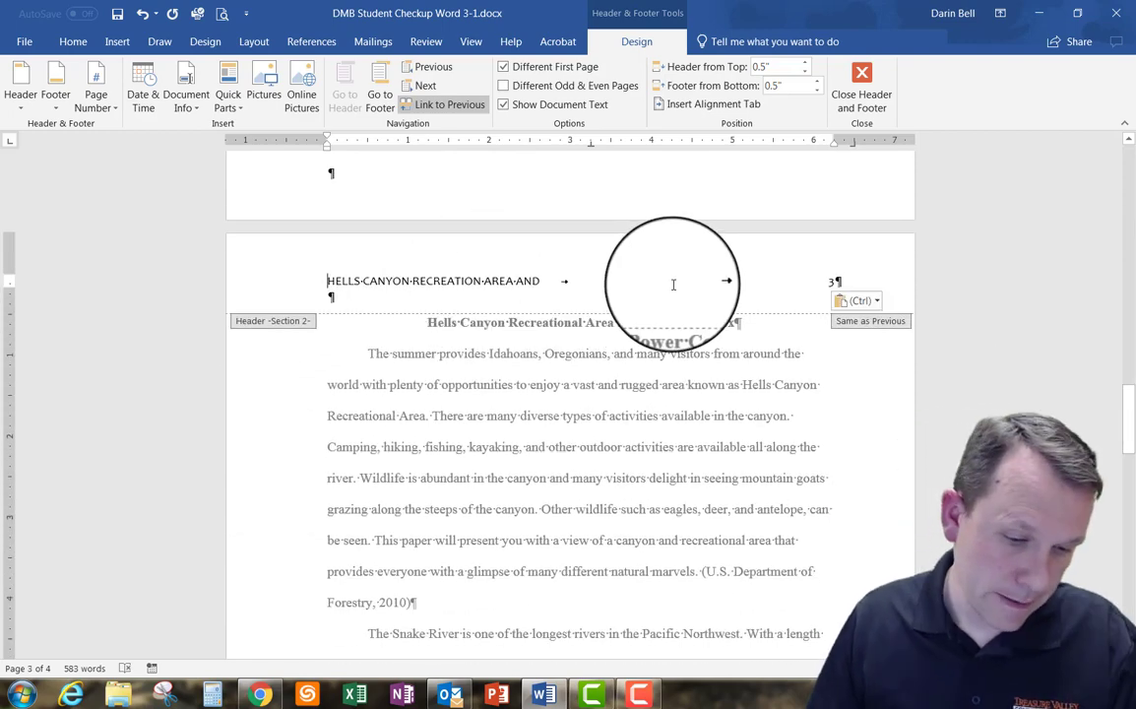
pyautogui.scroll(-3, 387, 335)
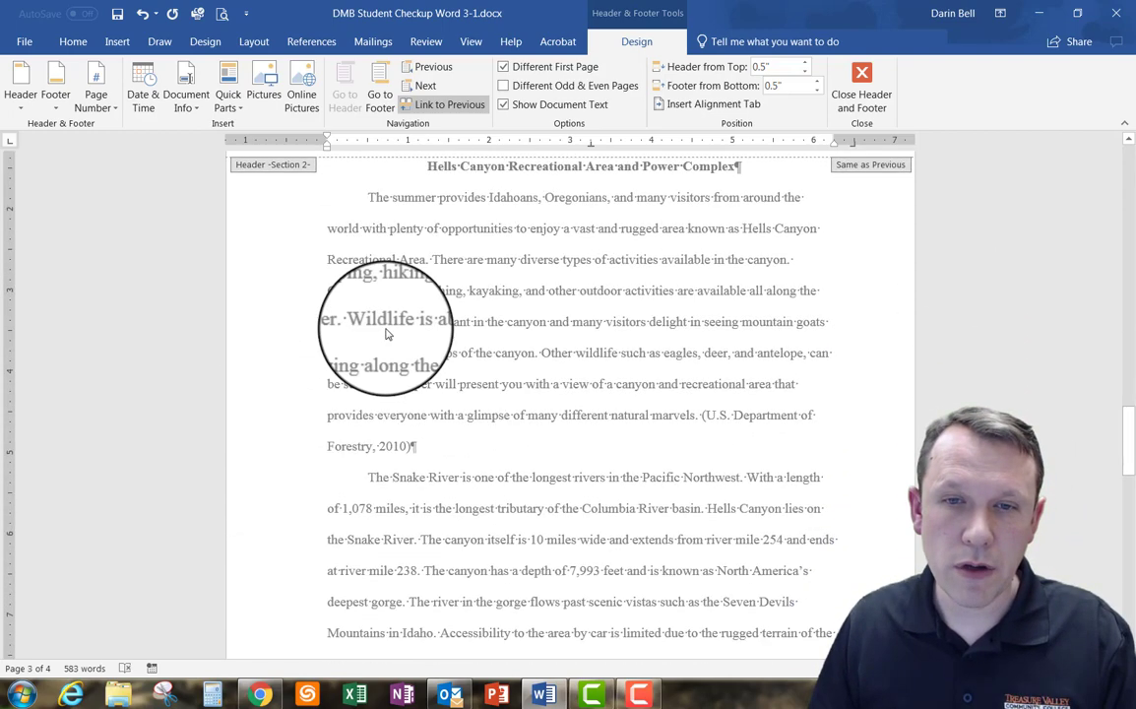
pyautogui.scroll(-1, 387, 335)
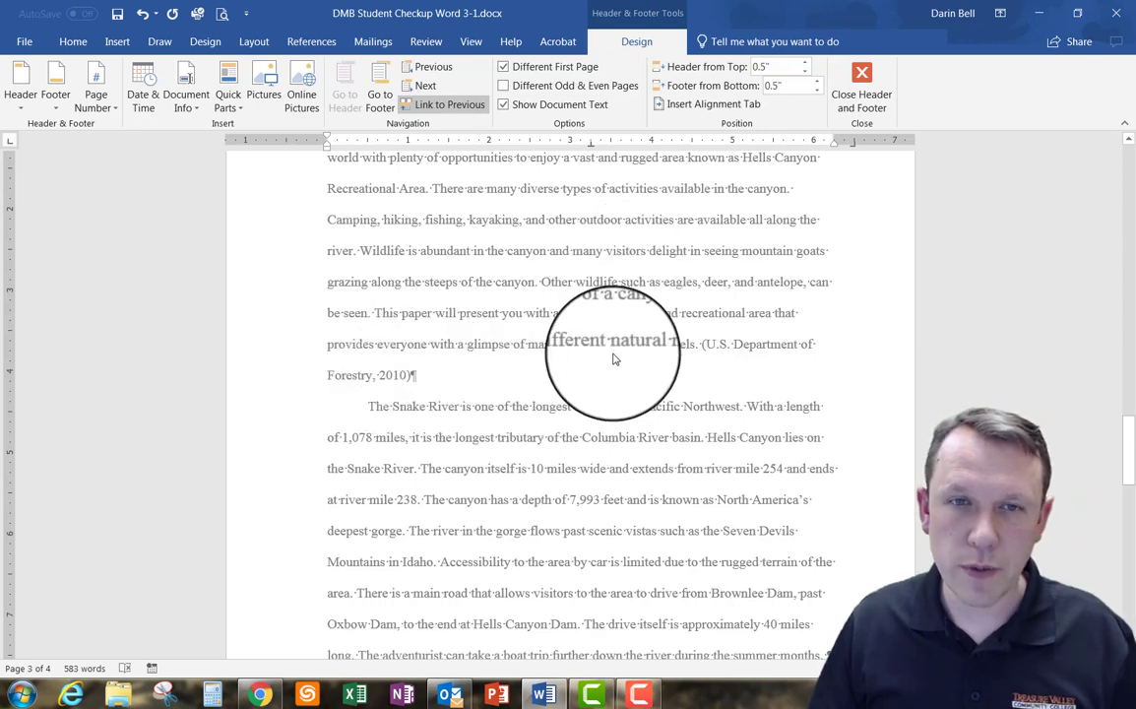
pyautogui.scroll(4, 490, 269)
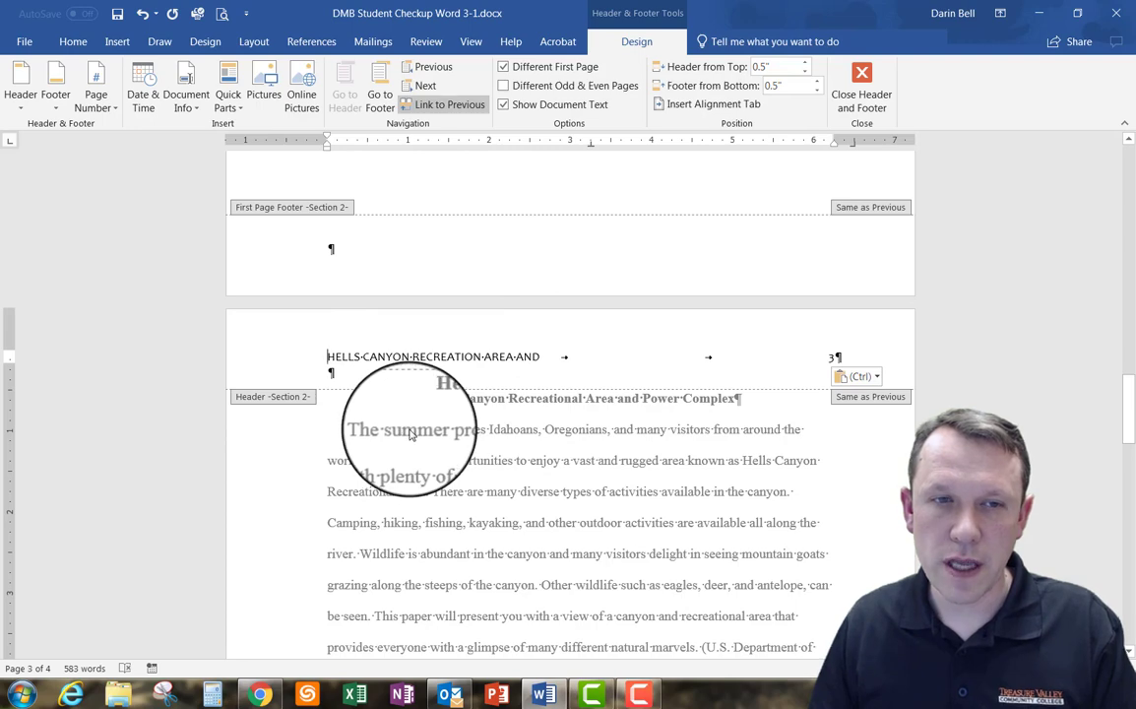
# Leave header editing and return to the body text on page 3.
pyautogui.doubleClick(411, 435)
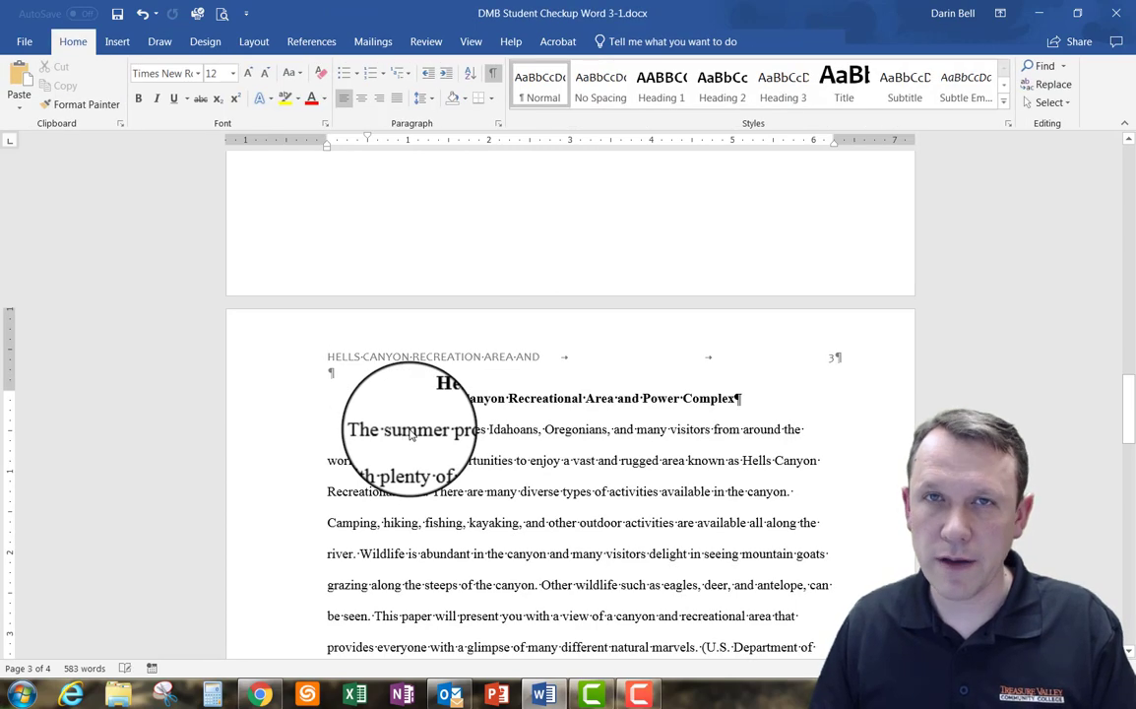
pyautogui.scroll(-5, 411, 434)
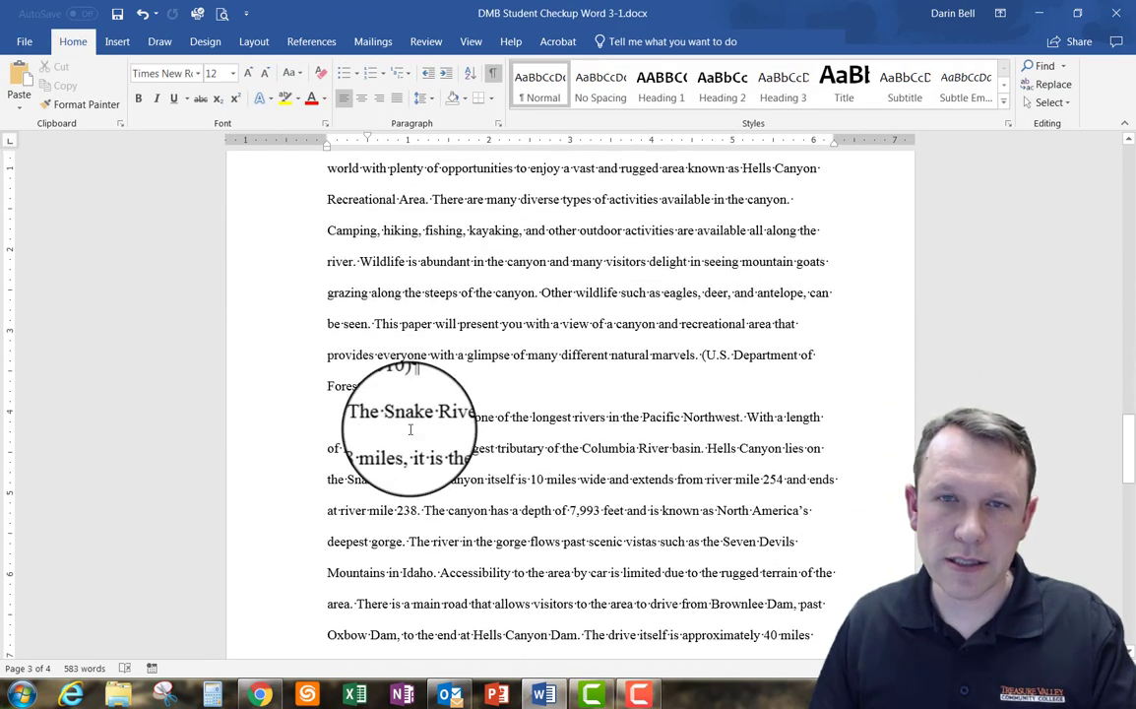
pyautogui.scroll(-1, 495, 400)
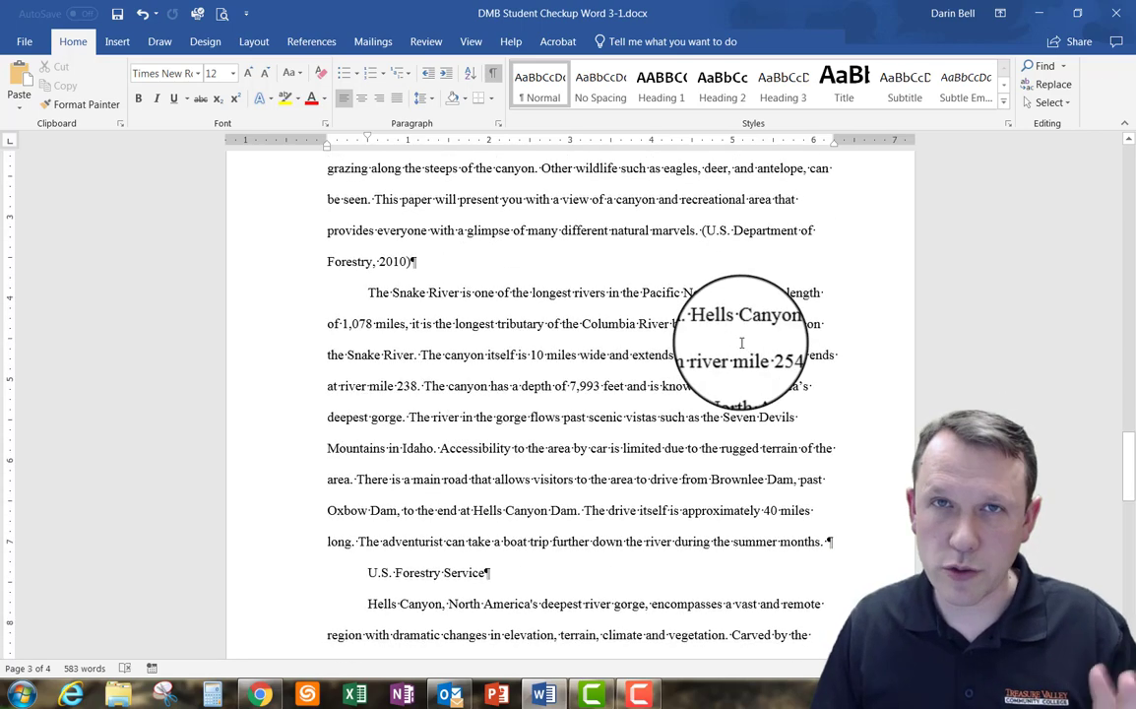
# Open the source behind the U.S. Department of Forestry citation on page 3 and review all its bibliography fields.
pyautogui.scroll(-3, 739, 350)
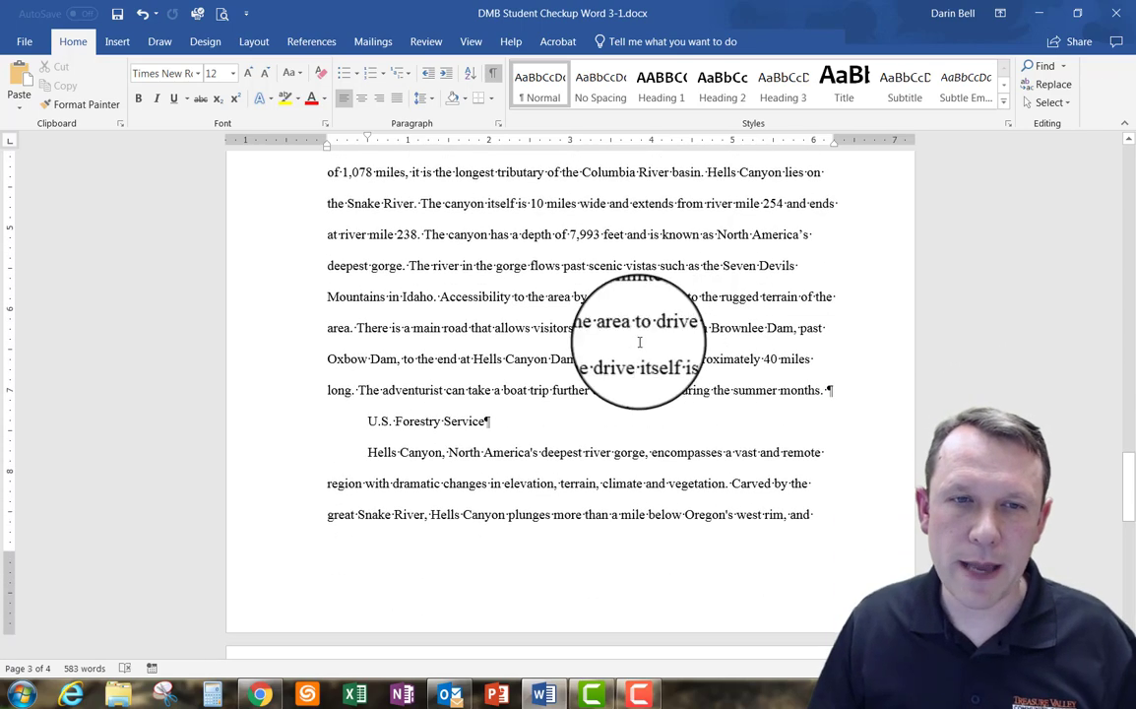
pyautogui.scroll(-3, 492, 350)
pyautogui.scroll(-2, 404, 349)
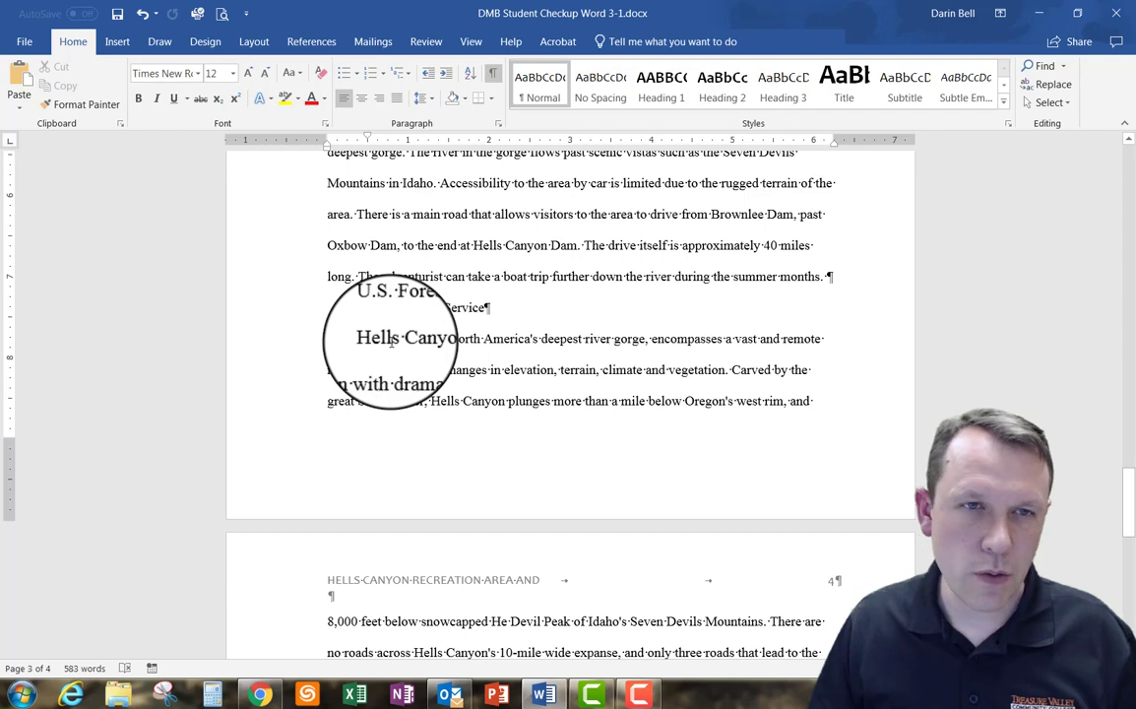
pyautogui.scroll(3, 393, 346)
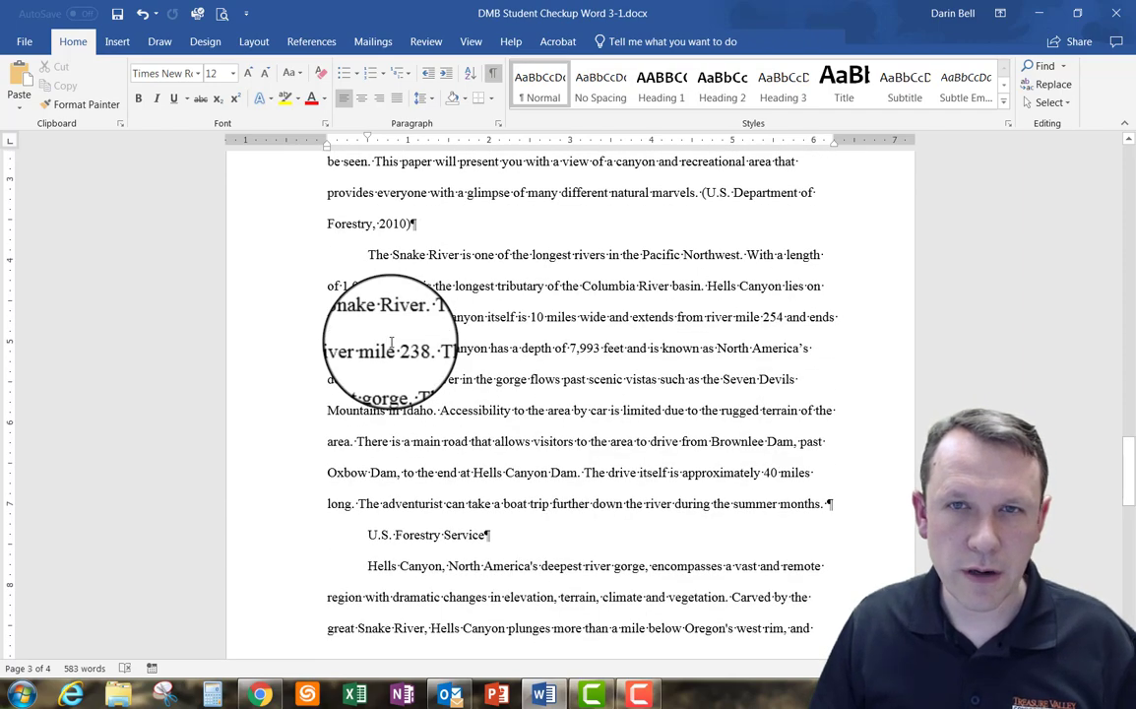
pyautogui.scroll(2, 391, 343)
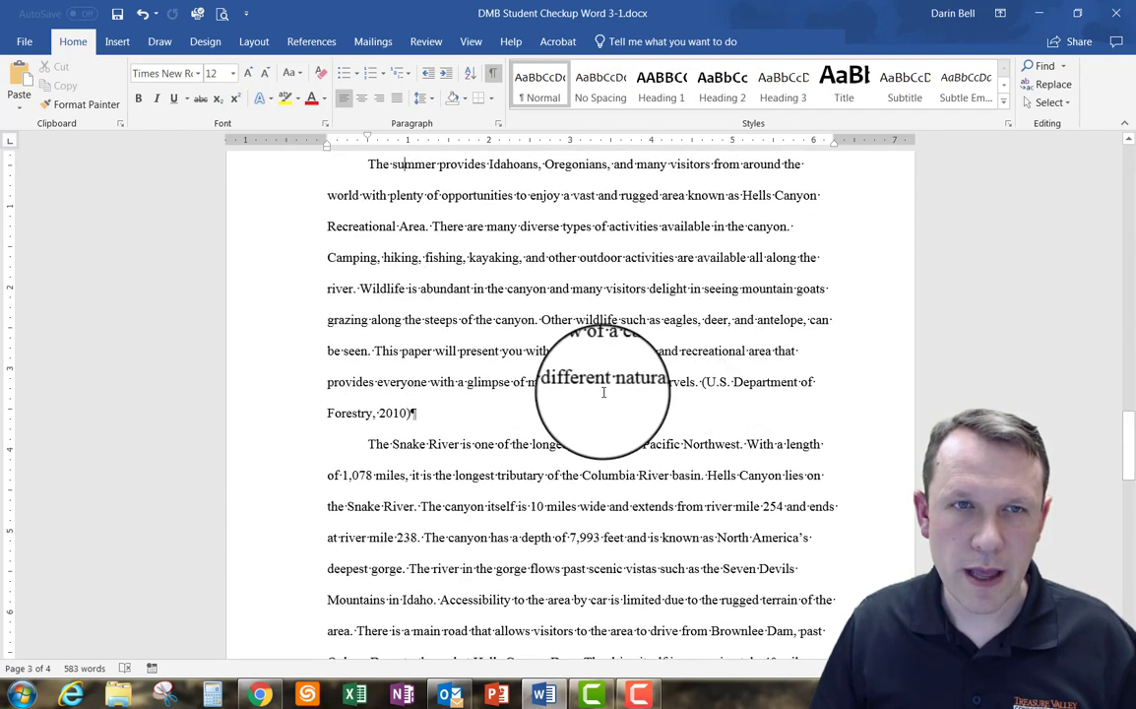
pyautogui.scroll(1, 591, 374)
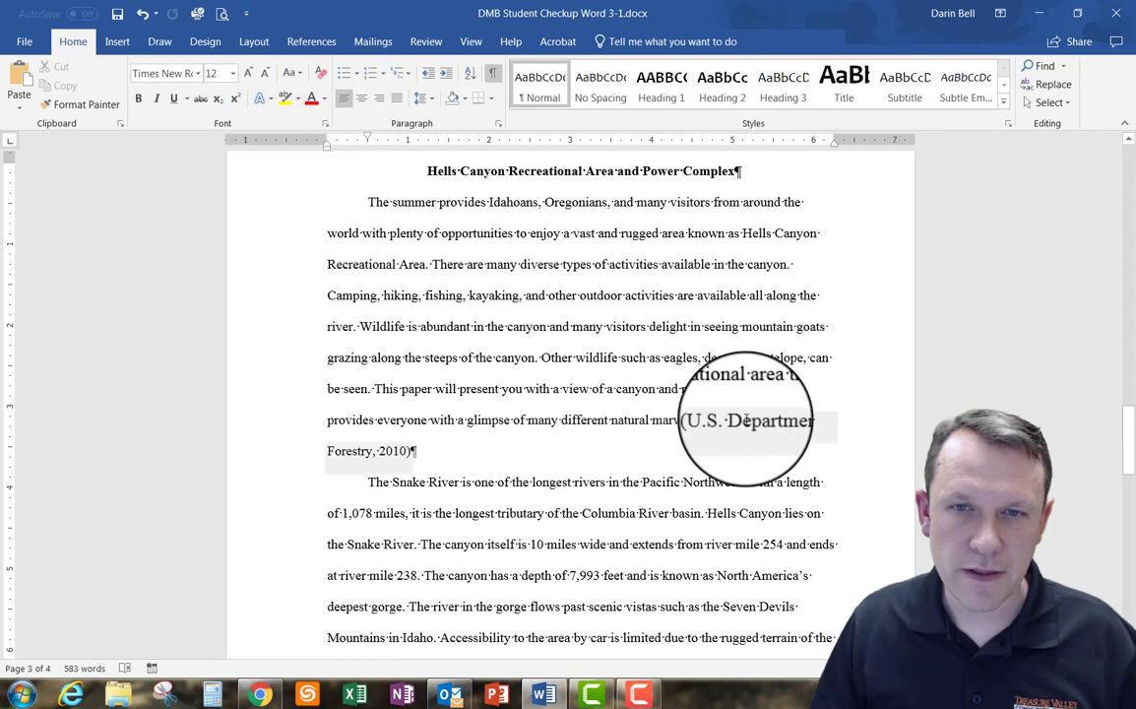
pyautogui.click(746, 421)
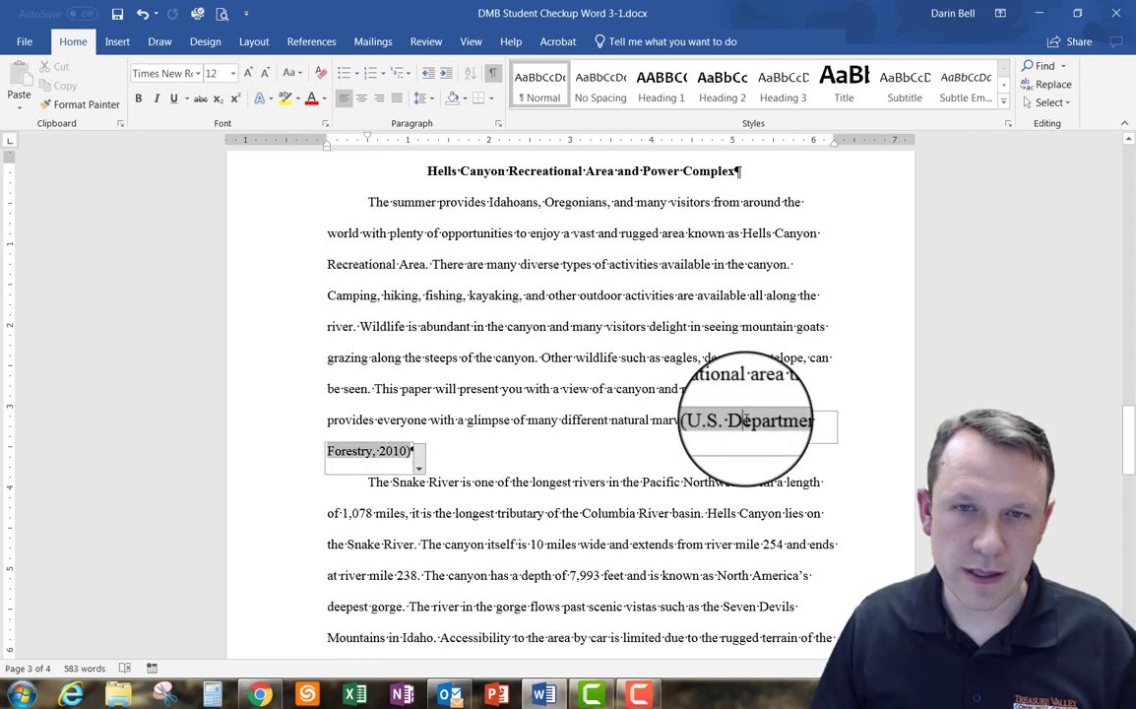
pyautogui.click(418, 461)
pyautogui.click(278, 508)
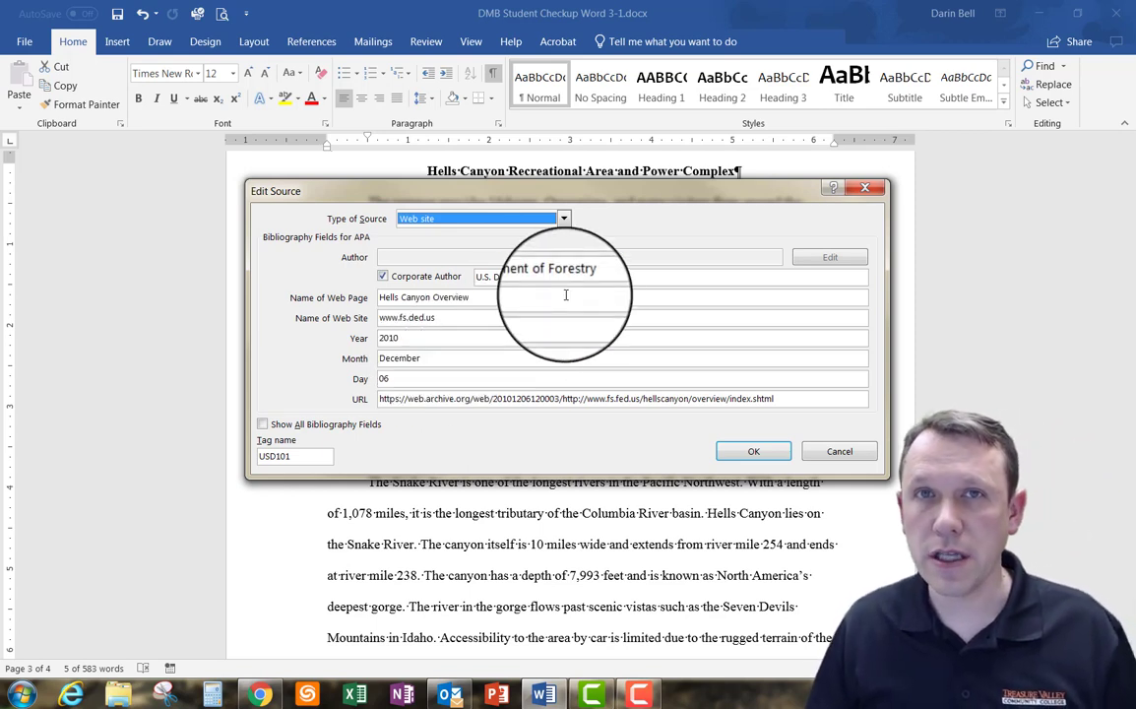
pyautogui.click(263, 426)
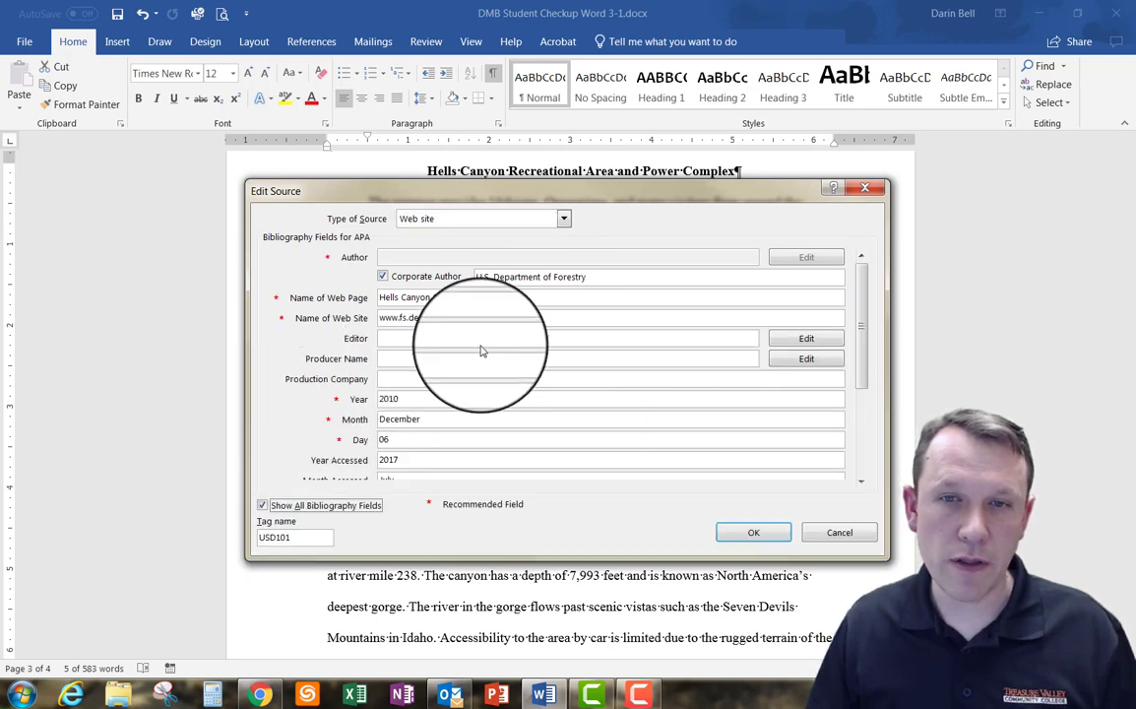
pyautogui.moveTo(862, 329); pyautogui.dragTo(857, 474)
pyautogui.click(753, 531)
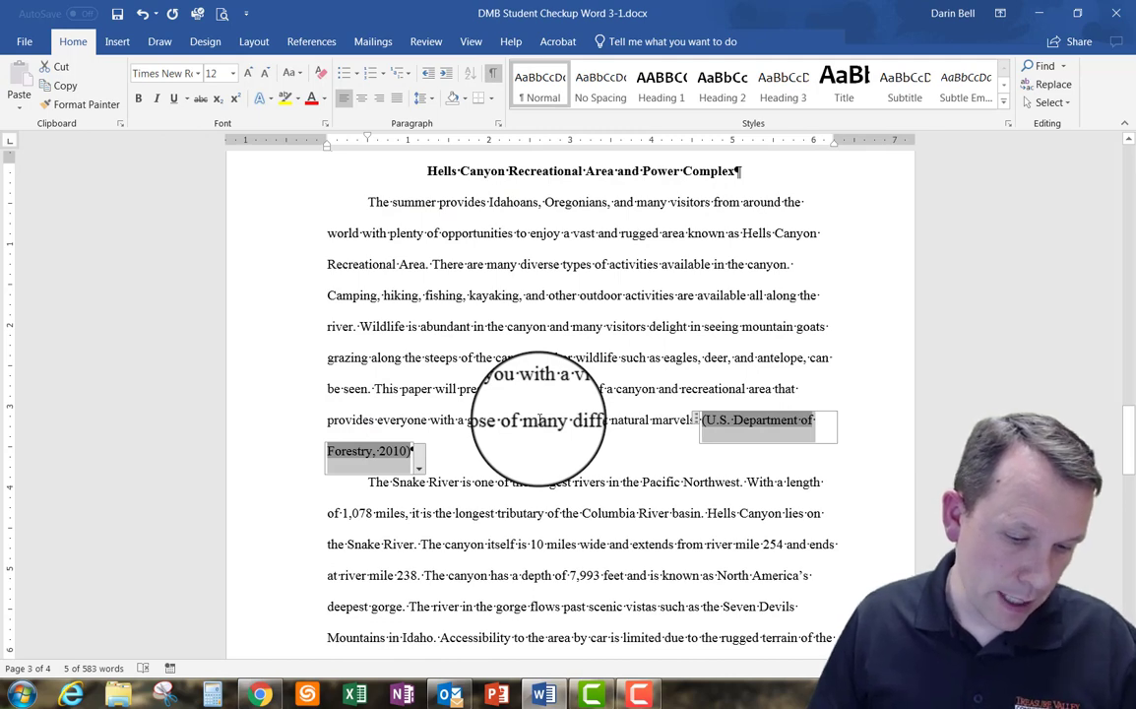
# Indent the quoted Hells Canyon paragraph beneath the U.S. Forestry Service line by another half inch as a block quotation.
pyautogui.scroll(-1, 544, 383)
pyautogui.scroll(-4, 545, 384)
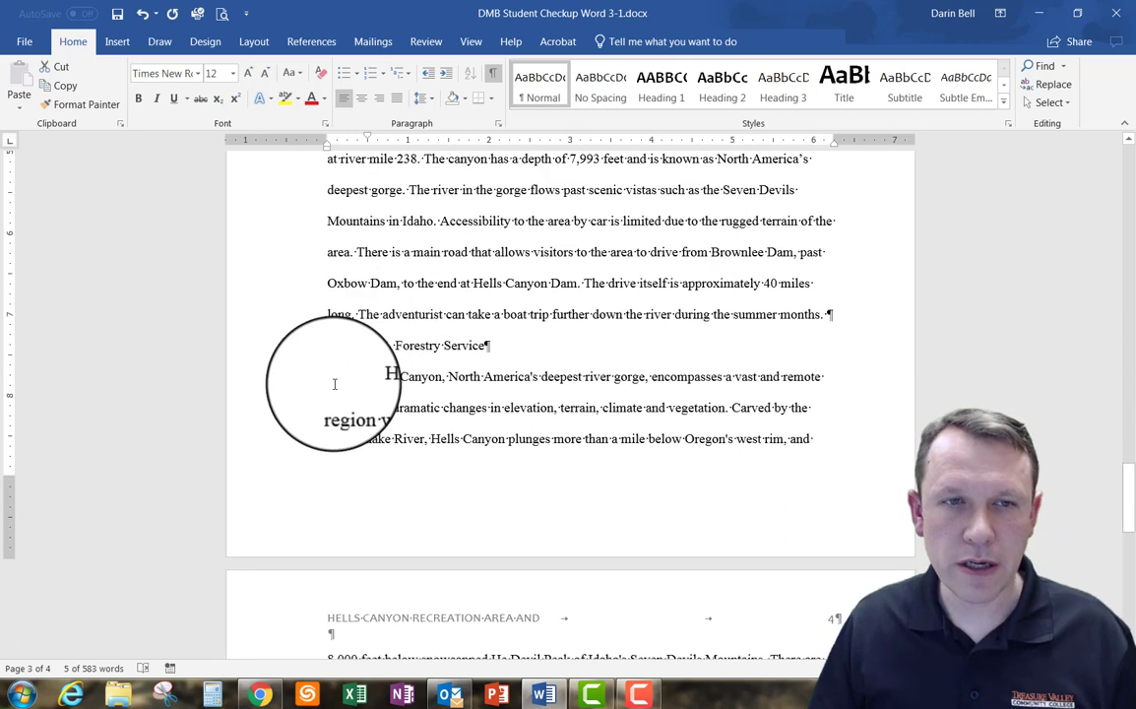
pyautogui.scroll(-1, 334, 384)
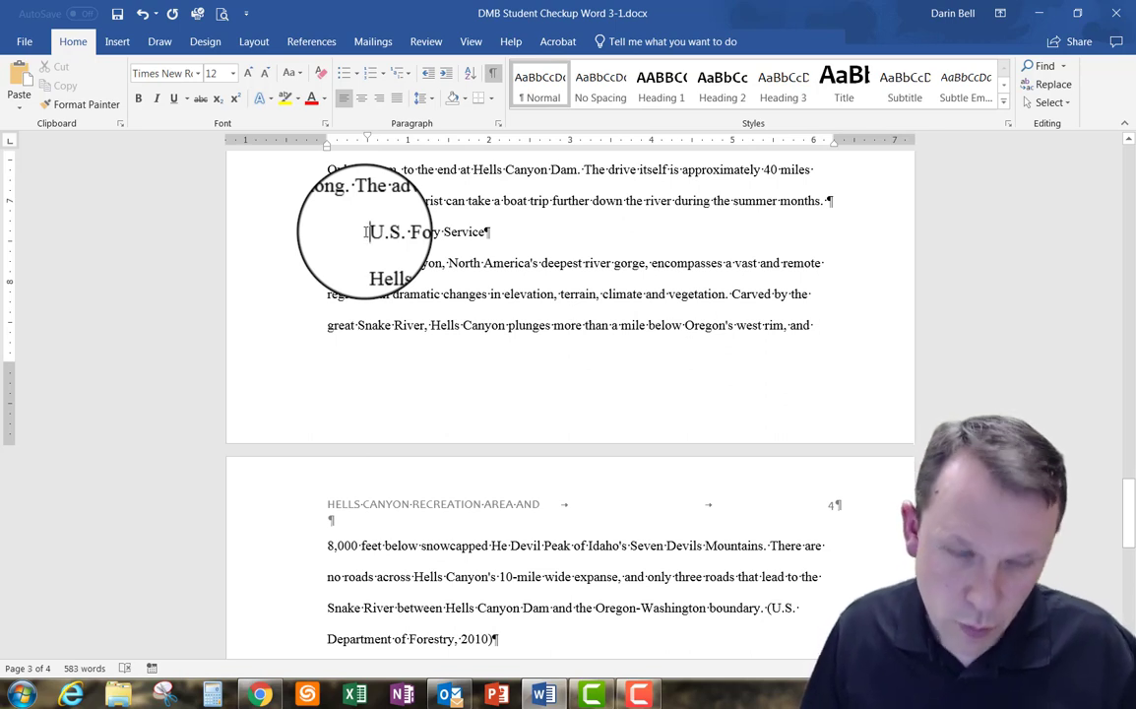
pyautogui.moveTo(362, 262); pyautogui.dragTo(764, 612)
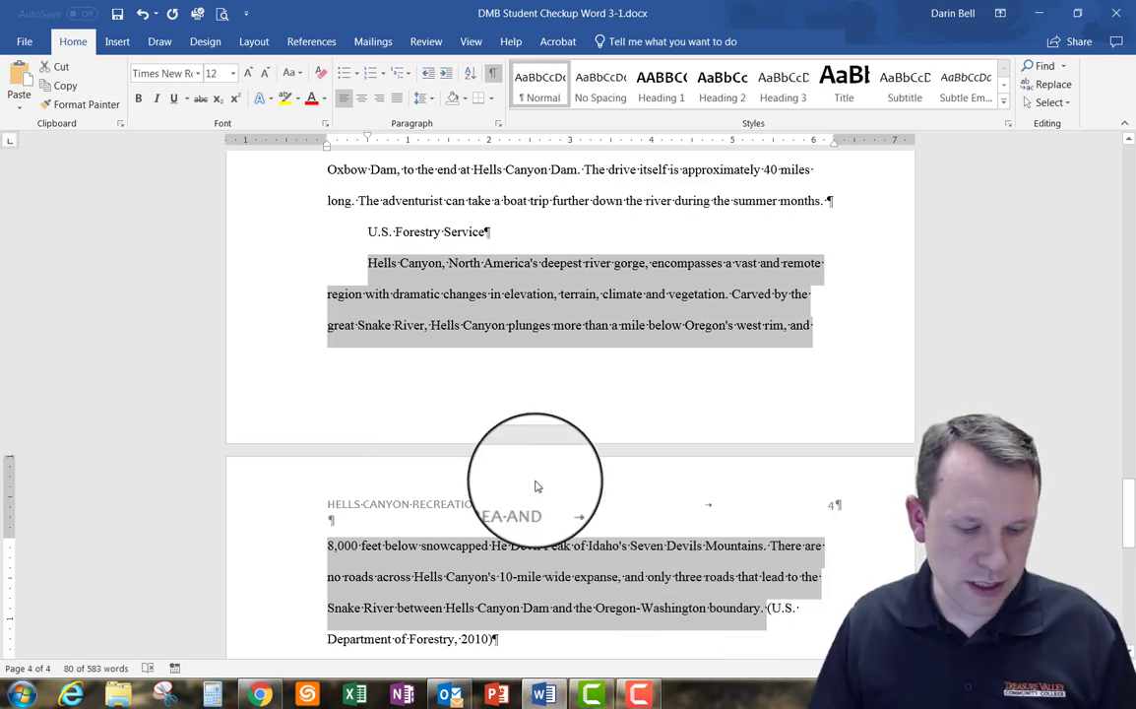
pyautogui.hotkey('ctrl', 'm')
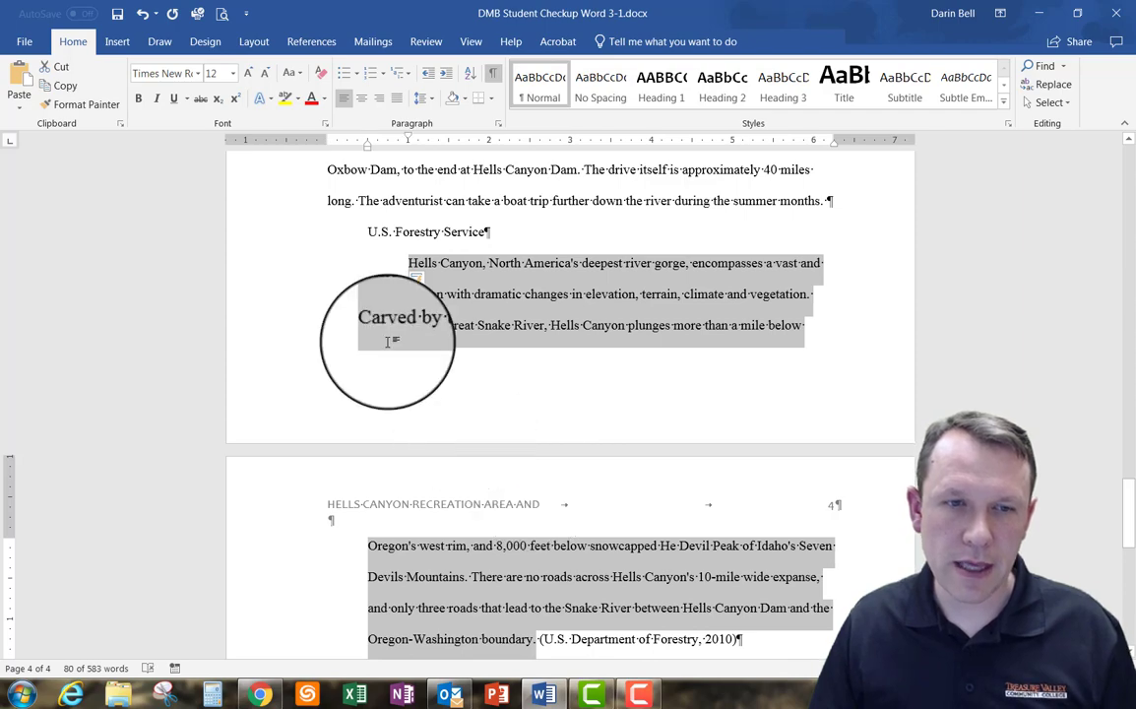
pyautogui.click(323, 268)
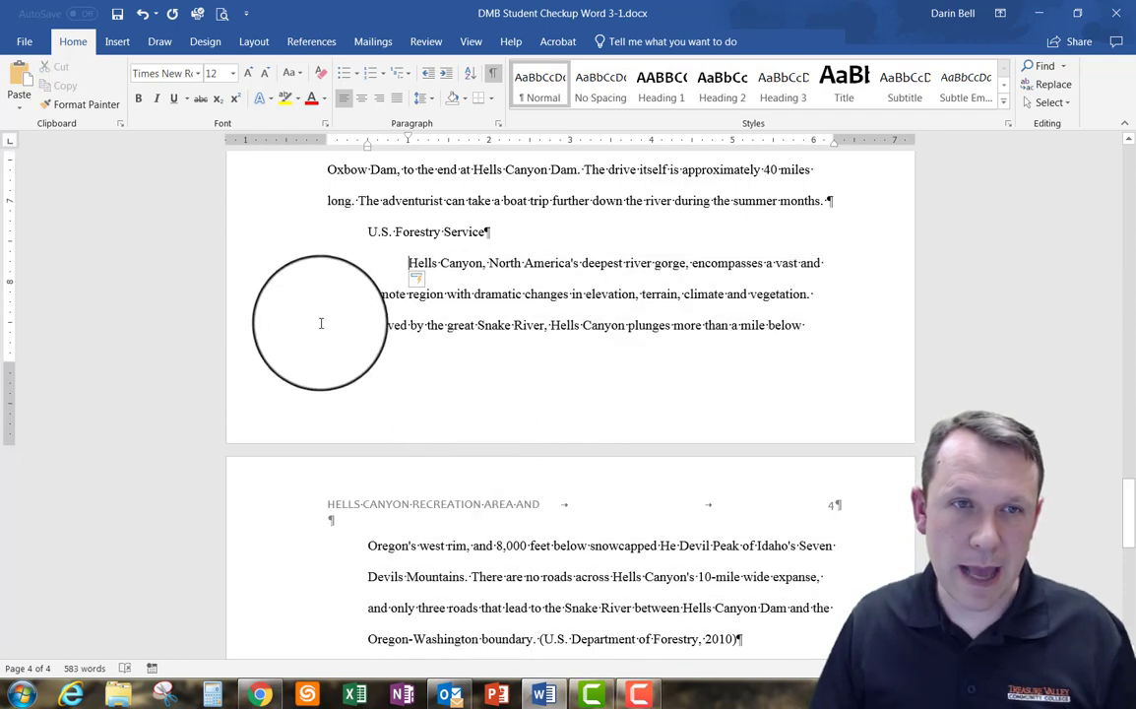
# Insert a page break after the last body sentence, ending in "ruggedness.", to start a new page.
pyautogui.scroll(4, 323, 269)
pyautogui.scroll(-8, 323, 331)
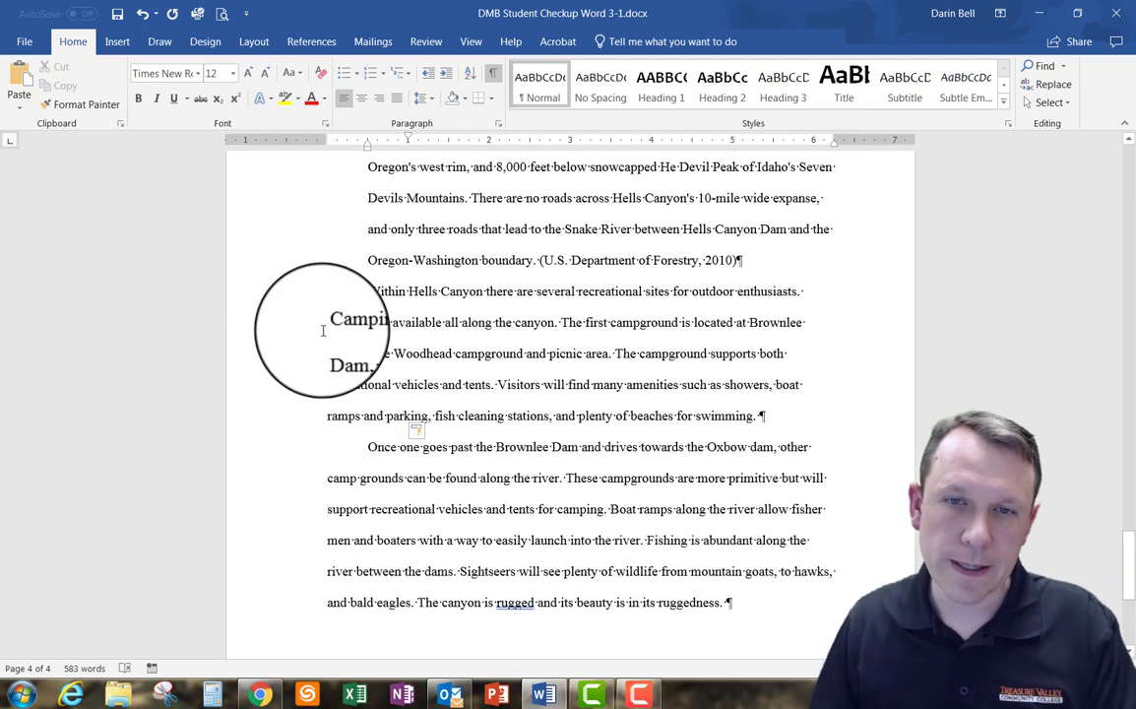
pyautogui.scroll(-3, 323, 331)
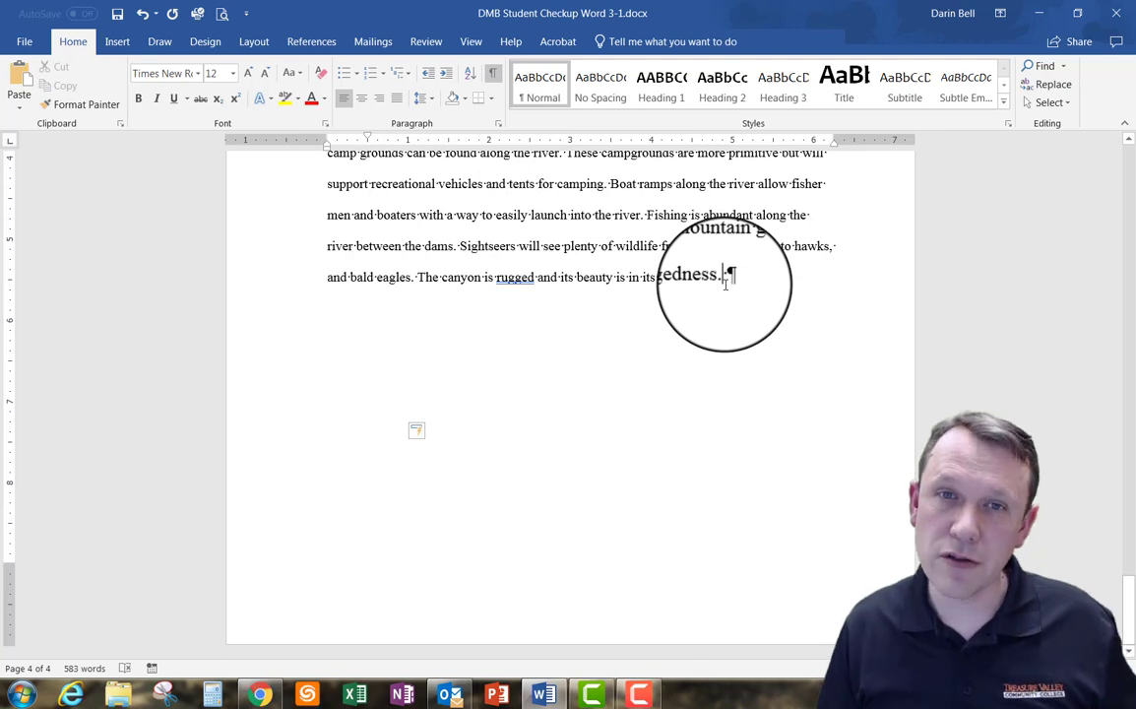
pyautogui.hotkey('ctrl', 'Return')
pyautogui.scroll(-3, 560, 325)
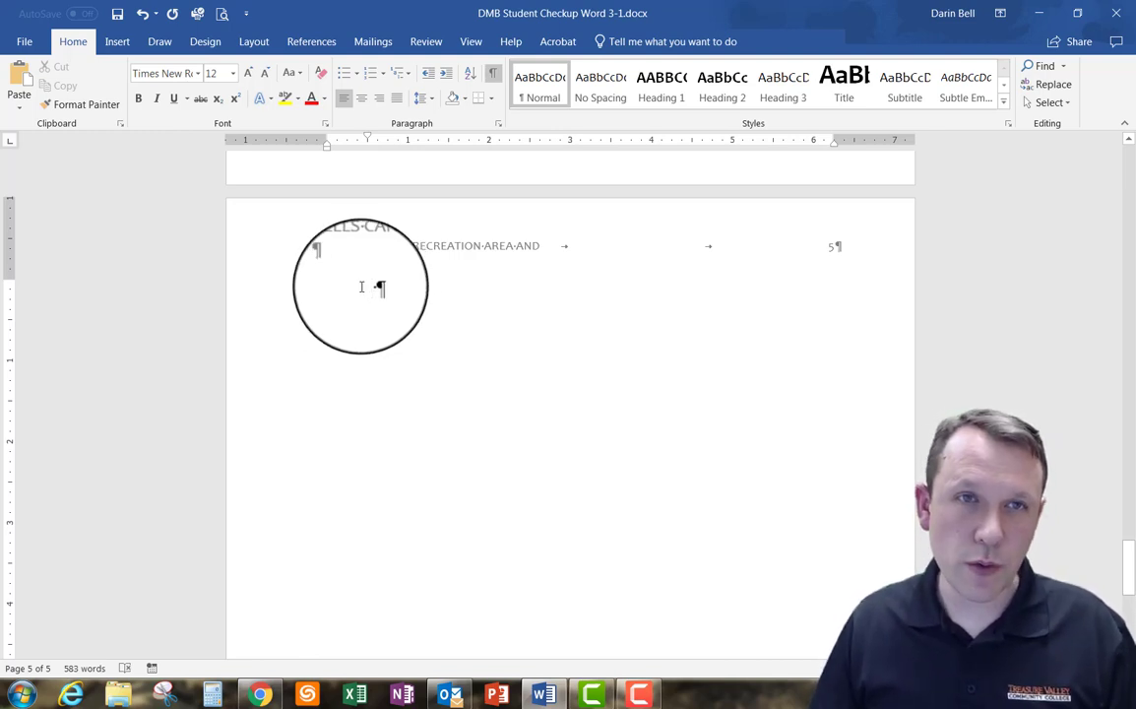
# Insert the built-in References bibliography on the new last page and center its REFERENCES heading.
pyautogui.click(310, 42)
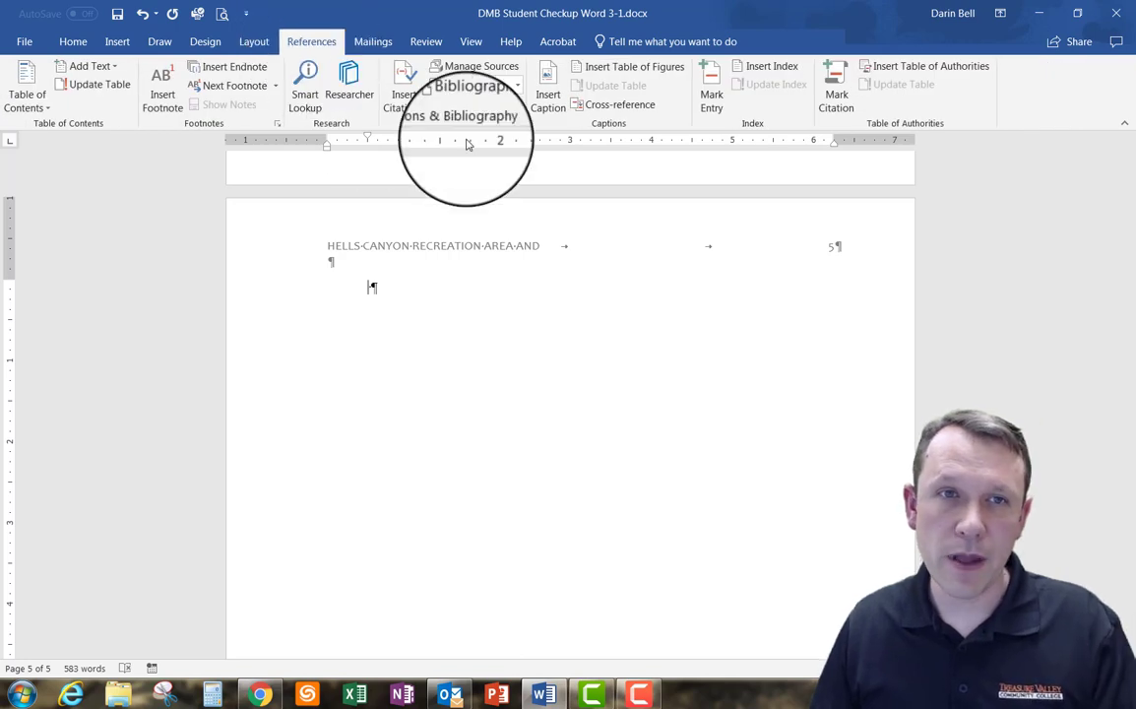
pyautogui.click(502, 105)
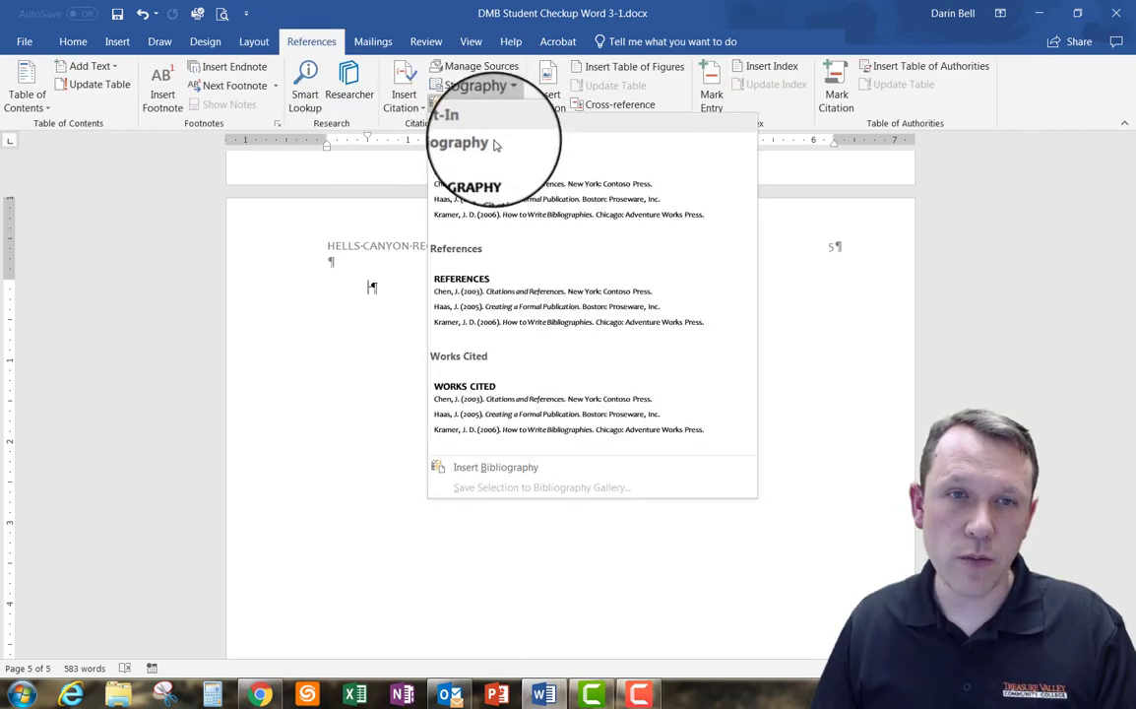
pyautogui.click(475, 302)
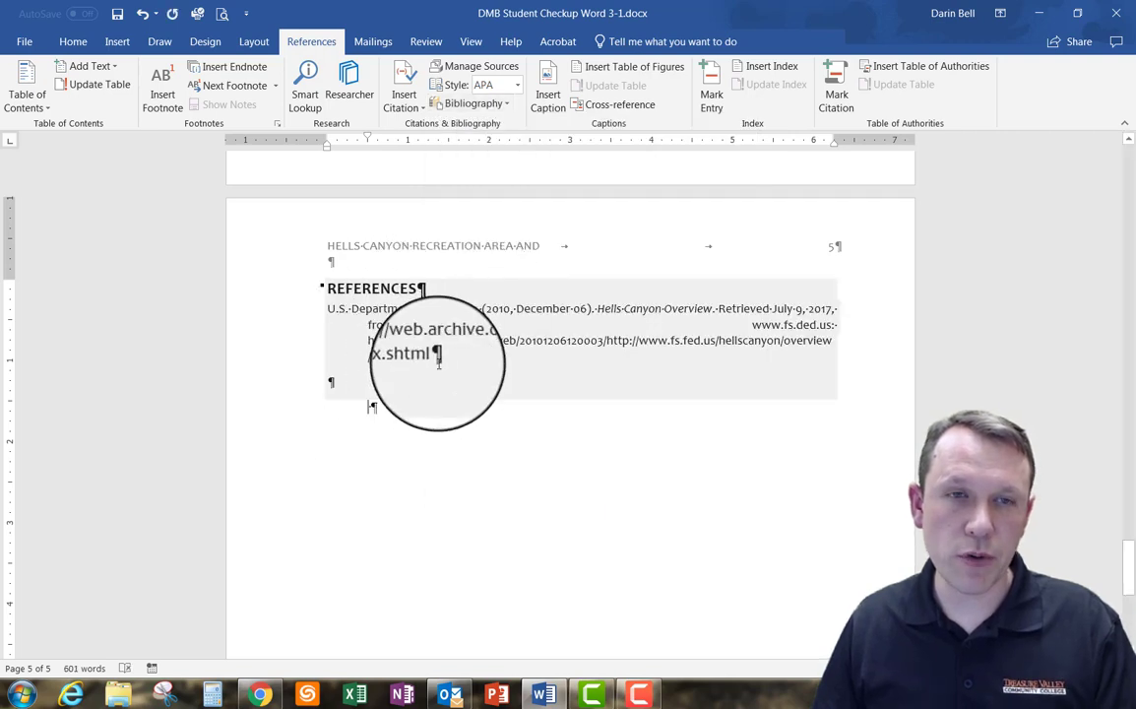
pyautogui.click(330, 288)
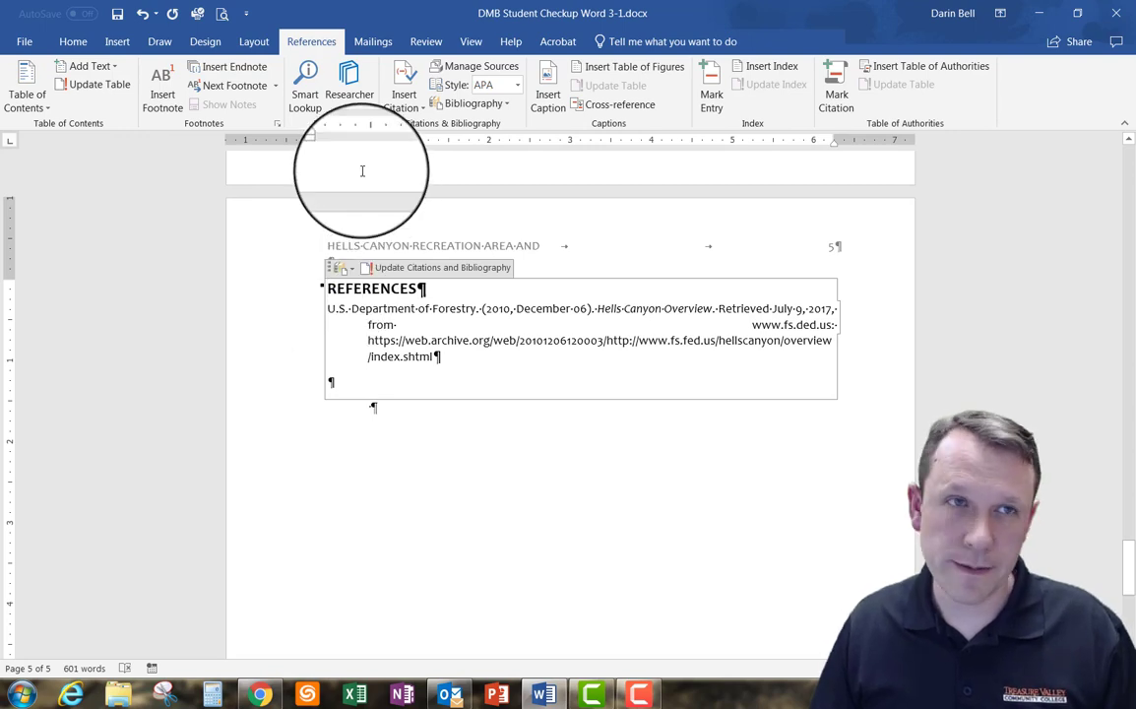
pyautogui.click(73, 41)
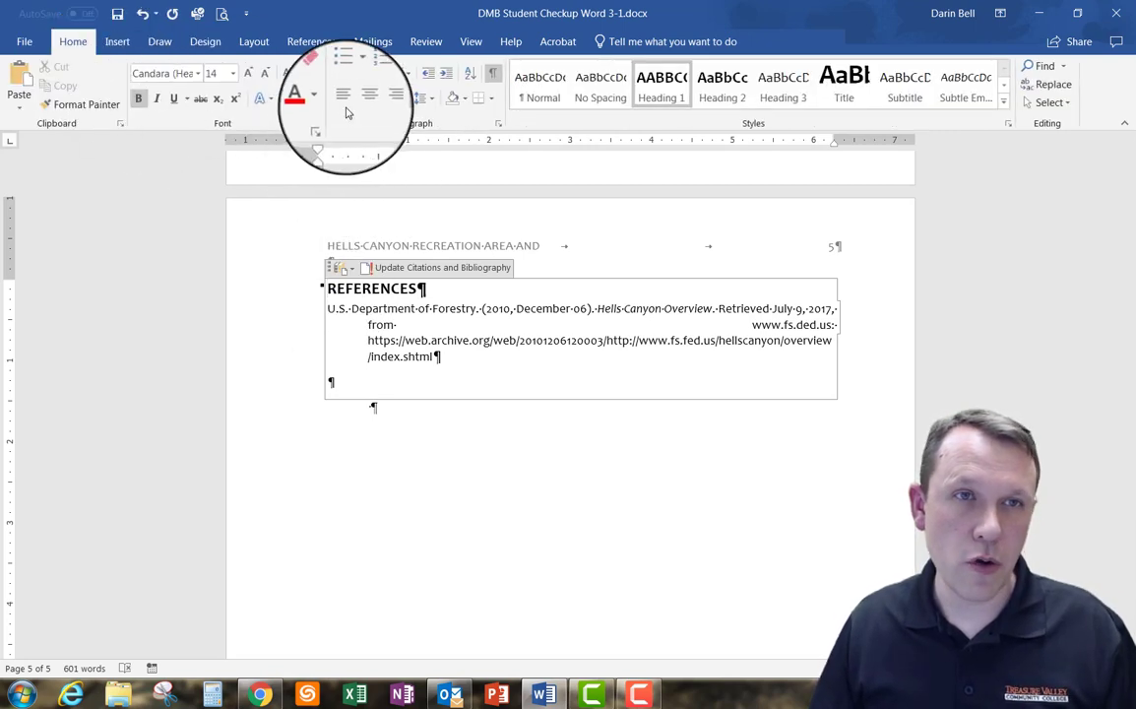
pyautogui.click(361, 98)
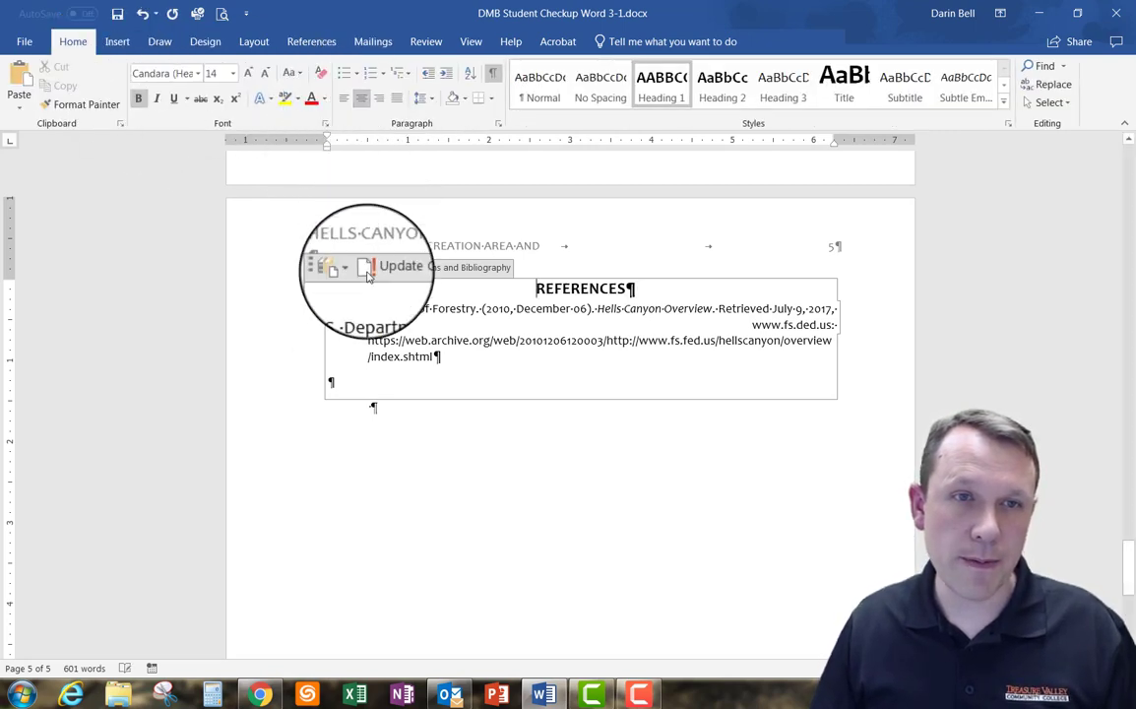
# Set the line spacing of the U.S. Department of Forestry reference entry to 2.0.
pyautogui.click(481, 378)
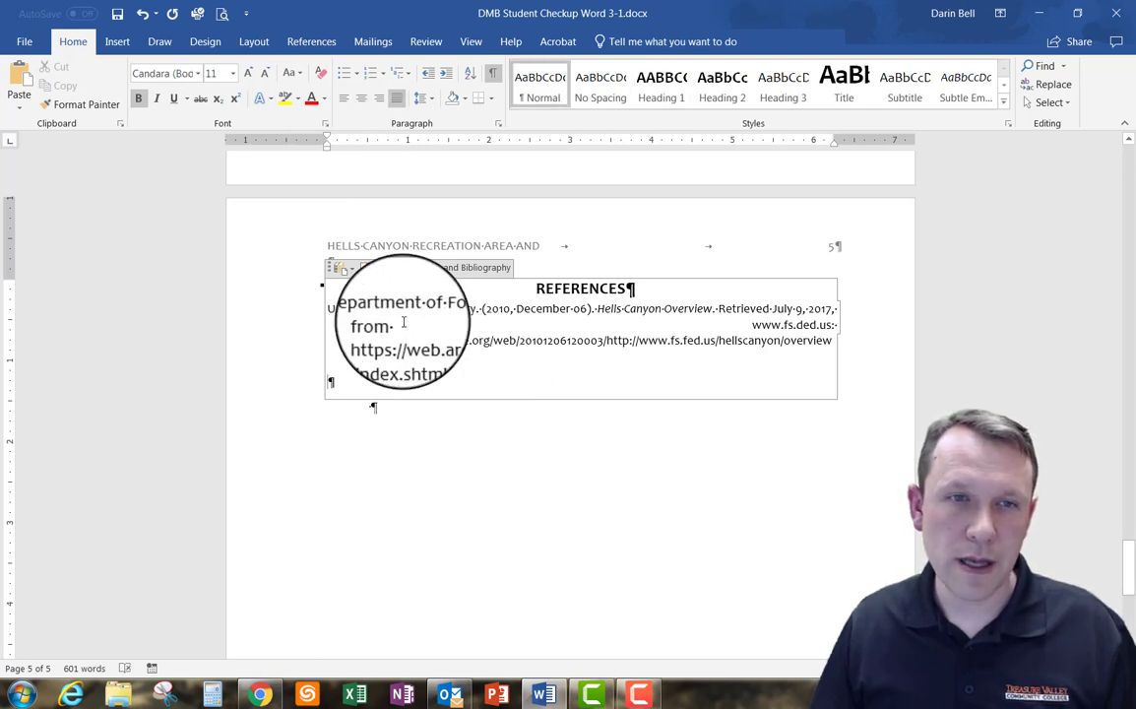
pyautogui.tripleClick(448, 356)
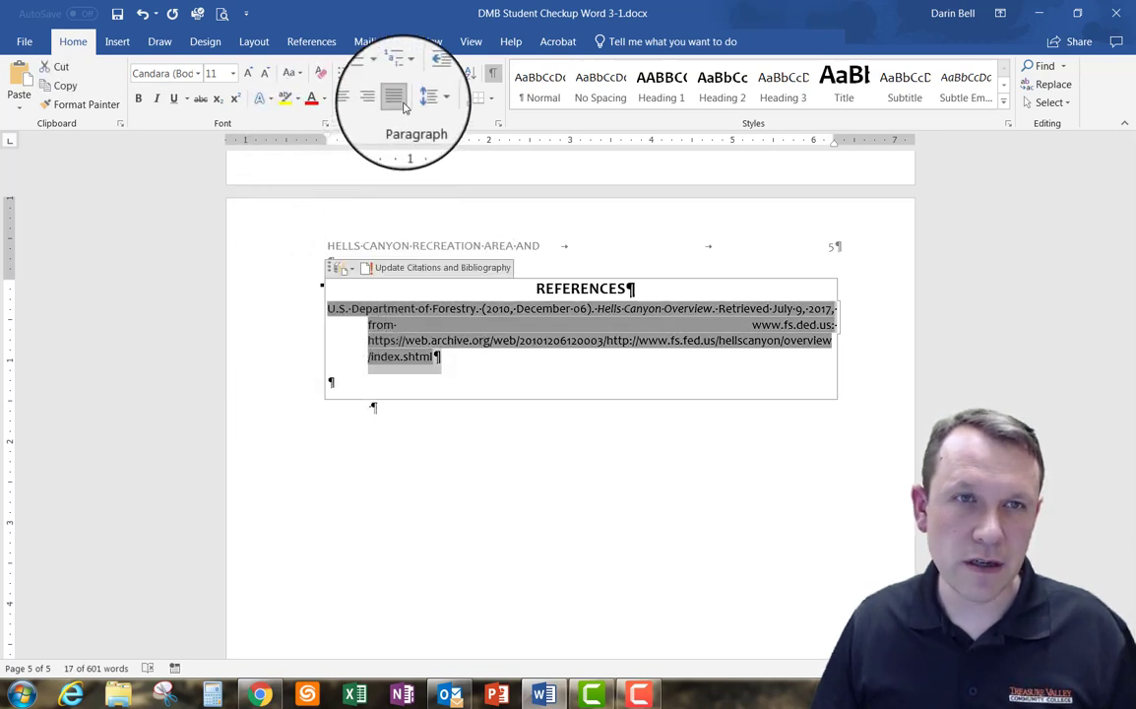
pyautogui.click(434, 102)
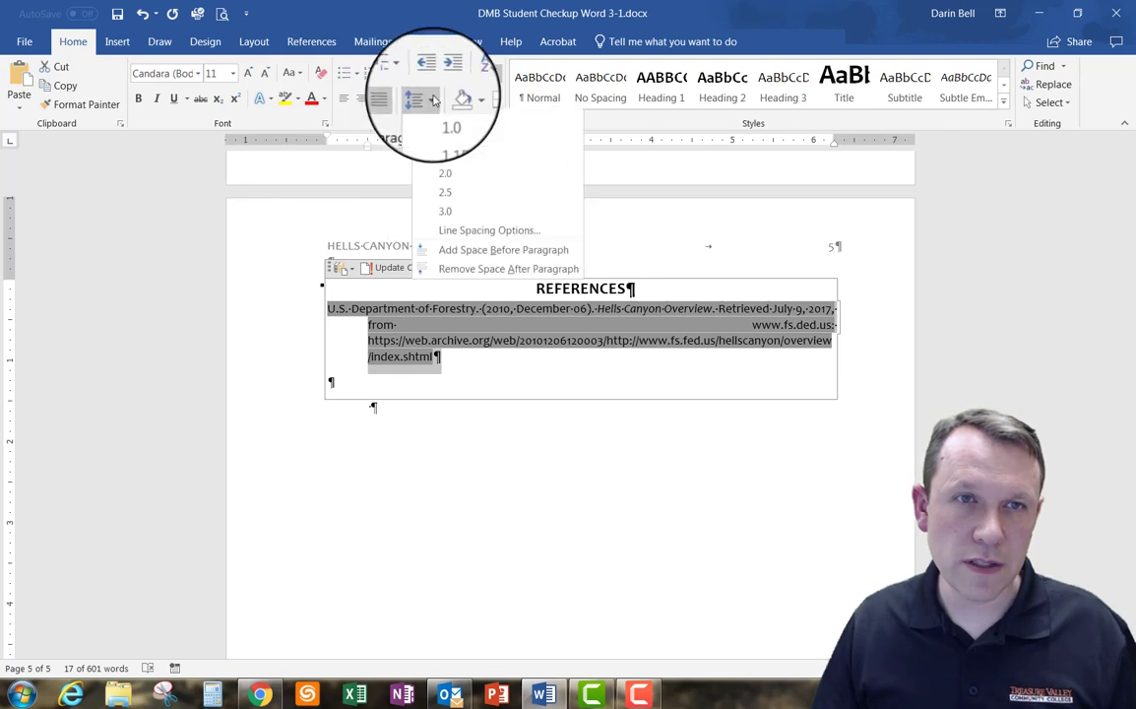
pyautogui.click(446, 177)
pyautogui.click(417, 453)
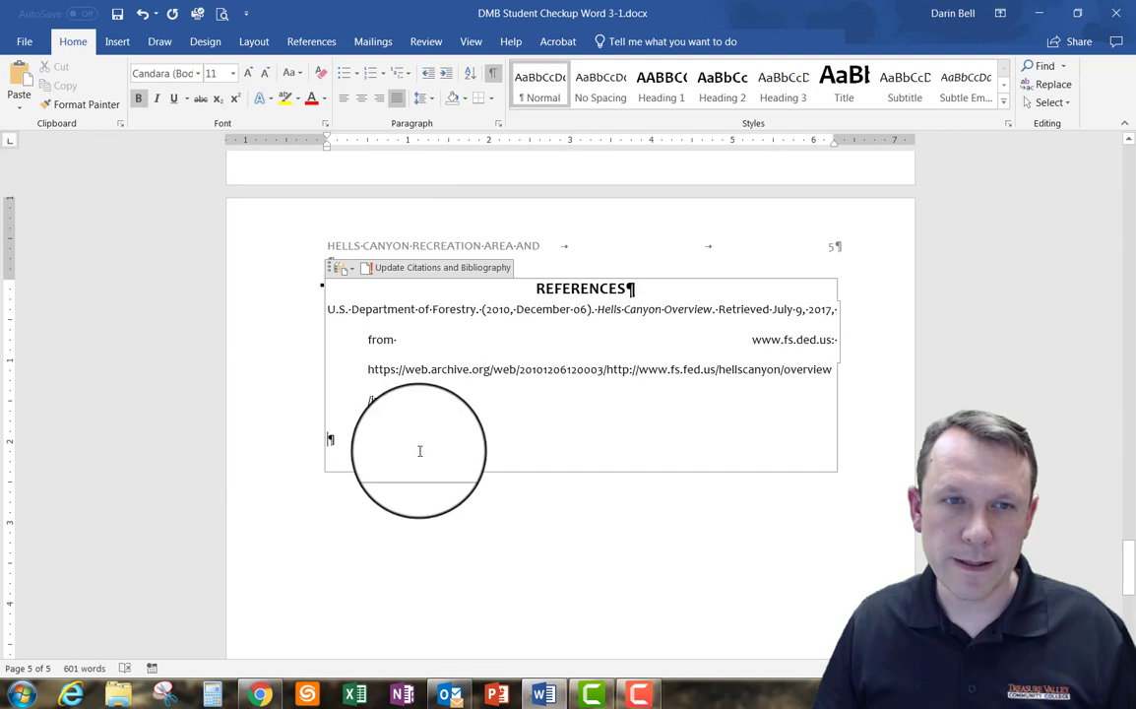
pyautogui.tripleClick(405, 339)
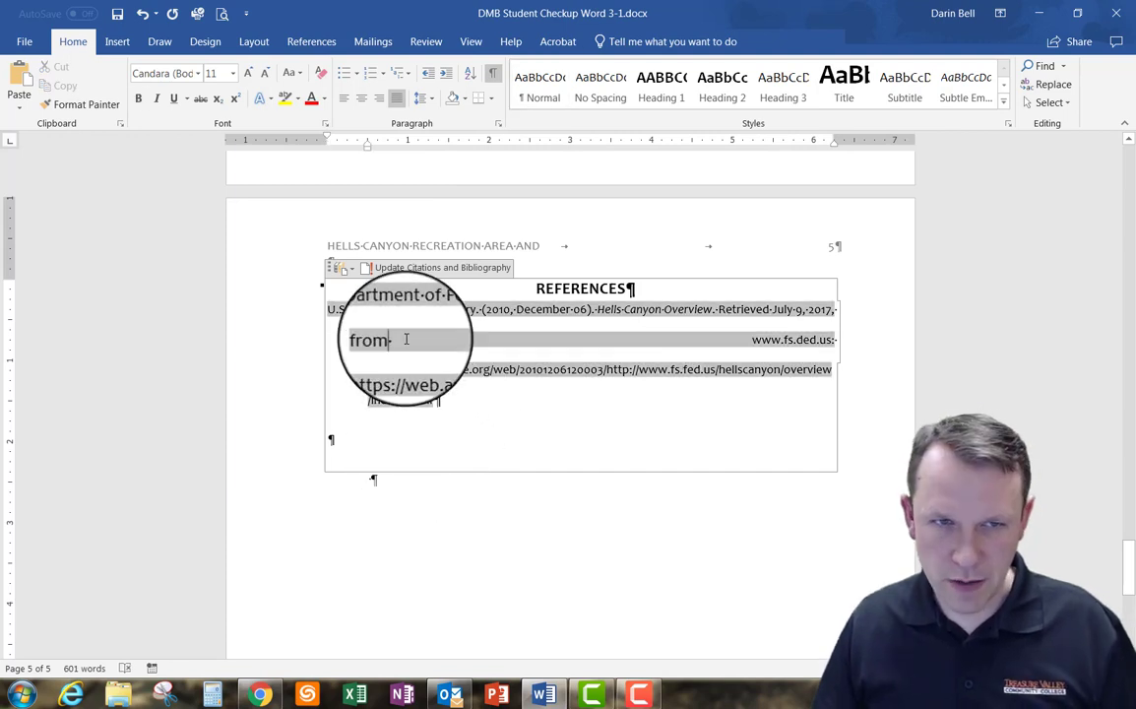
pyautogui.press('BackSpace')
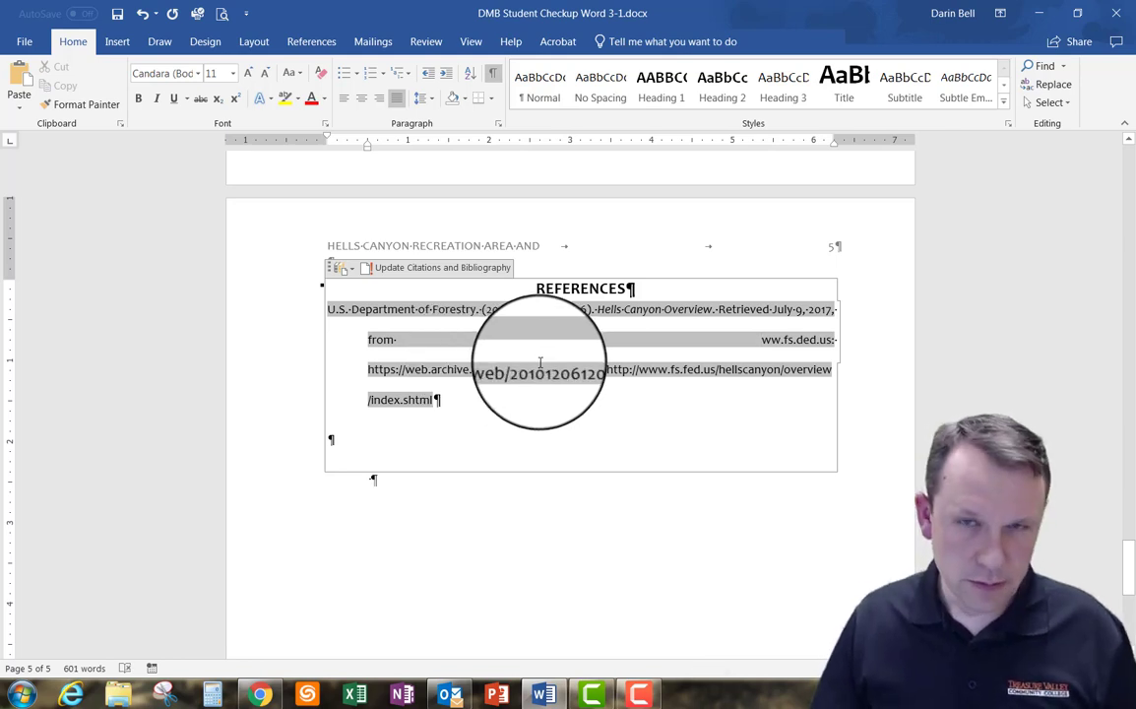
pyautogui.press('Delete')
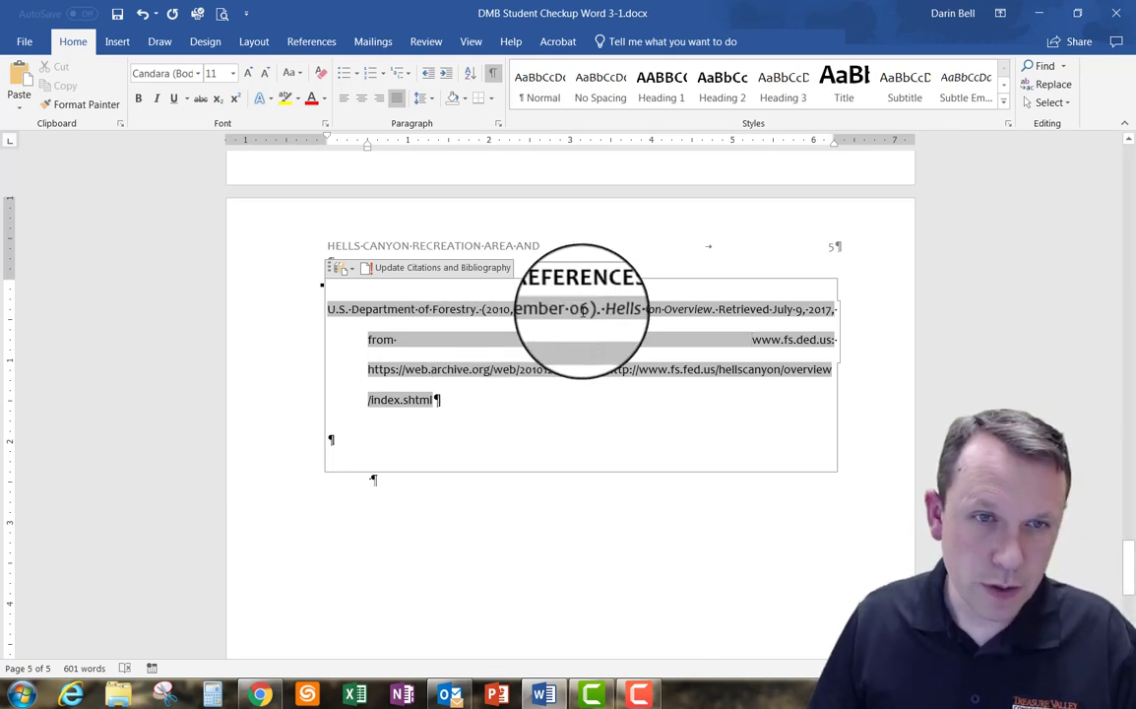
# Try to change the reference entry's font to Times New Roman.
pyautogui.click(198, 73)
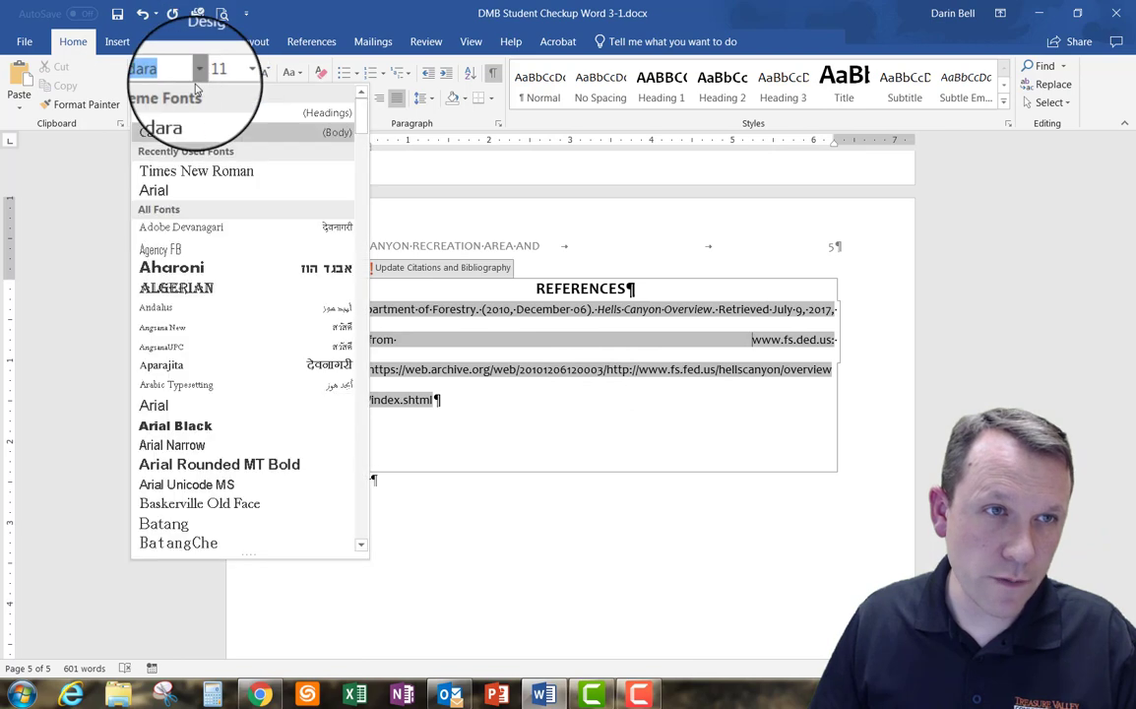
pyautogui.click(194, 172)
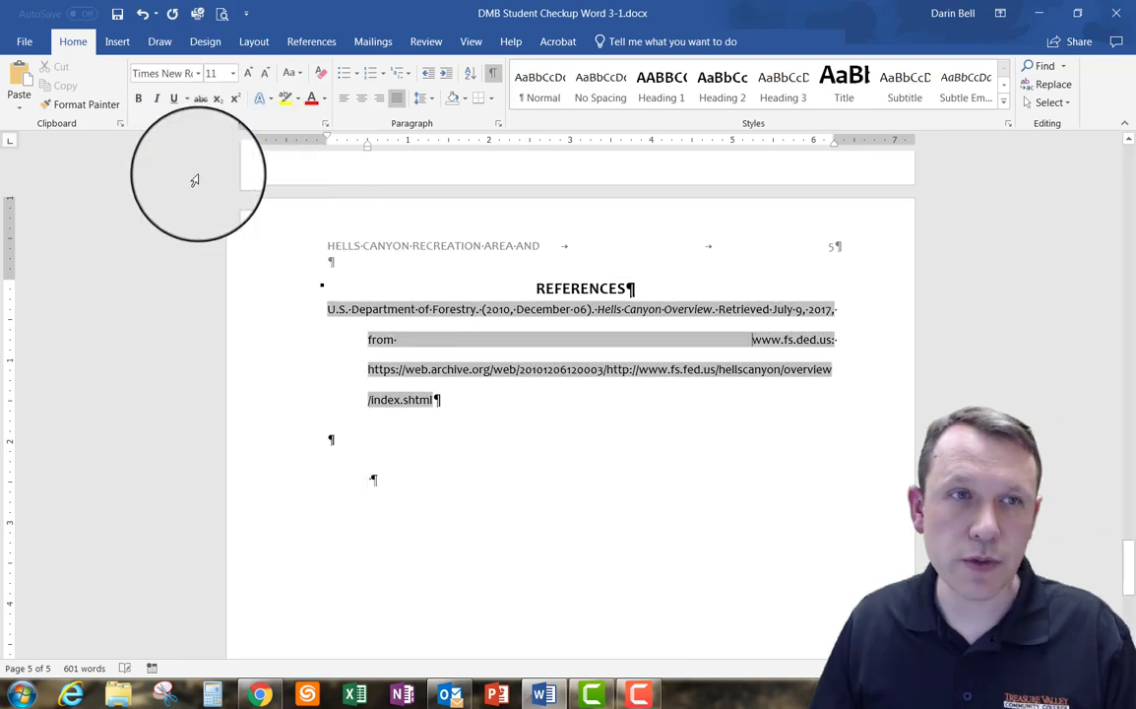
pyautogui.click(232, 73)
pyautogui.click(431, 436)
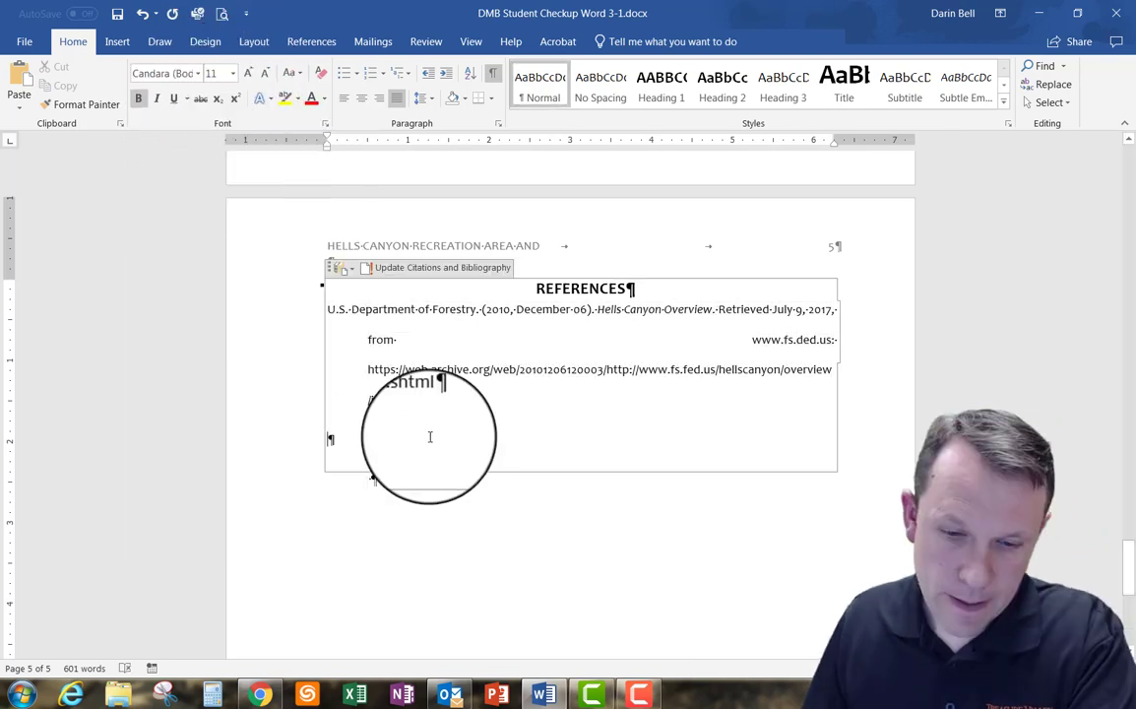
# Look back through the finished paper up to the title page and save the document.
pyautogui.click(629, 601)
pyautogui.scroll(3, 627, 589)
pyautogui.scroll(15, 629, 588)
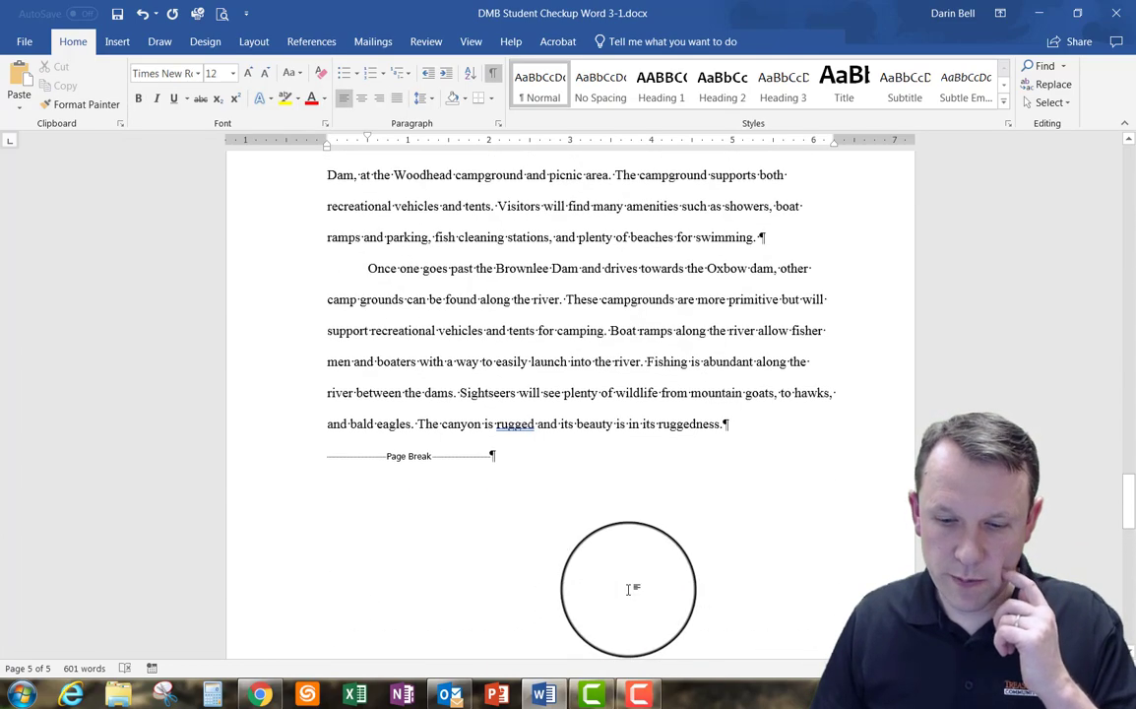
pyautogui.scroll(15, 630, 589)
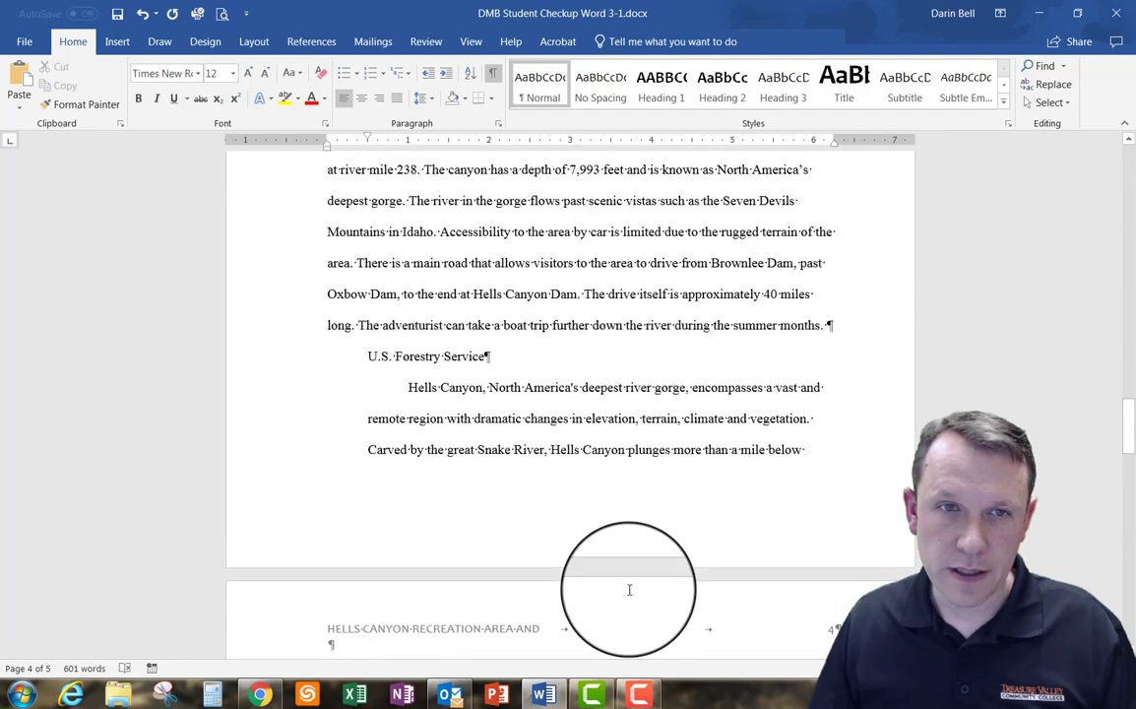
pyautogui.scroll(15, 629, 589)
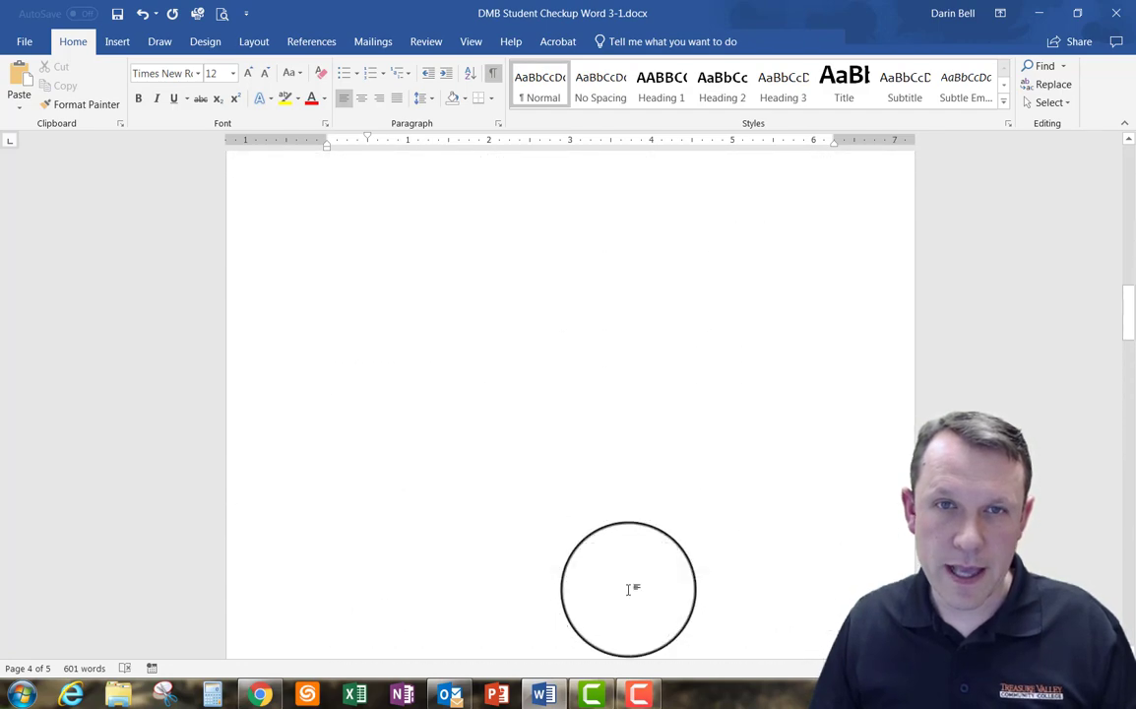
pyautogui.scroll(15, 629, 589)
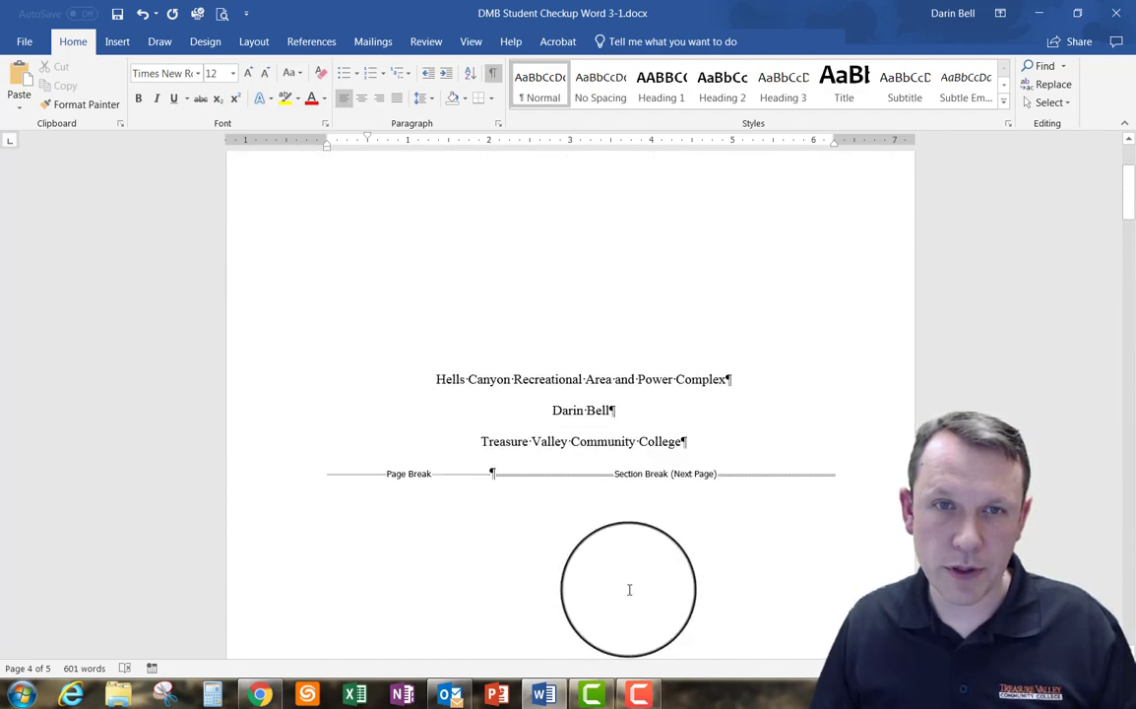
pyautogui.scroll(1, 630, 589)
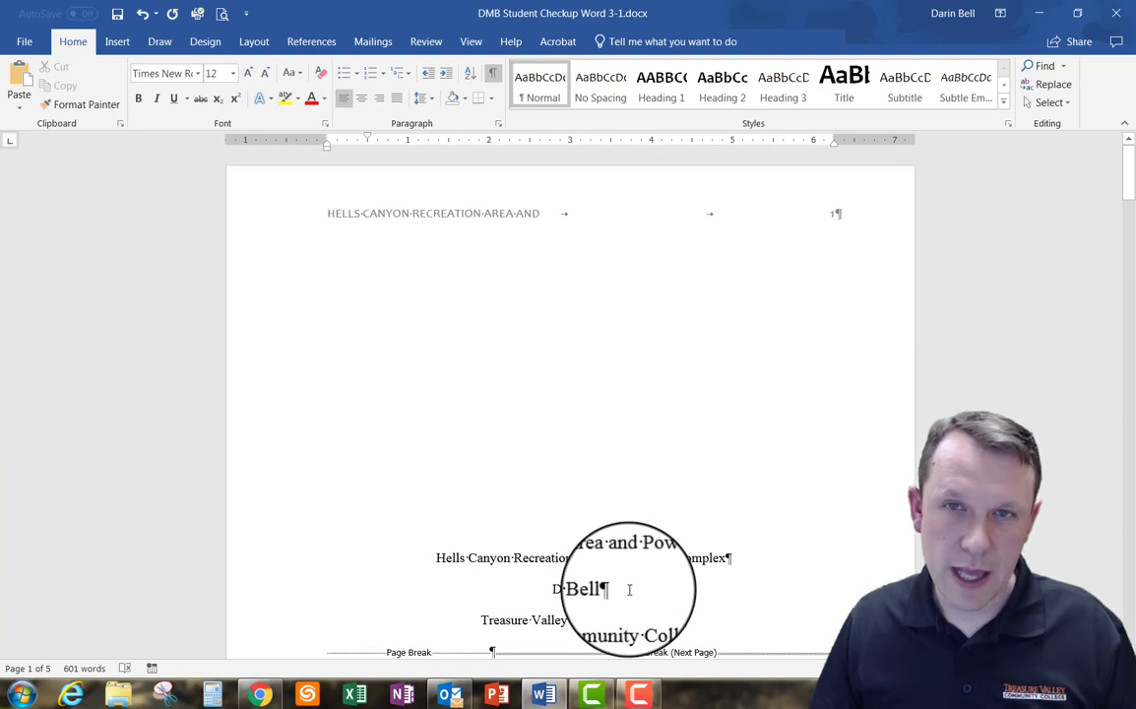
pyautogui.click(117, 14)
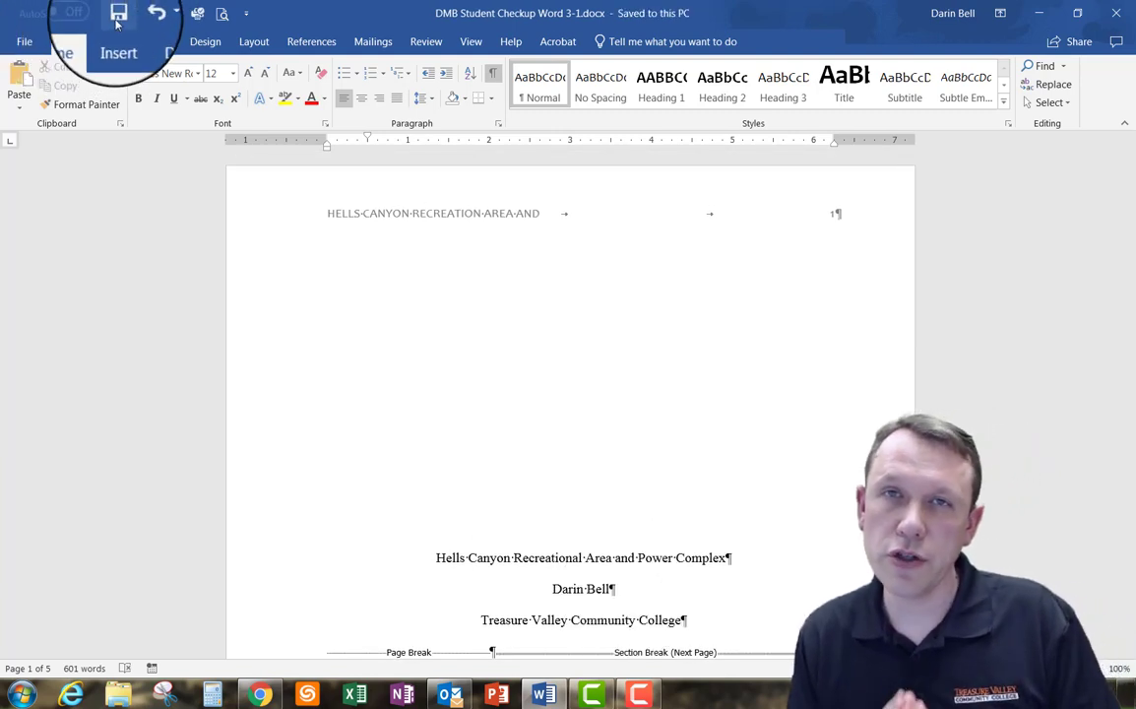